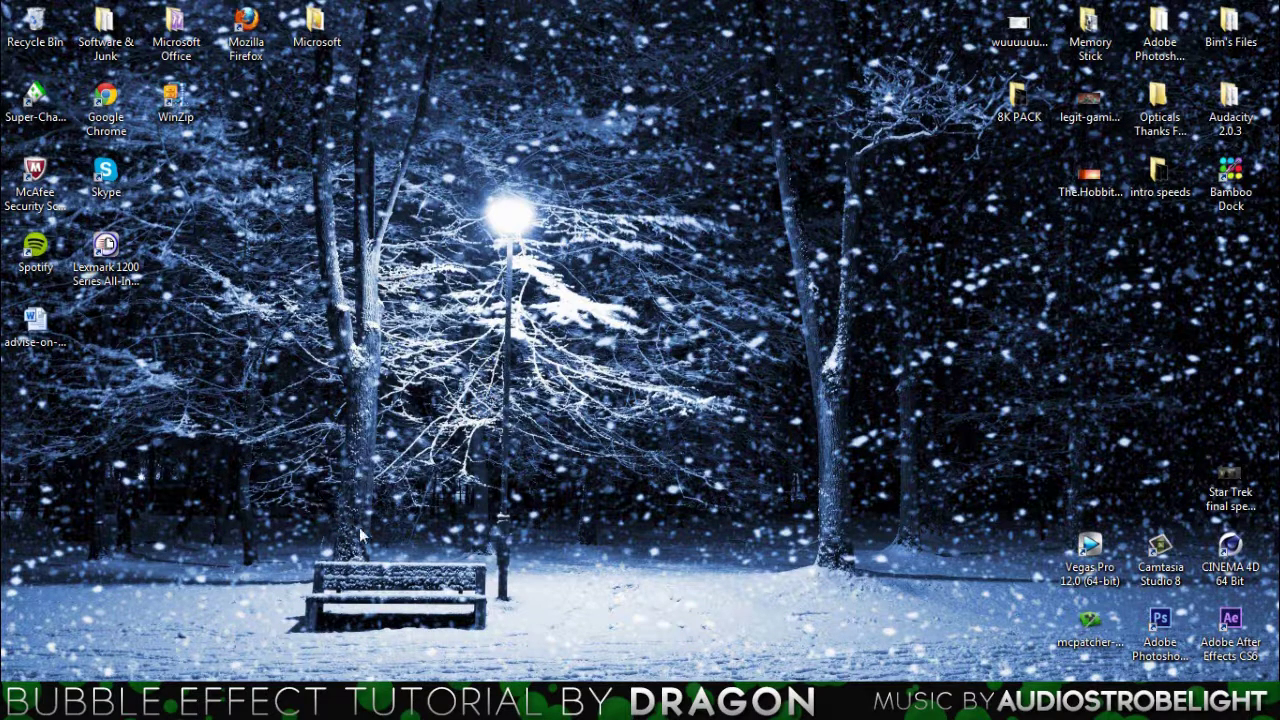
Preview a yellow hue shift on the bubbles' Hue/Saturation 1 layer, then undo it
drag(484, 236, 574, 216)
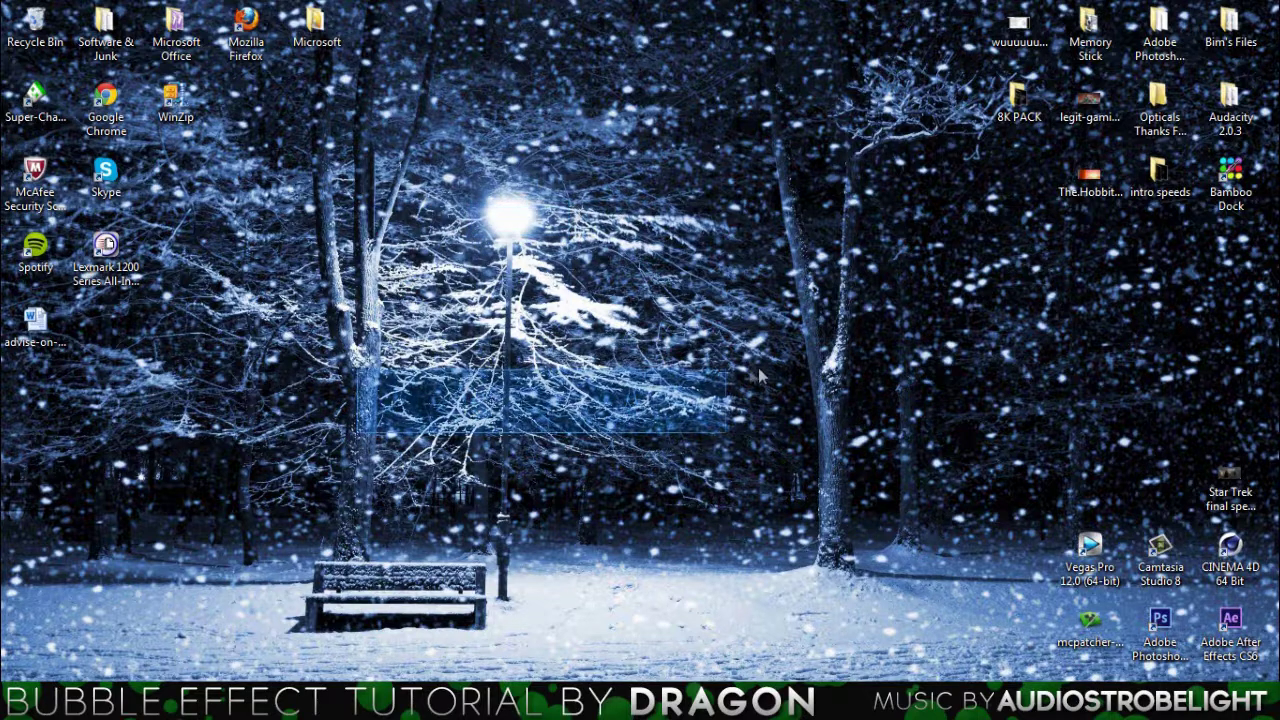
drag(577, 311, 482, 132)
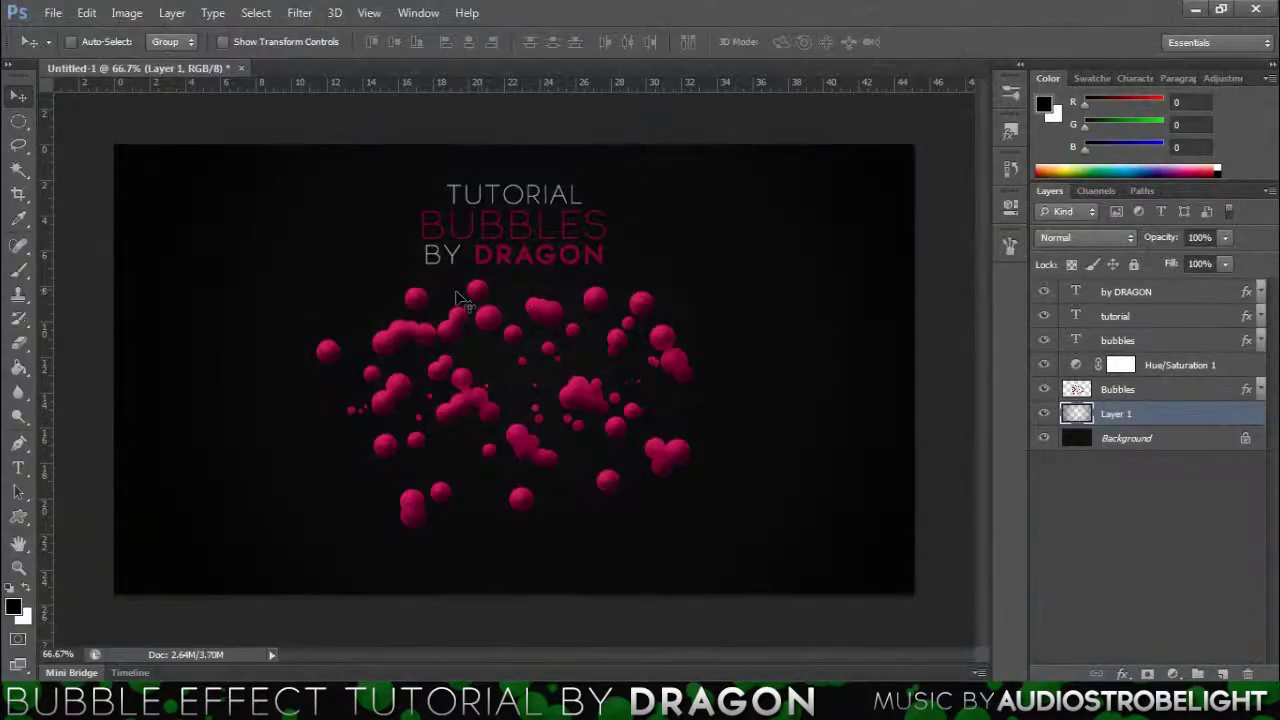
key(ctrl+plus)
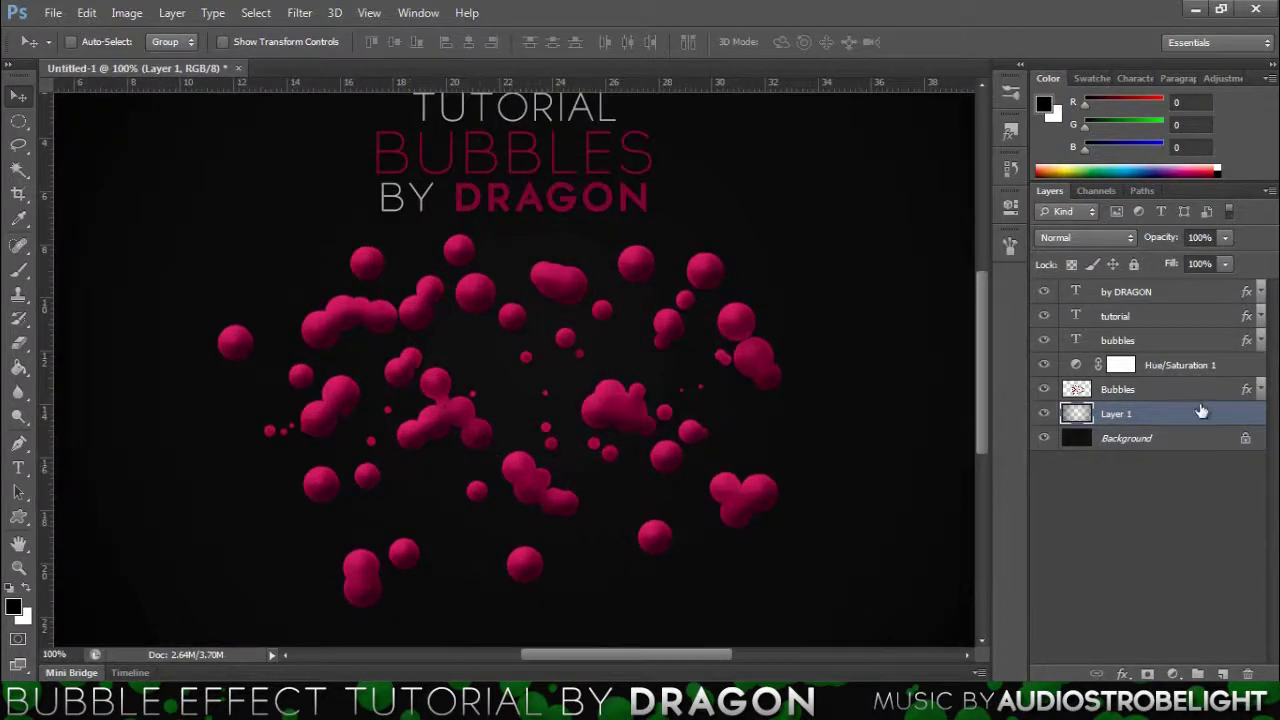
click(1170, 391)
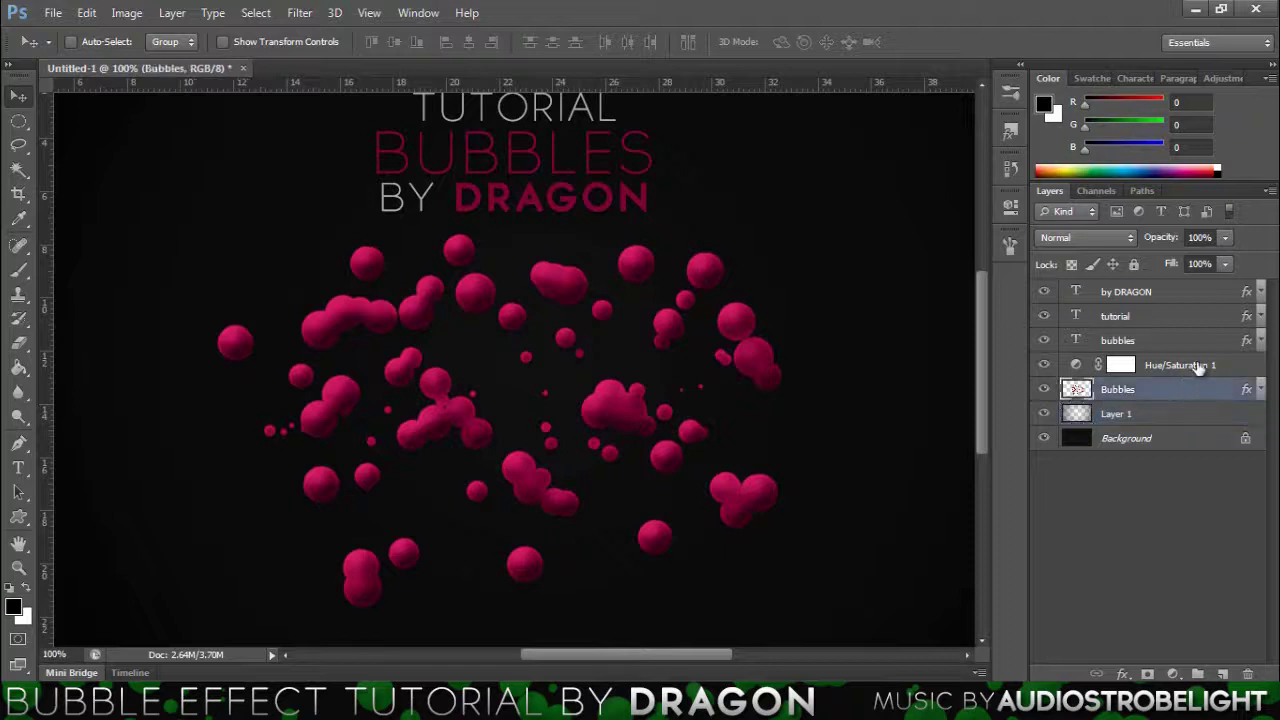
click(1177, 363)
click(1011, 206)
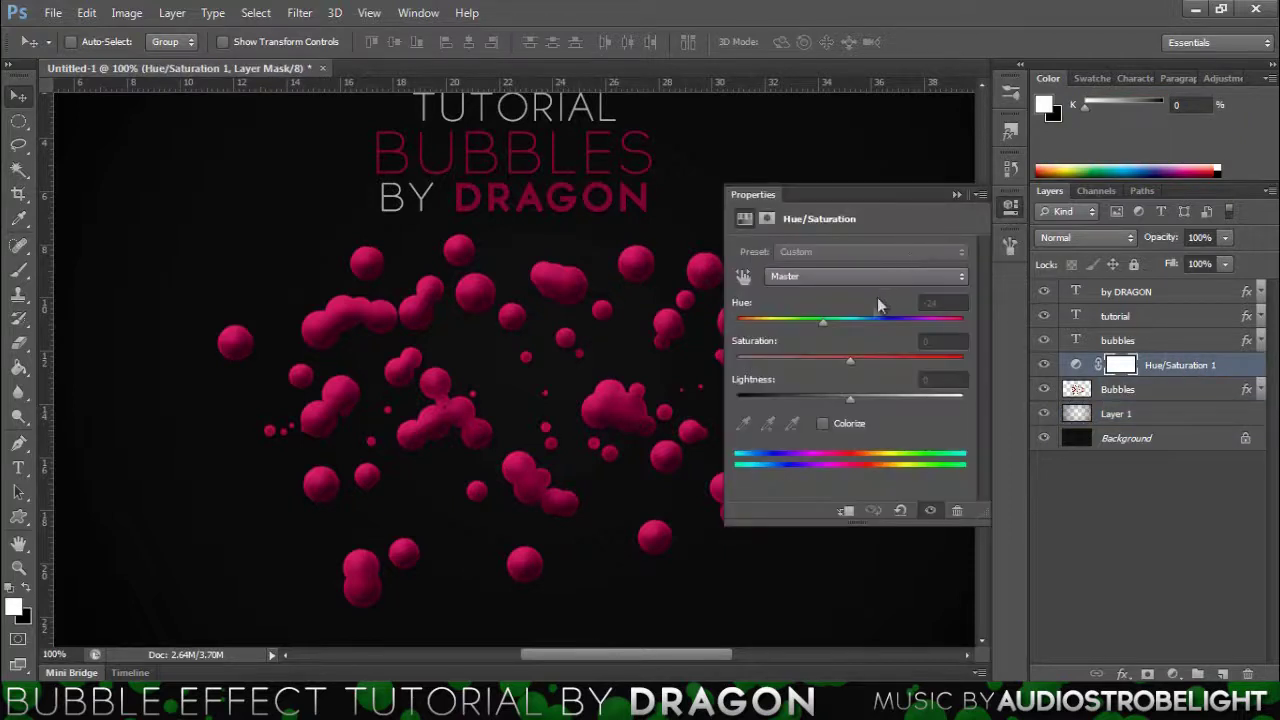
mouse_move(884, 321)
mouse_down()
mouse_move(925, 322)
mouse_move(903, 318)
mouse_up()
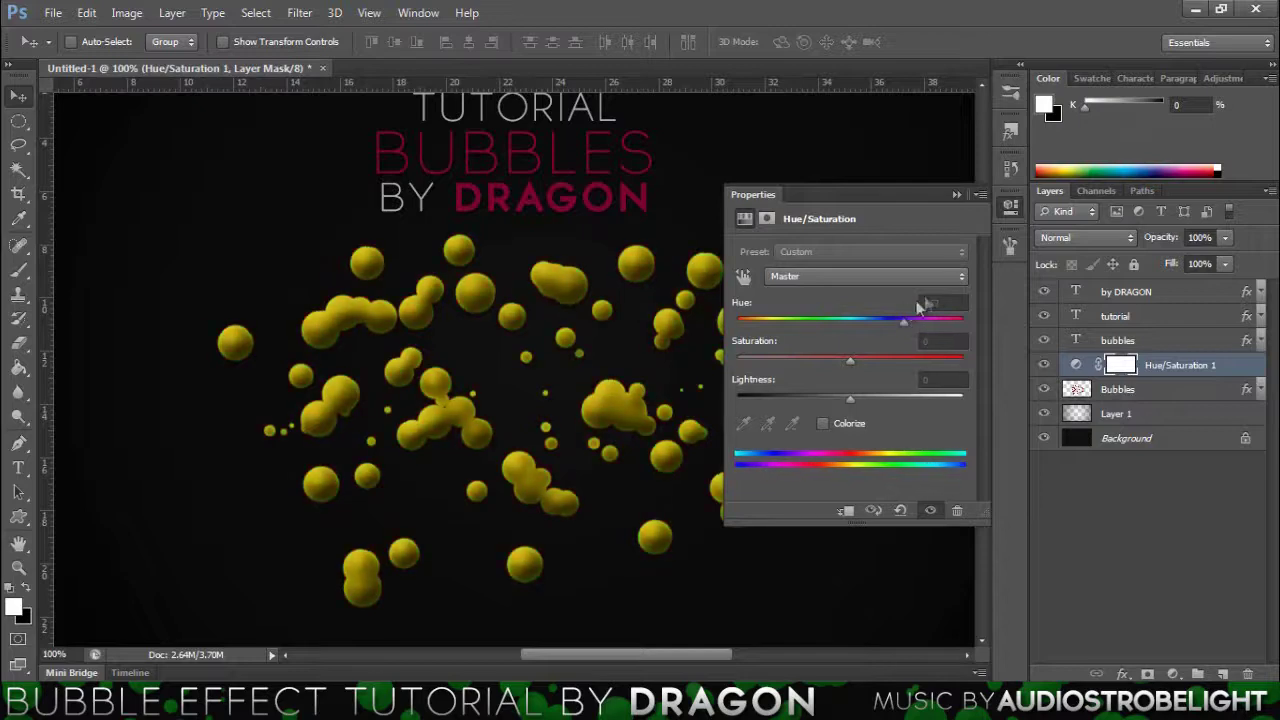
key(ctrl+z)
click(1011, 206)
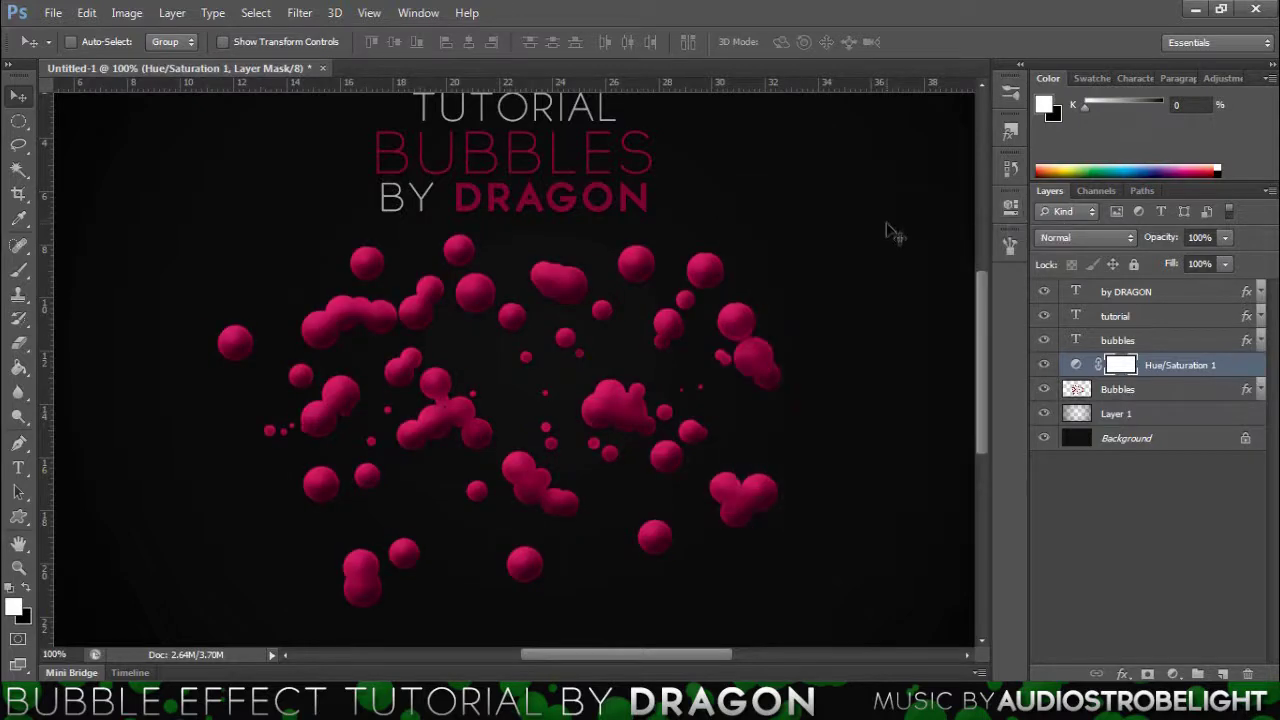
key(ctrl+minus)
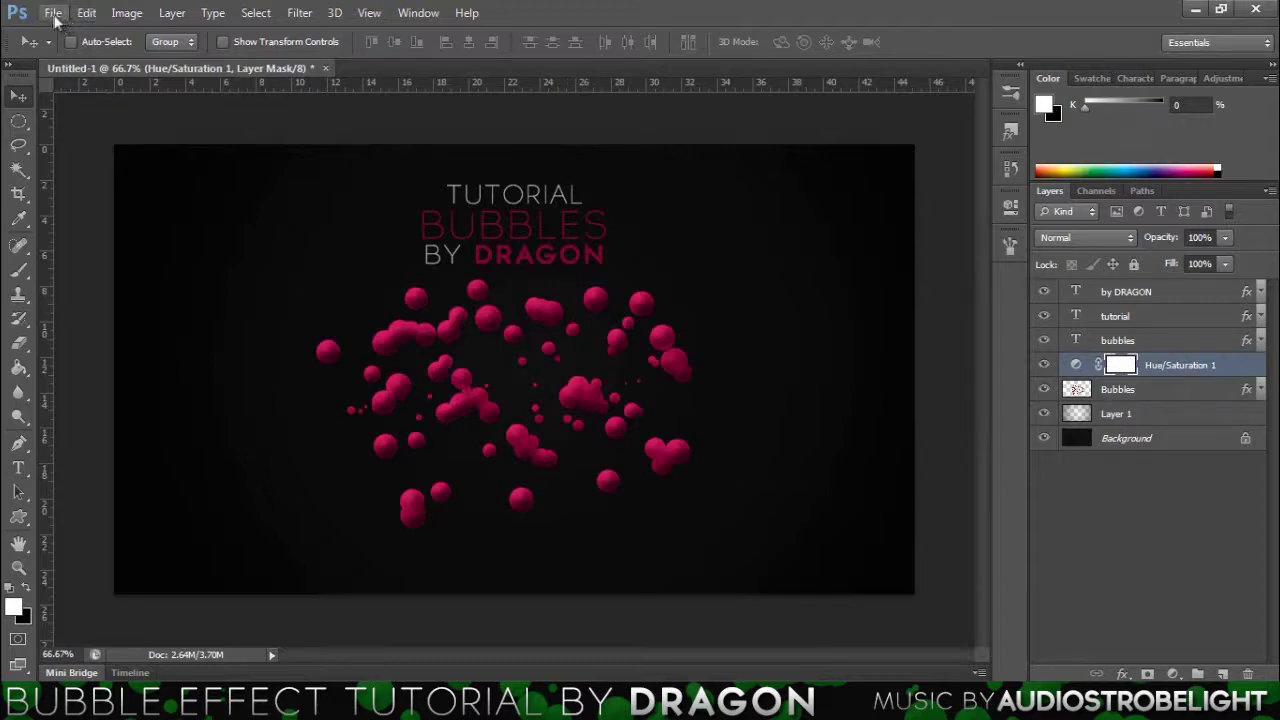
Create a new 50×50 pixel document
click(54, 13)
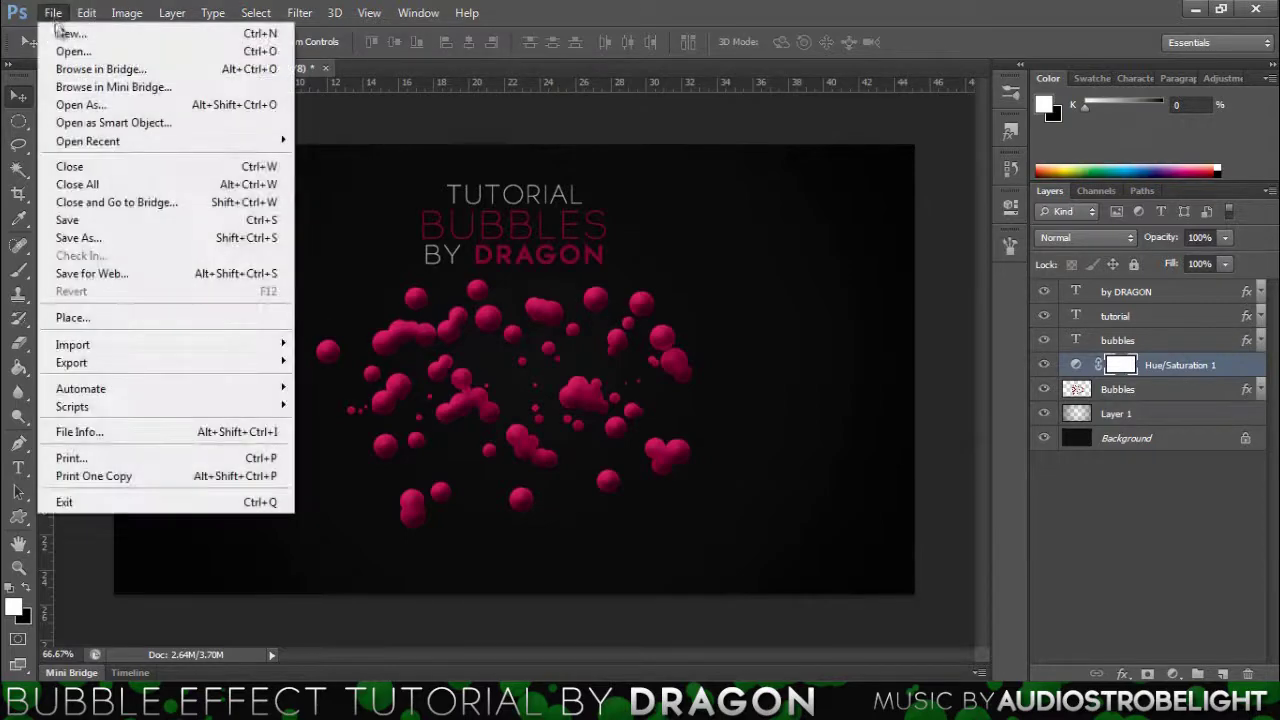
click(57, 33)
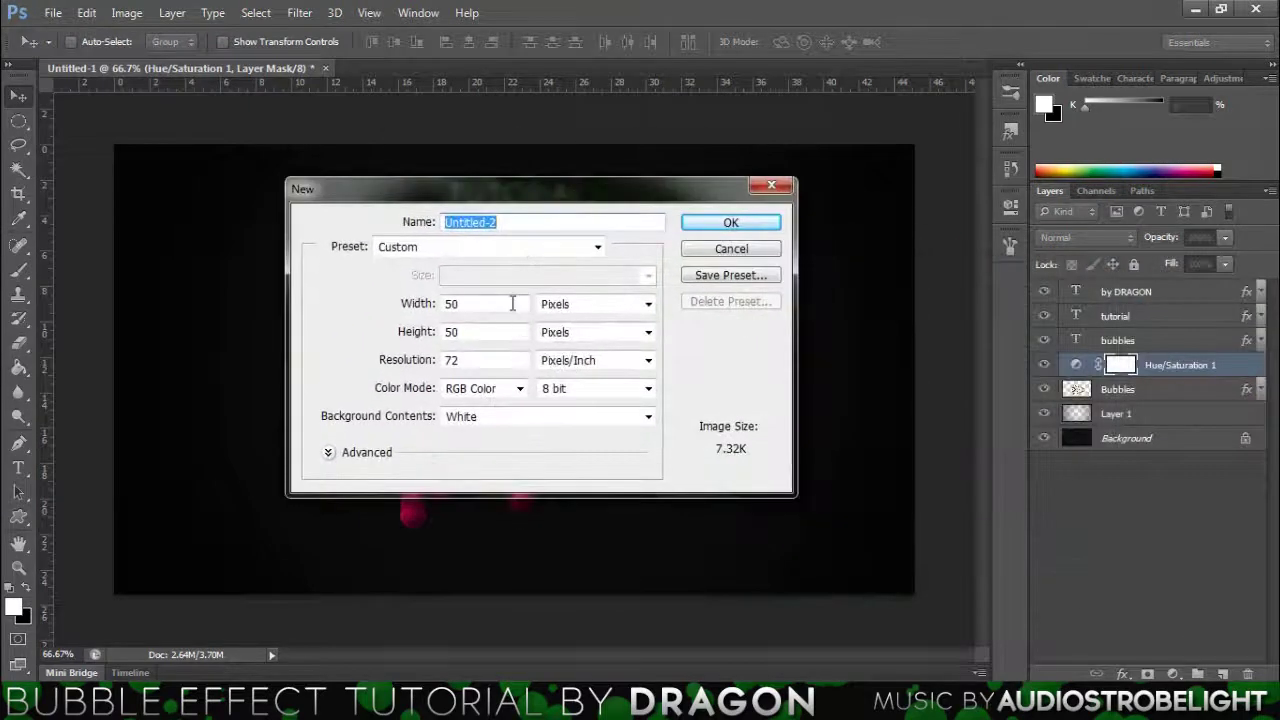
double_click(511, 301)
double_click(488, 333)
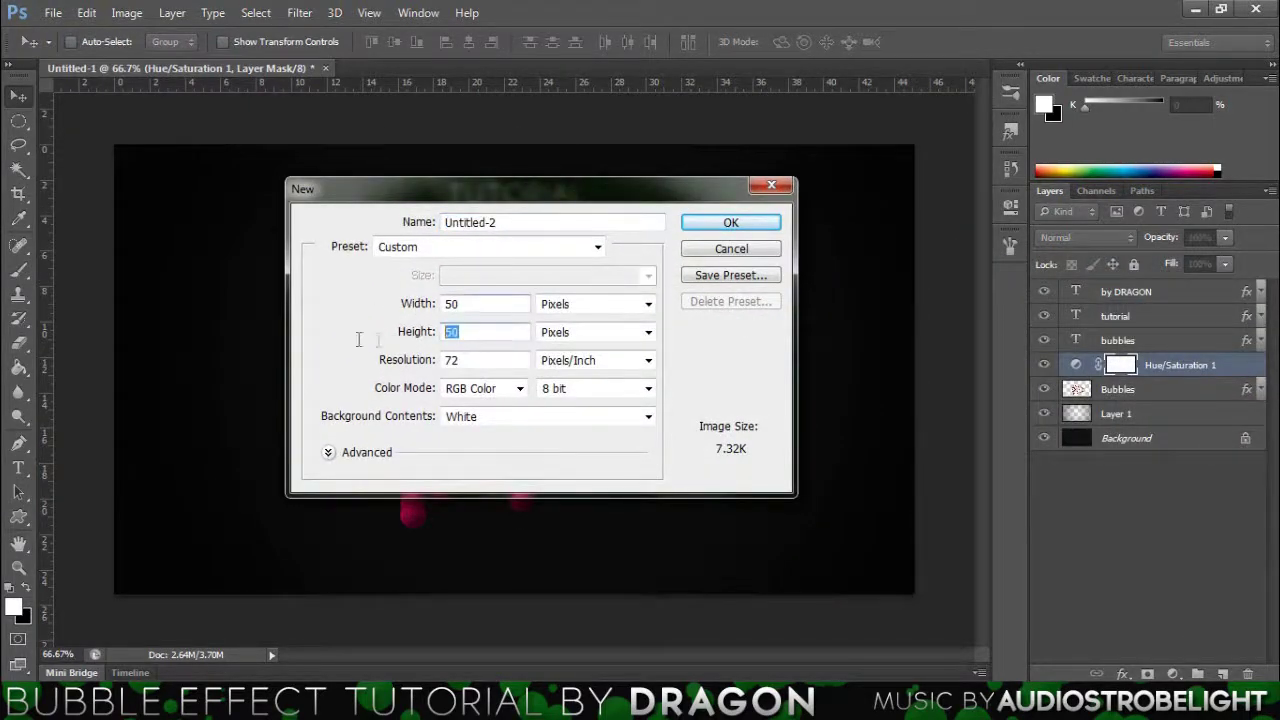
click(759, 230)
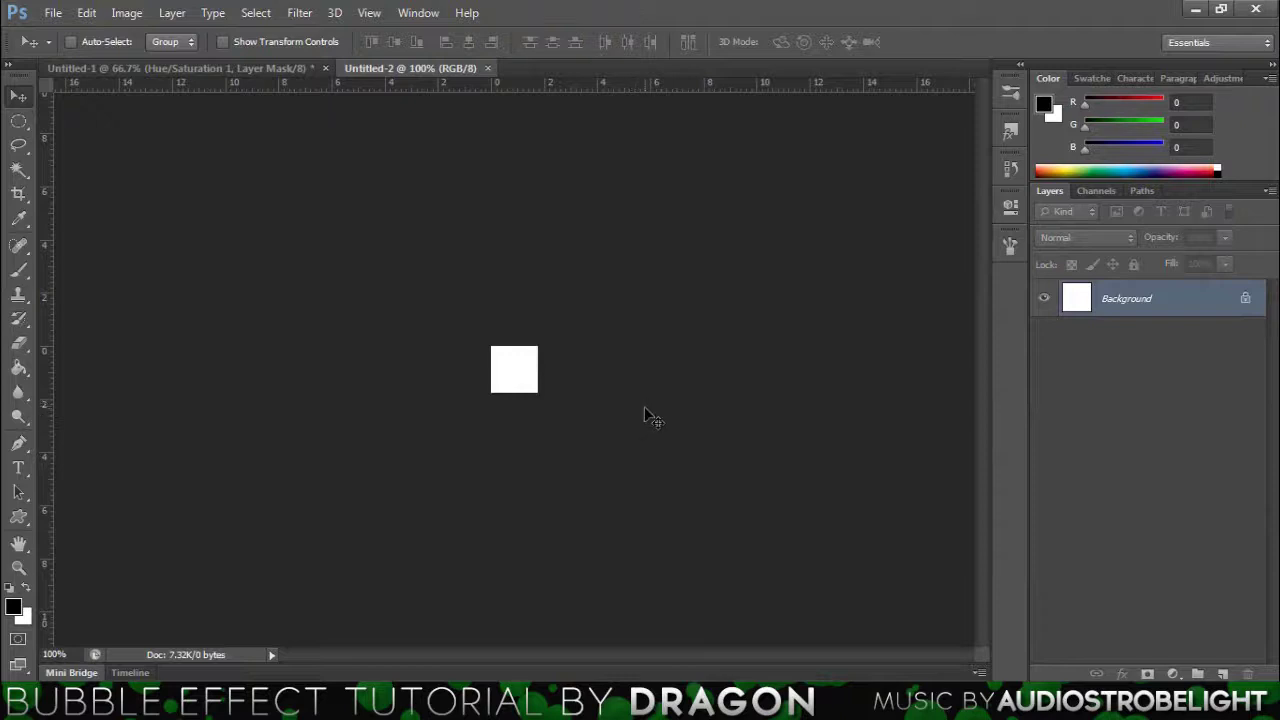
Zoom to 400% and draw an elliptical selection circle filling most of the canvas
key(ctrl+plus)
key(ctrl+plus)
key(ctrl+plus)
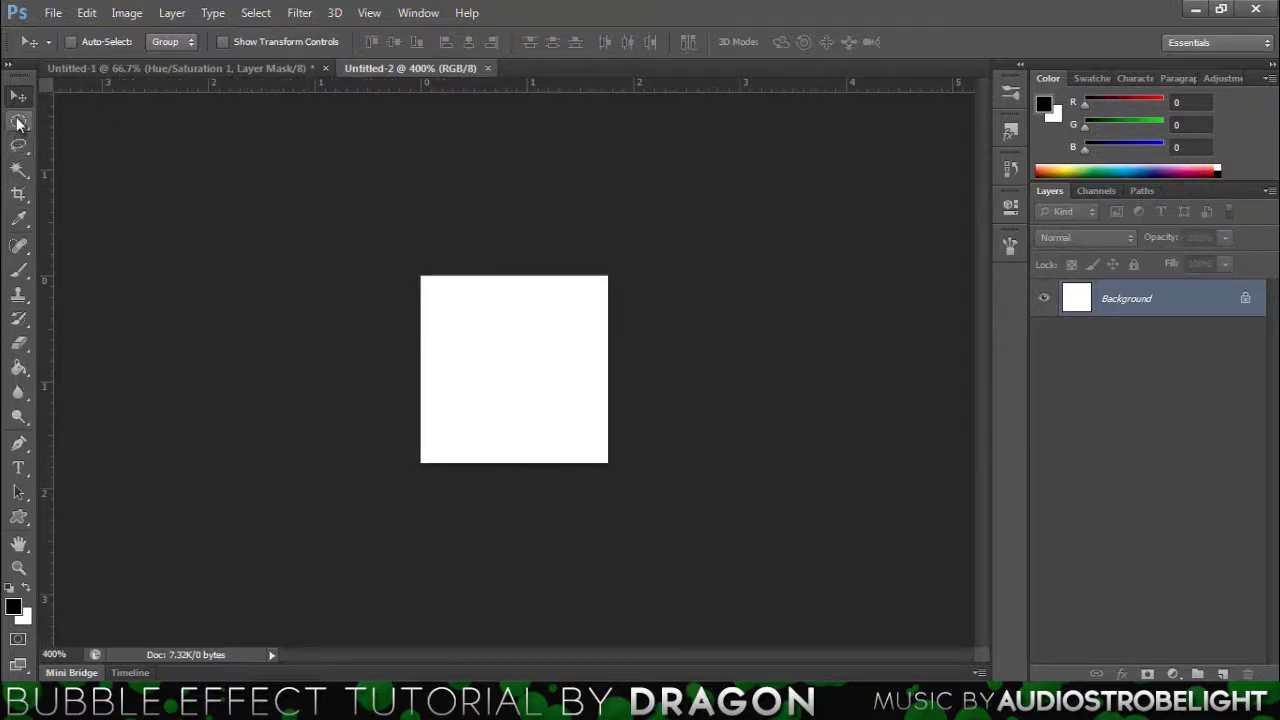
click(18, 122)
click(72, 136)
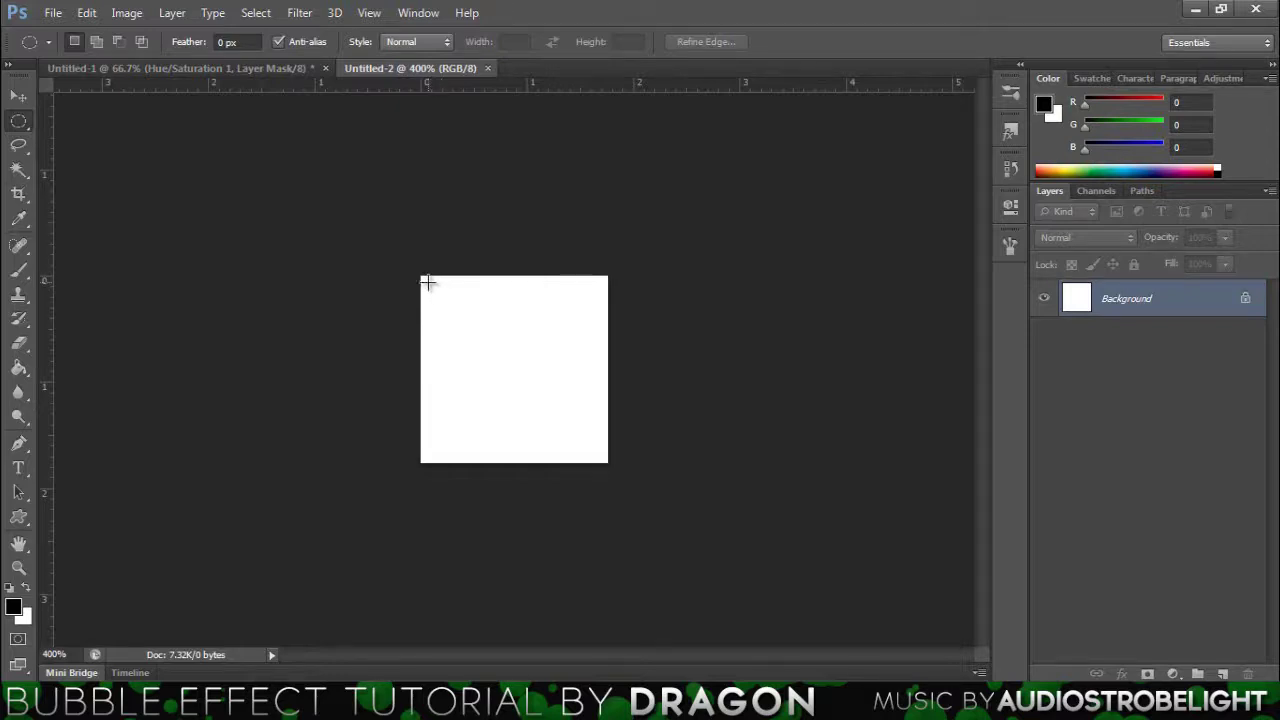
drag(428, 283, 597, 464)
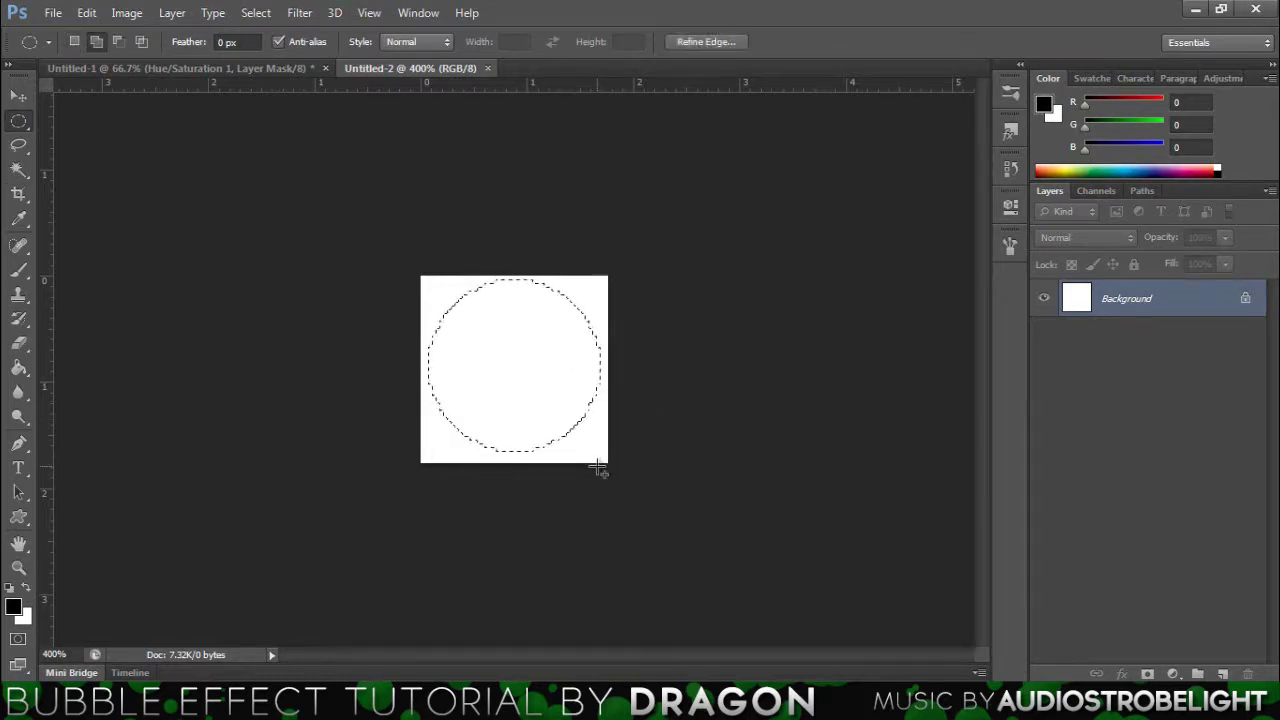
Add a new layer and Paint Bucket fill the circular selection with black
click(19, 368)
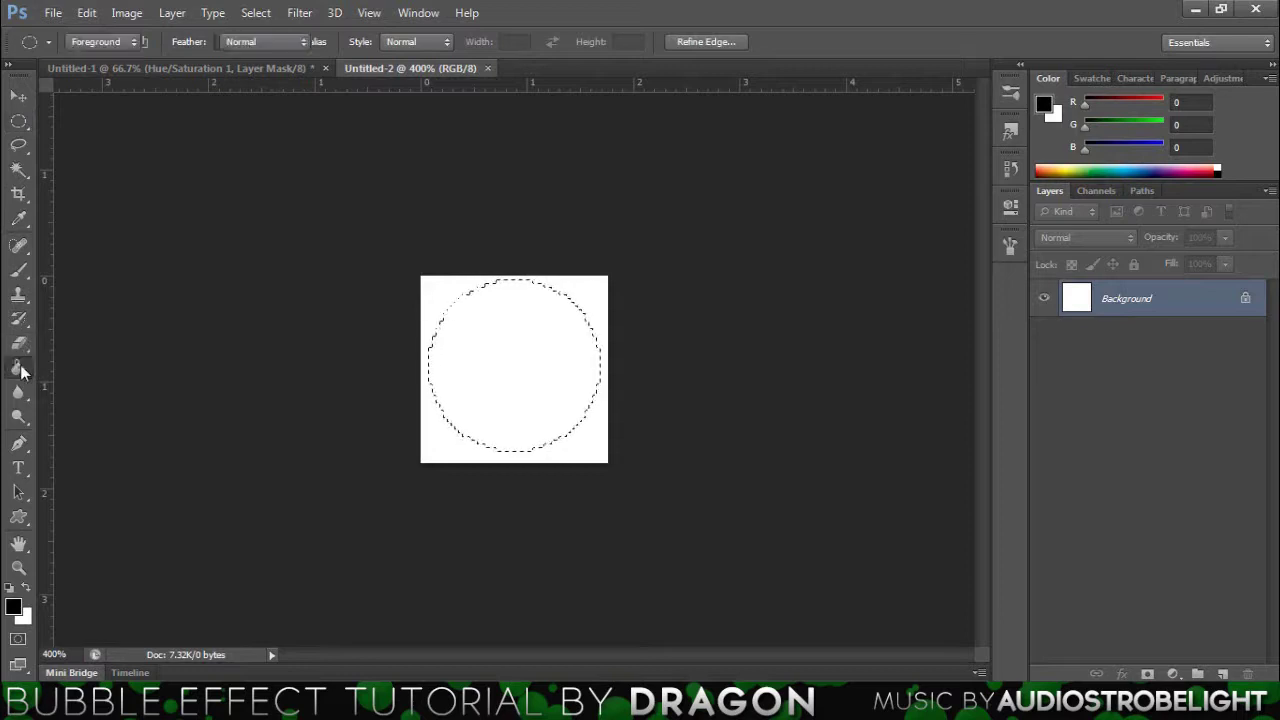
right_click(19, 368)
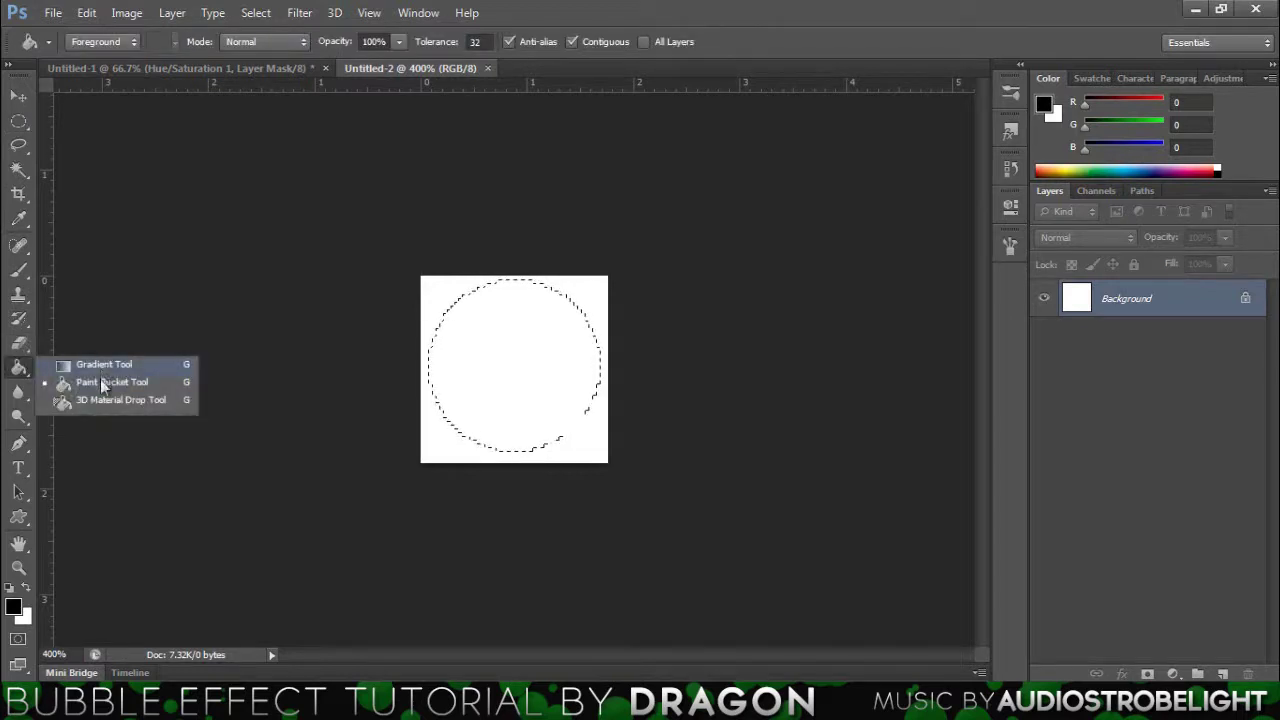
click(103, 384)
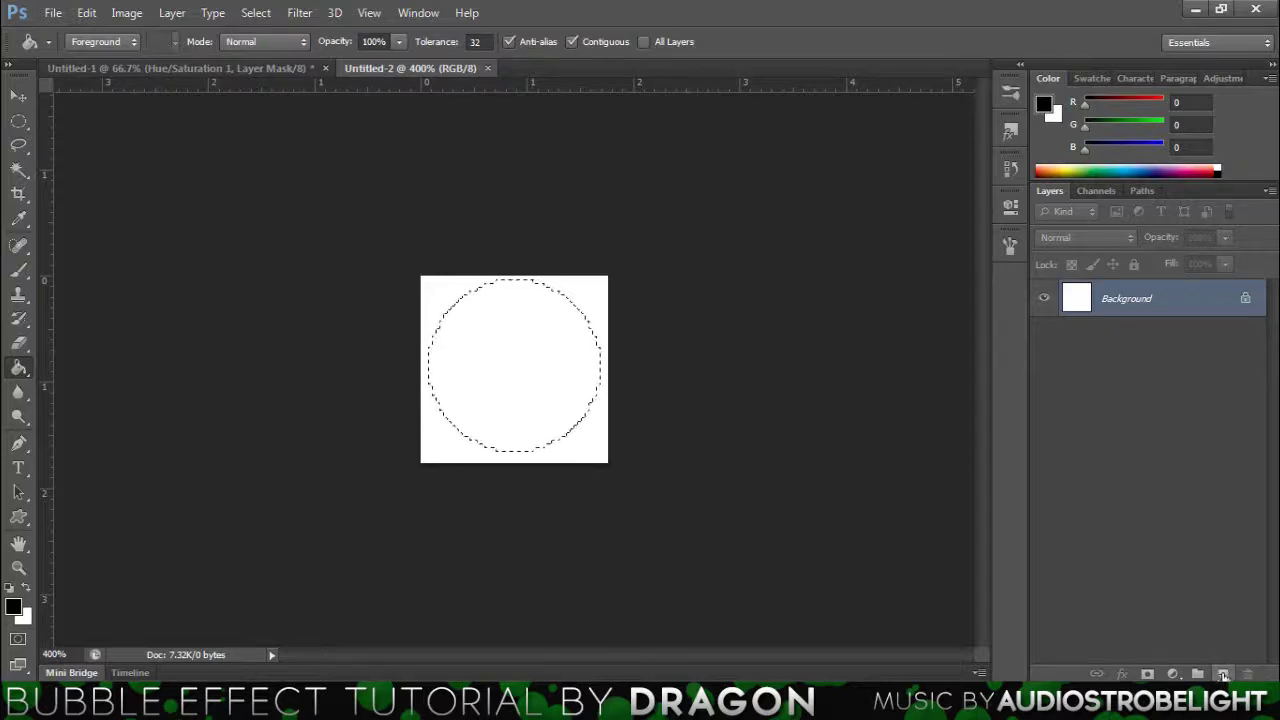
click(1223, 675)
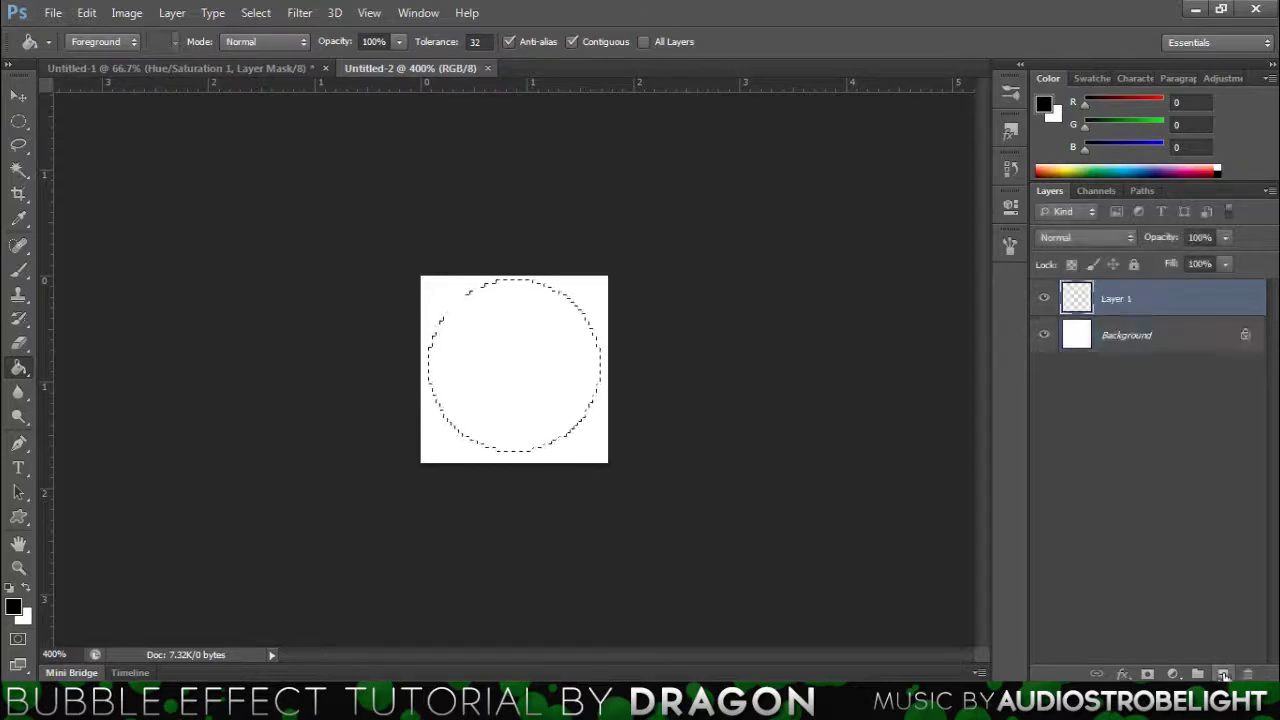
click(13, 607)
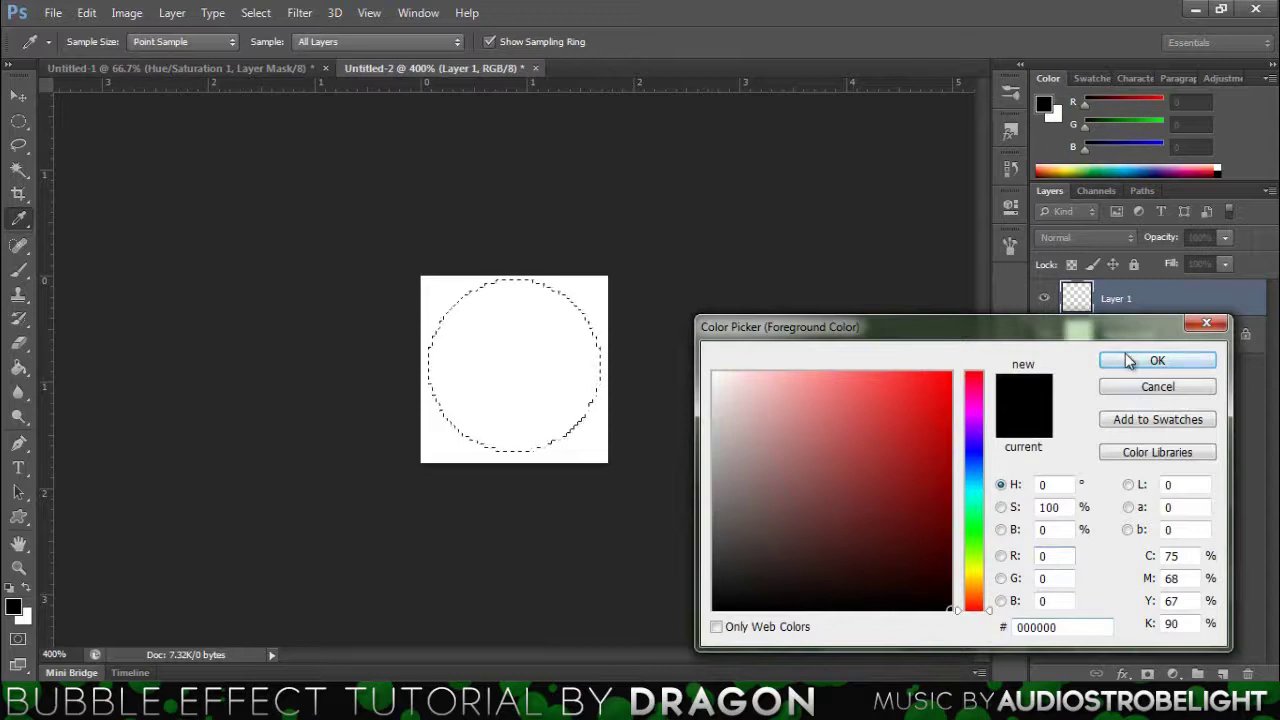
click(1129, 360)
key(g)
click(505, 367)
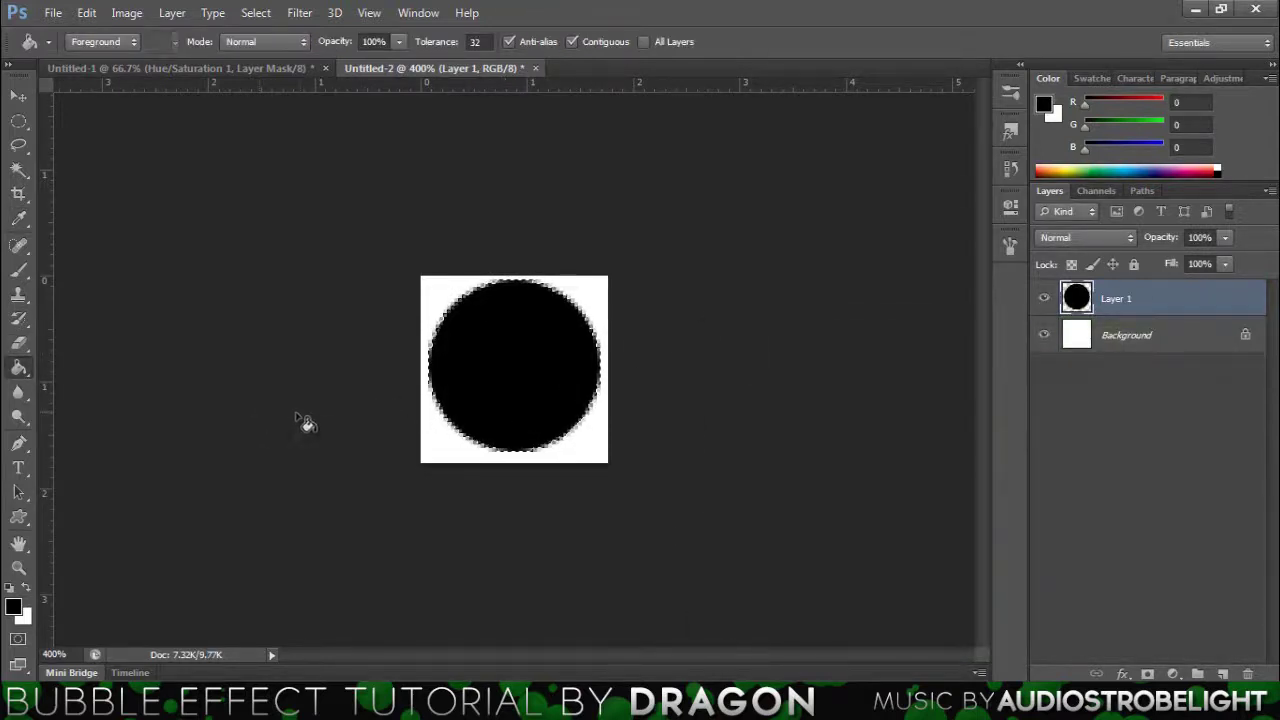
Centre the black circle vertically on the canvas and delete the white Background layer
key(ctrl+d)
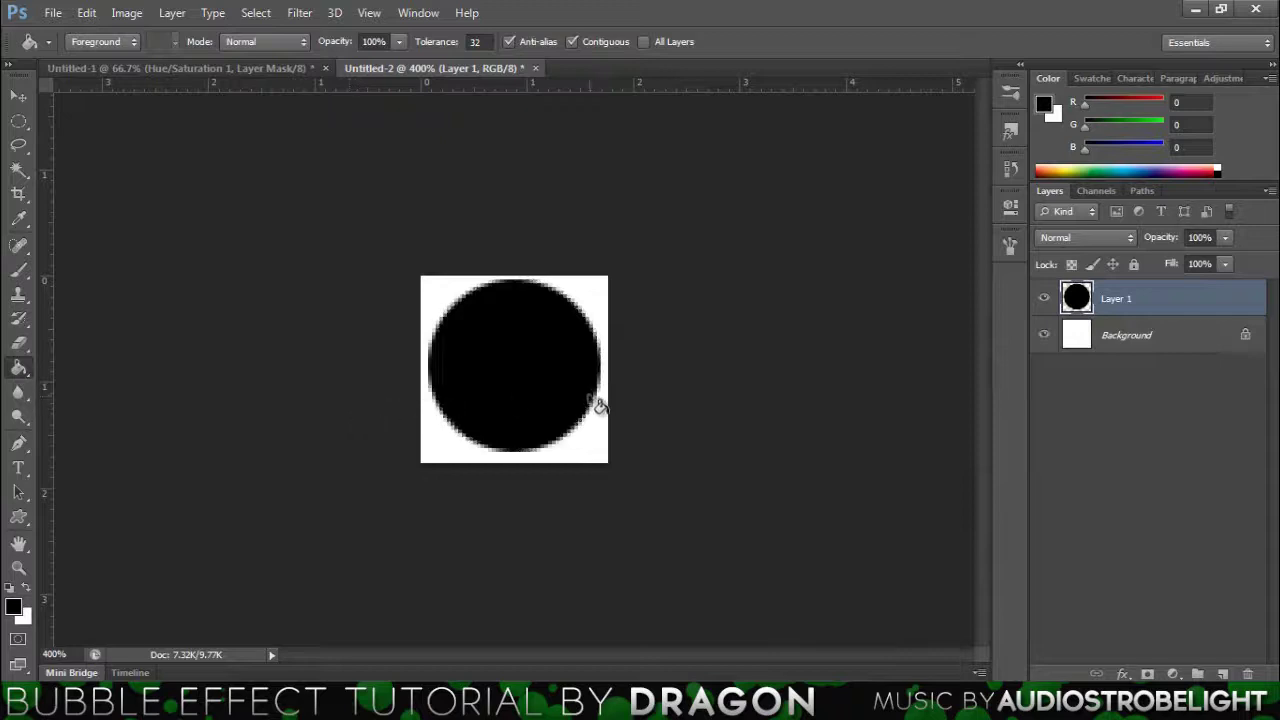
key(v)
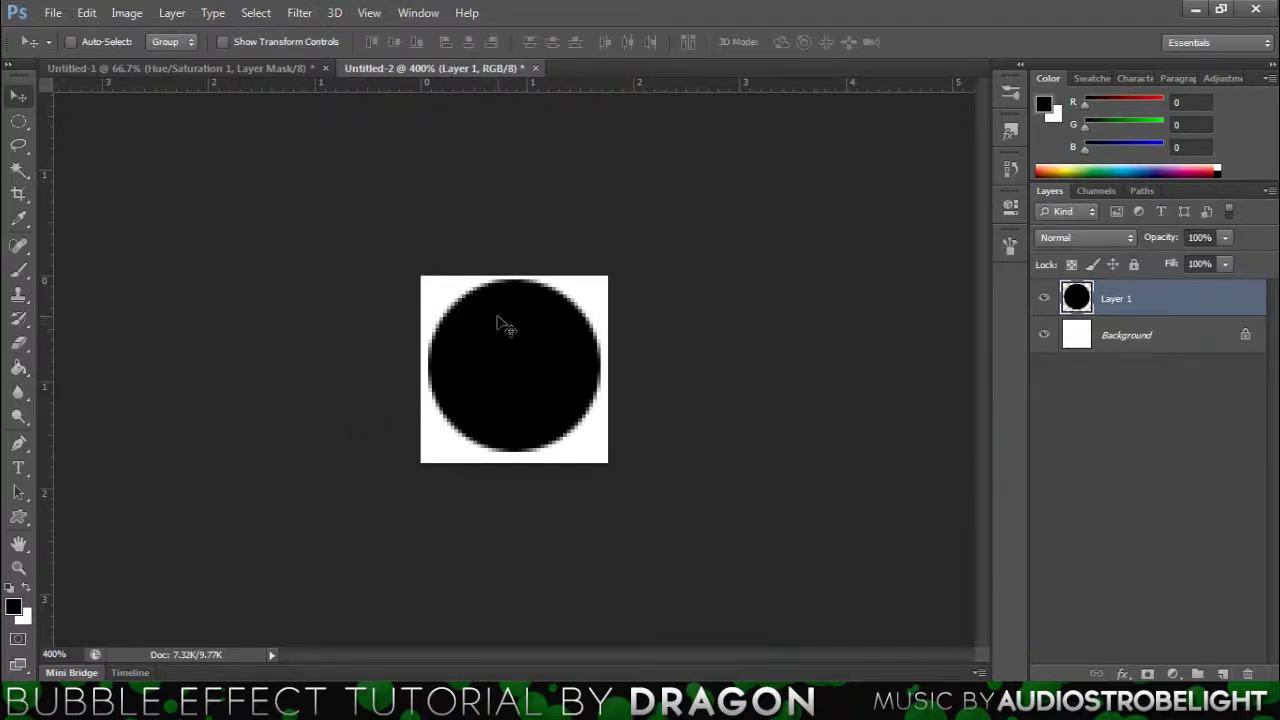
key(ctrl+a)
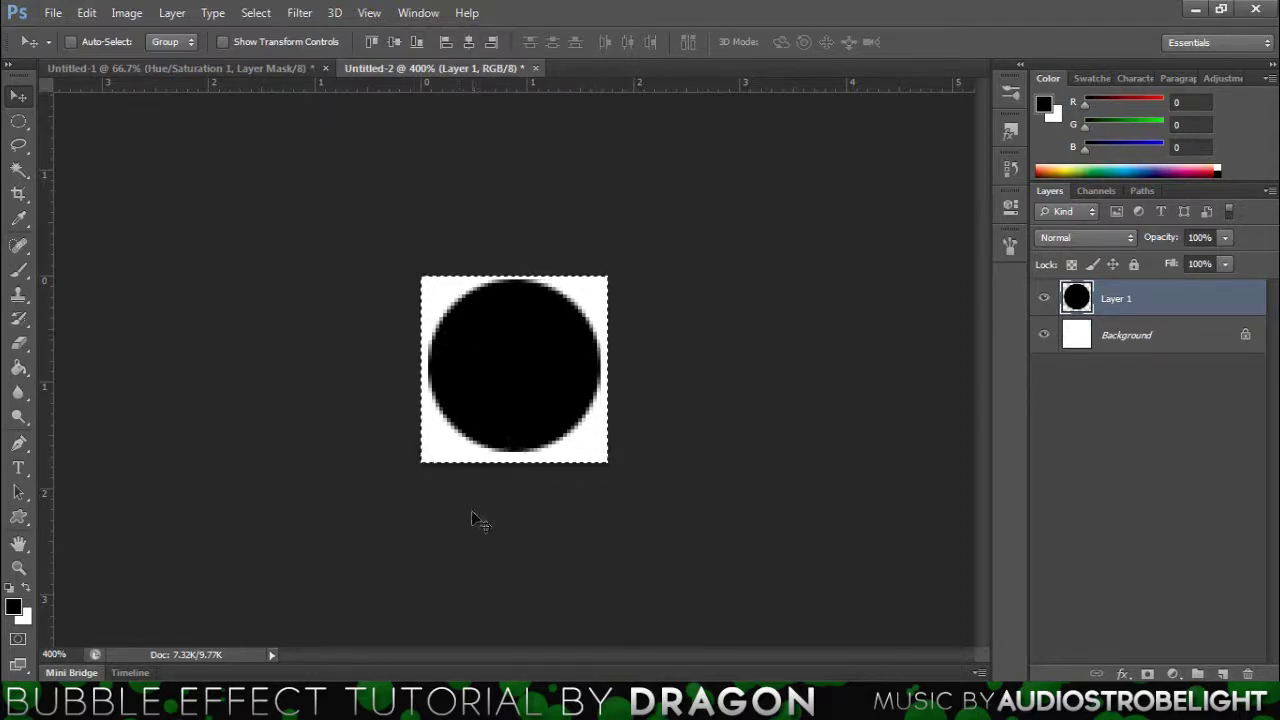
click(395, 43)
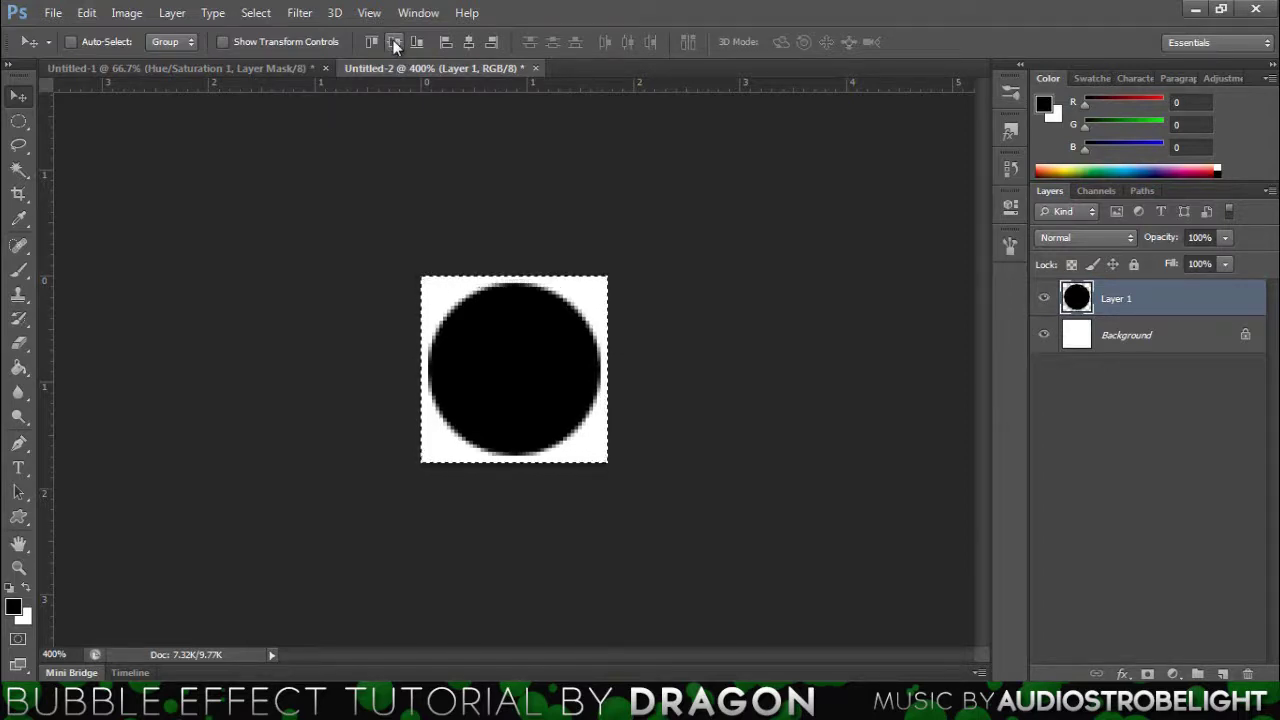
key(ctrl+d)
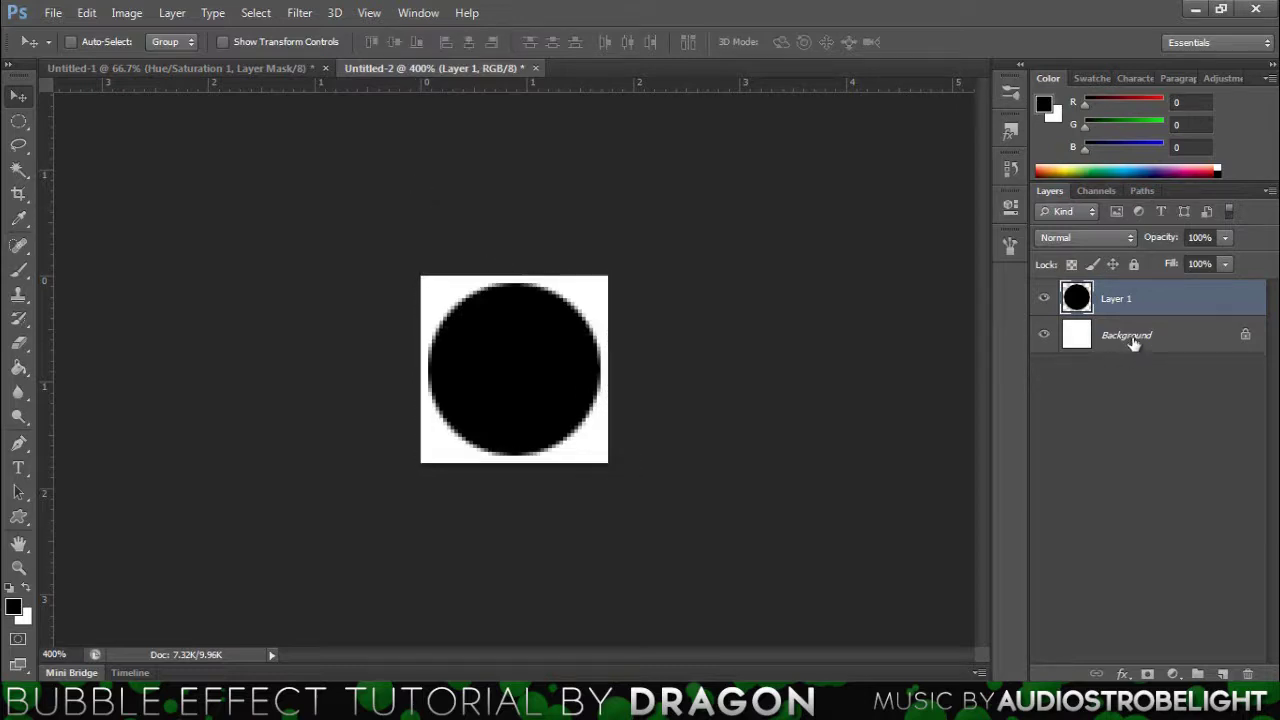
click(1135, 348)
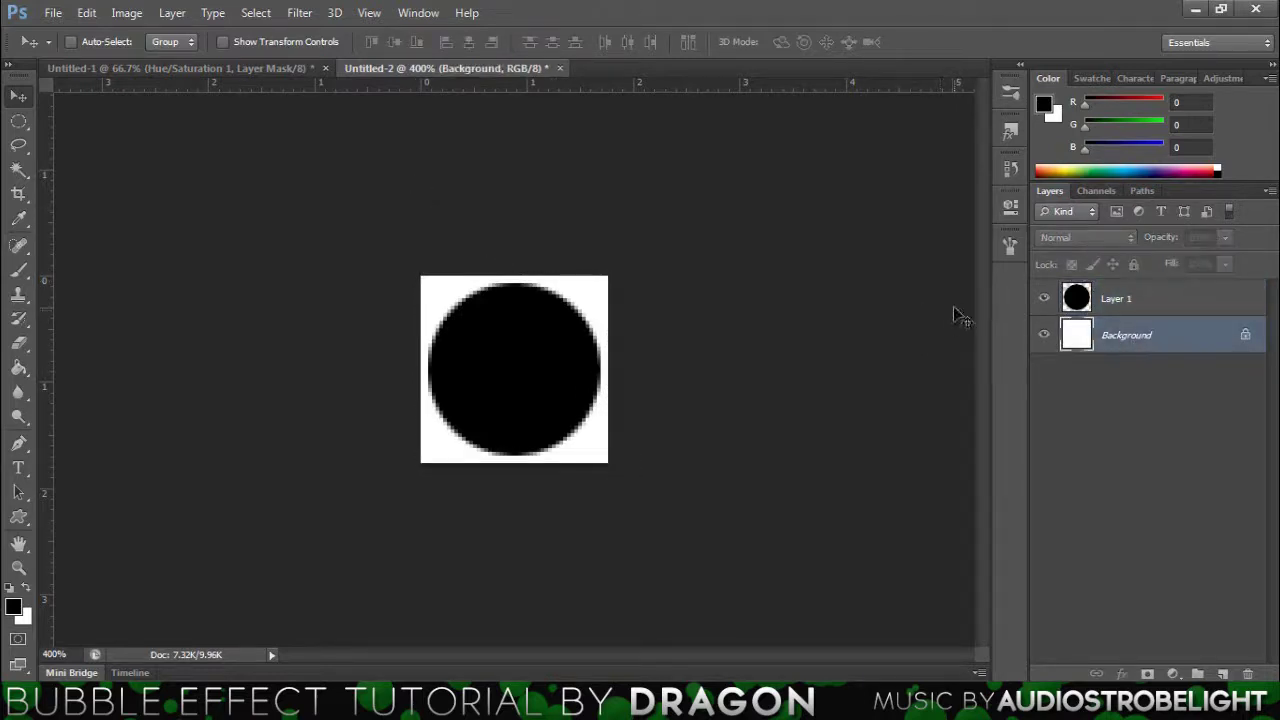
key(Delete)
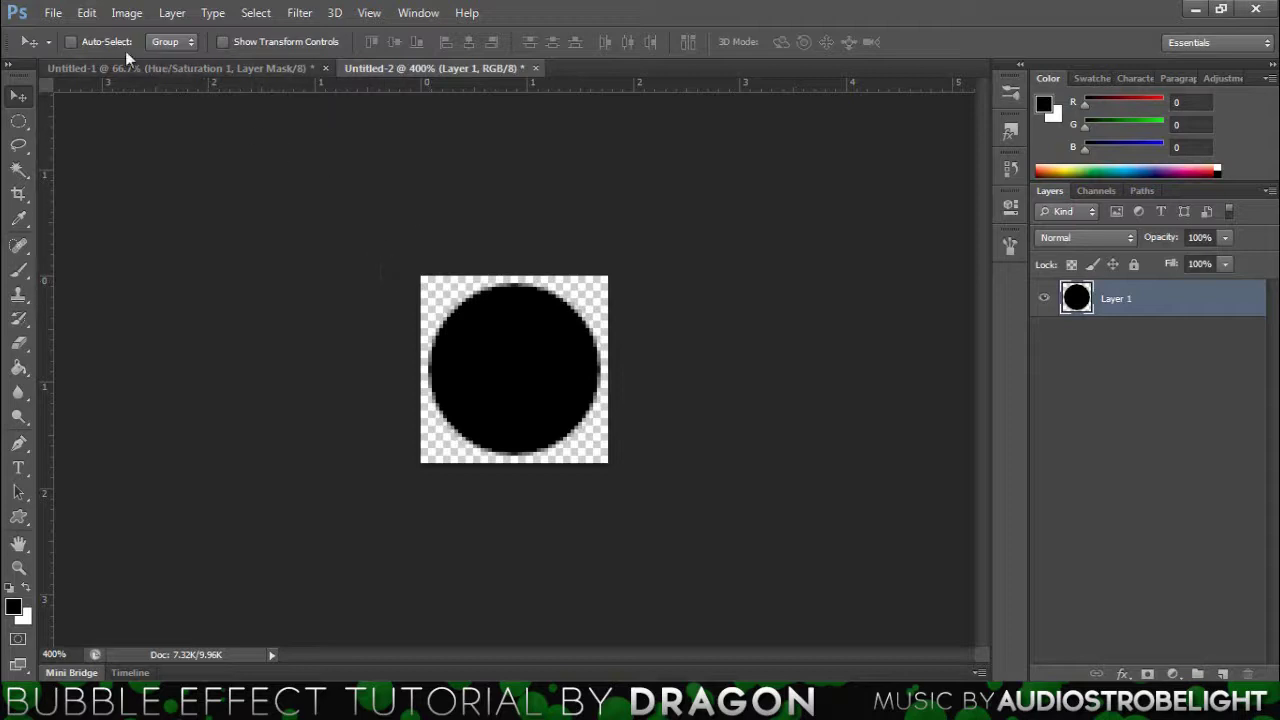
Define the circle as a brush preset named 'bubble' and close the document
click(88, 13)
click(235, 424)
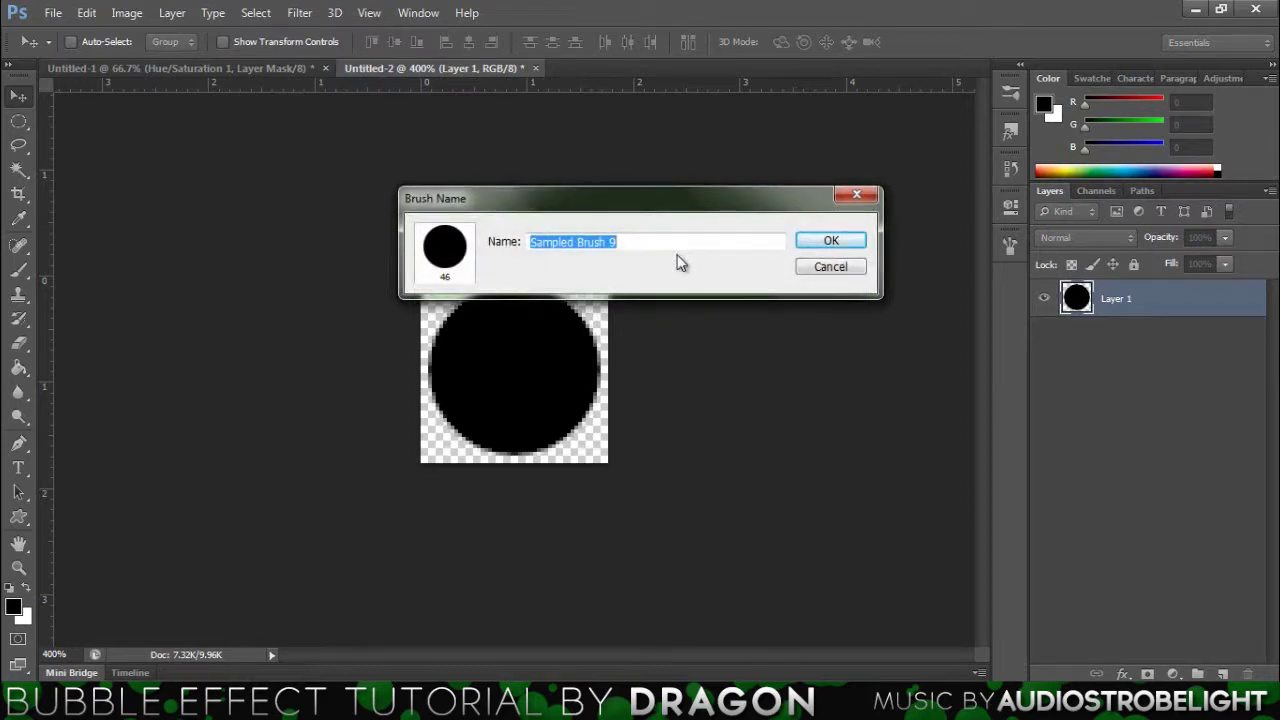
text(bubble)
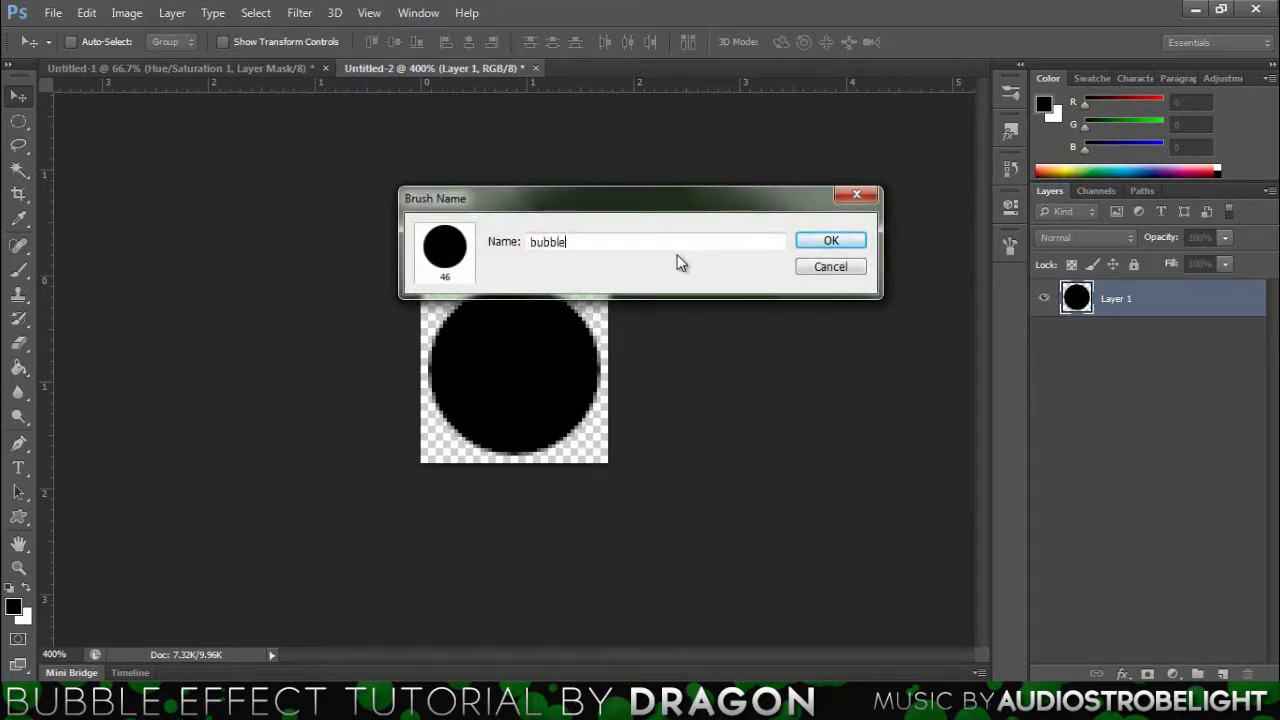
click(834, 244)
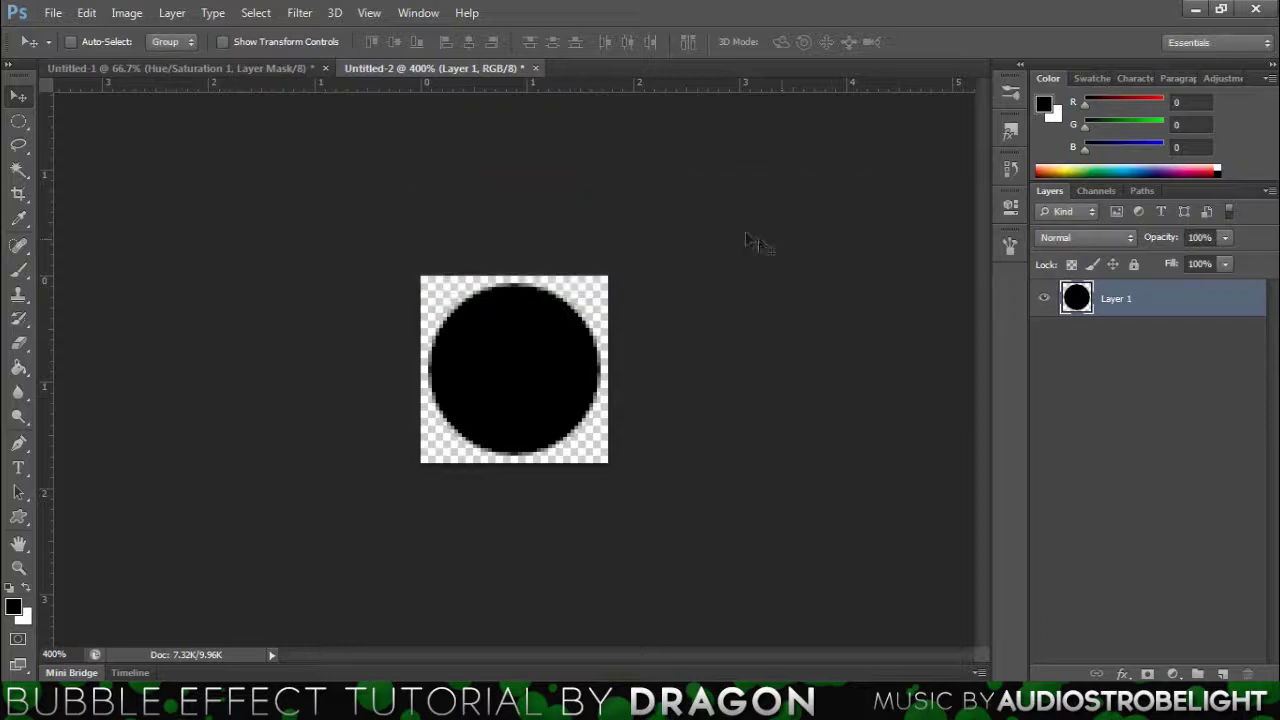
click(536, 68)
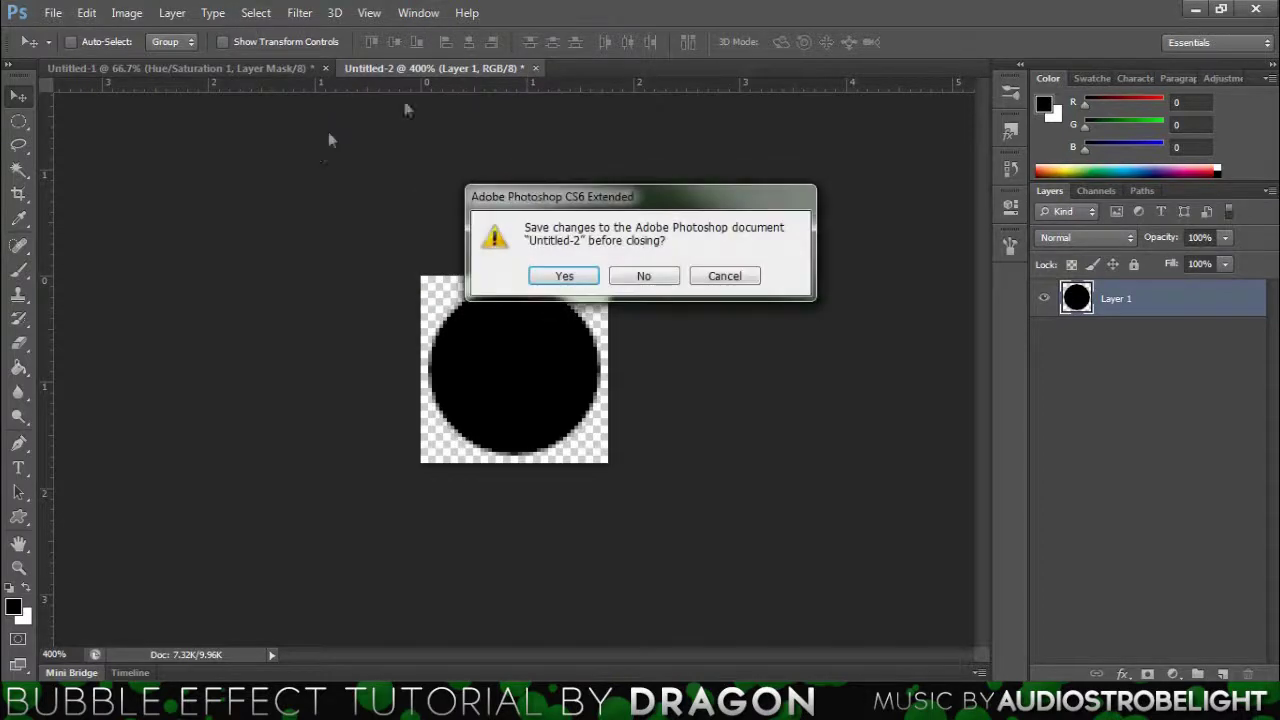
Discard the circle document and create a new 1280×720 document
click(644, 277)
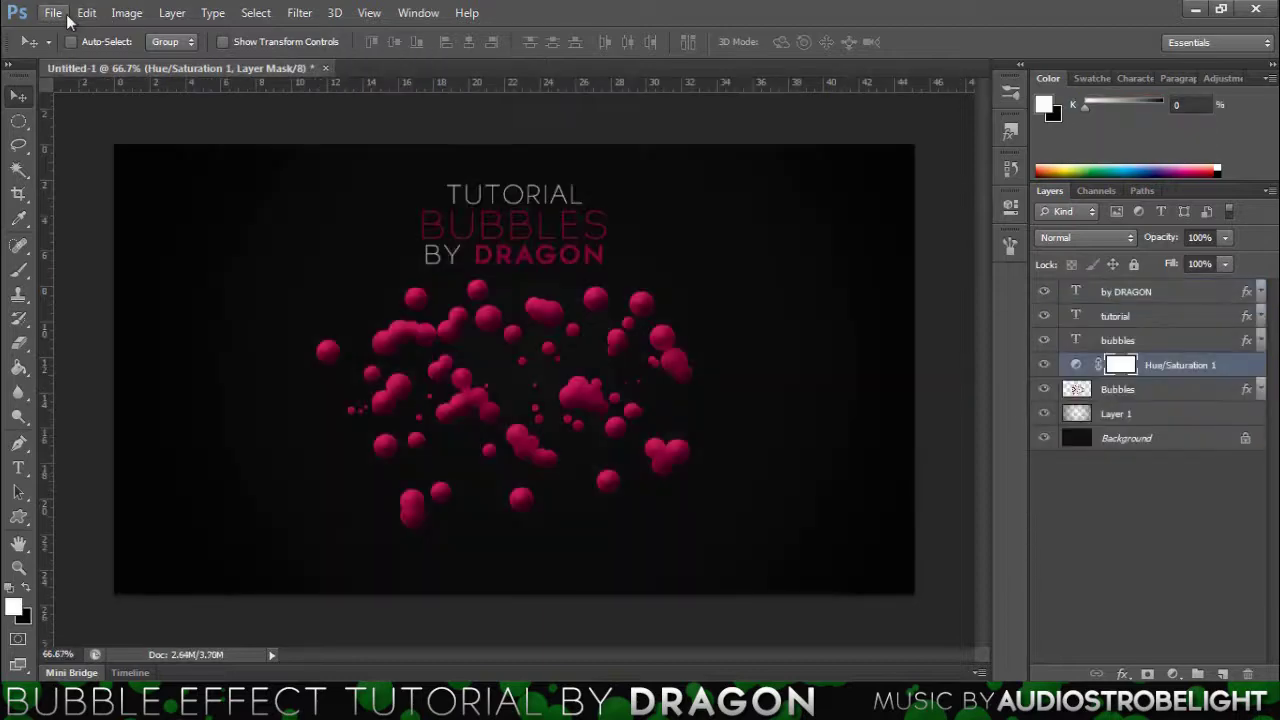
click(53, 13)
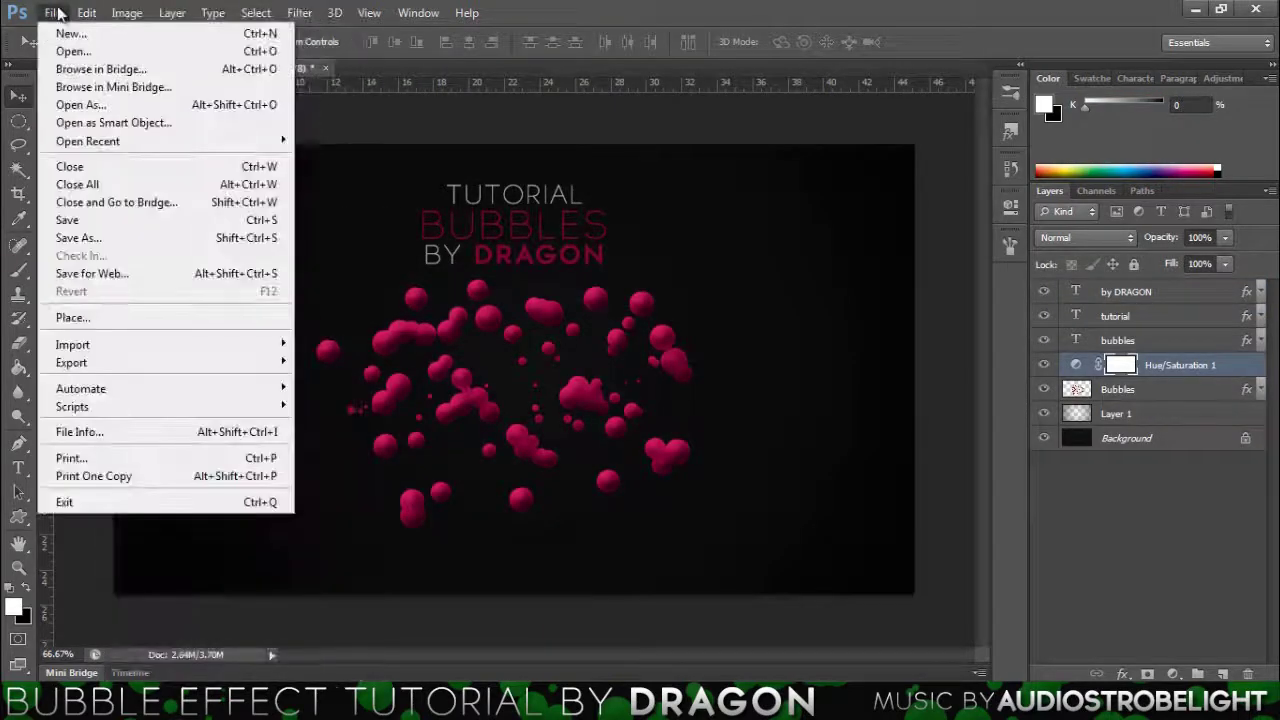
click(55, 39)
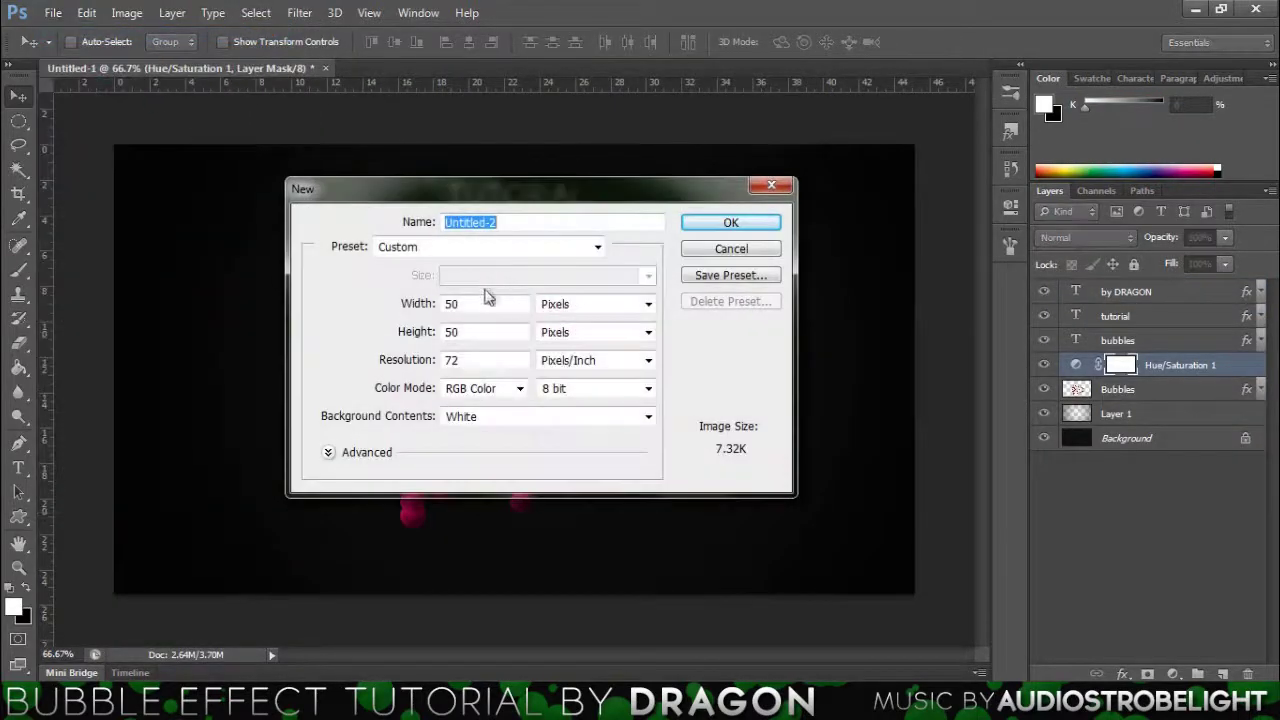
double_click(488, 302)
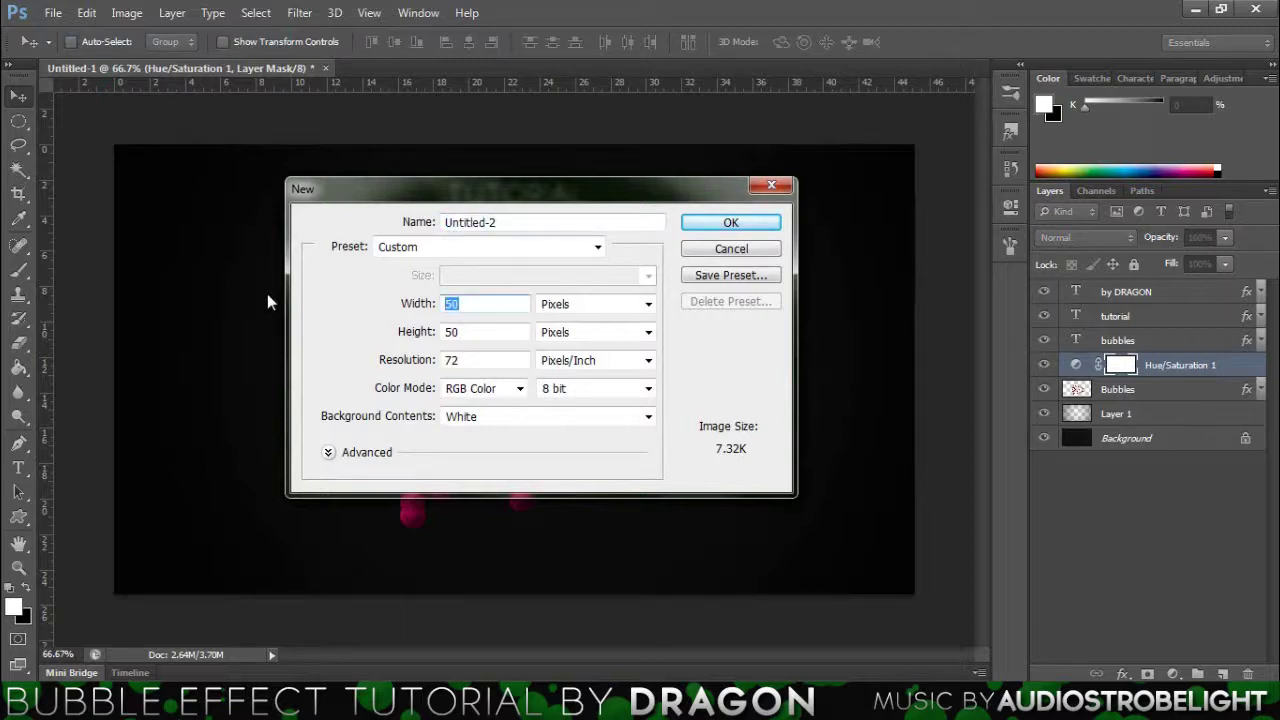
text(1280)
key(Tab)
text(720)
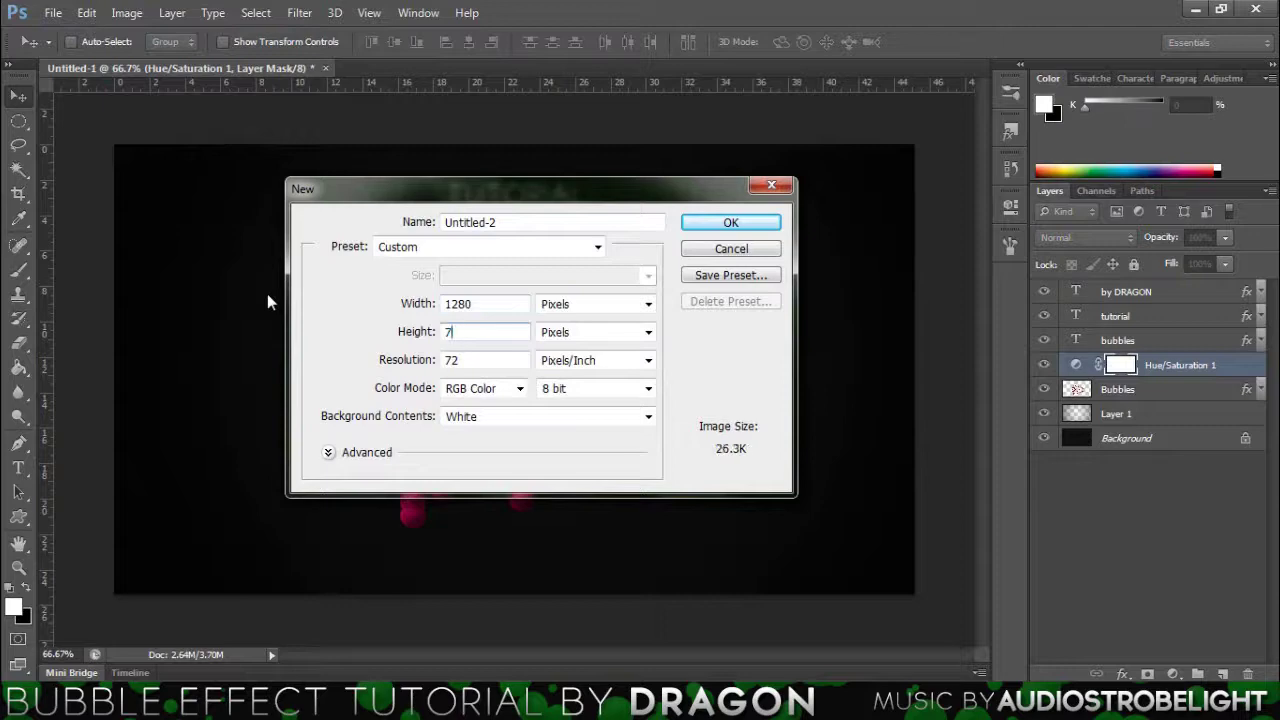
click(683, 223)
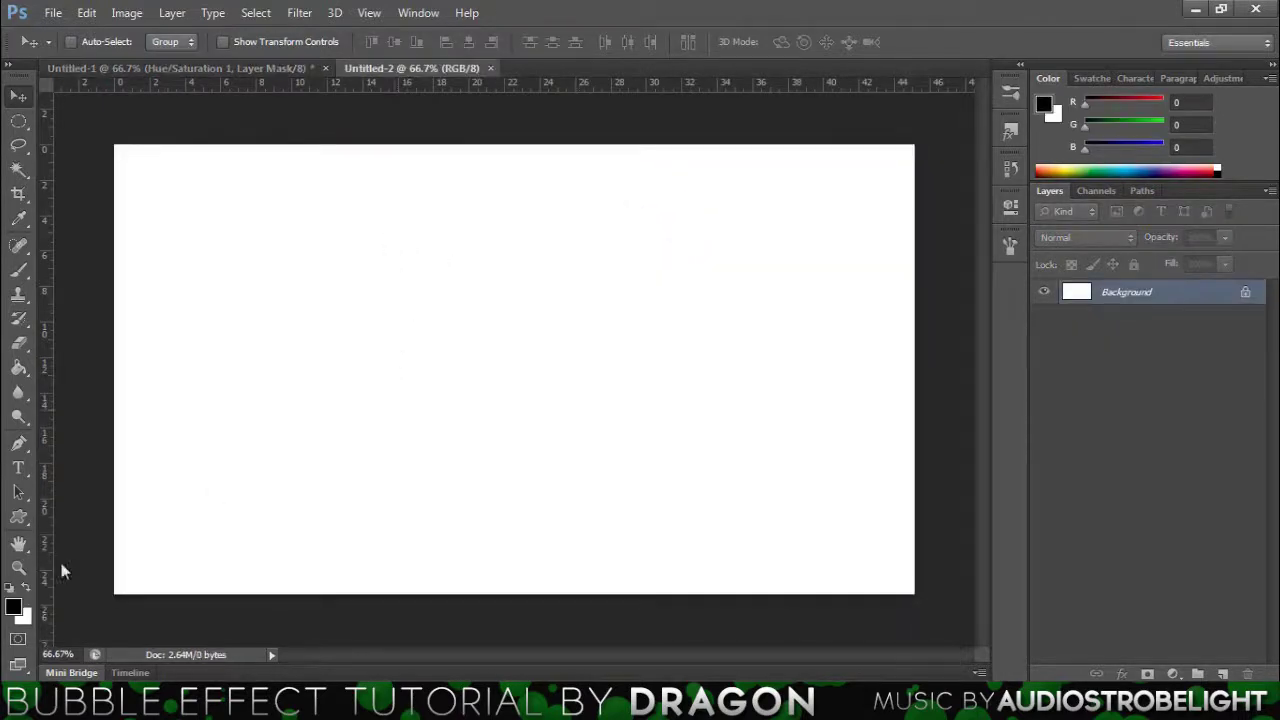
Fill the canvas with dark grey 101010, set foreground to 0a0a0a, and add an empty layer
click(12, 609)
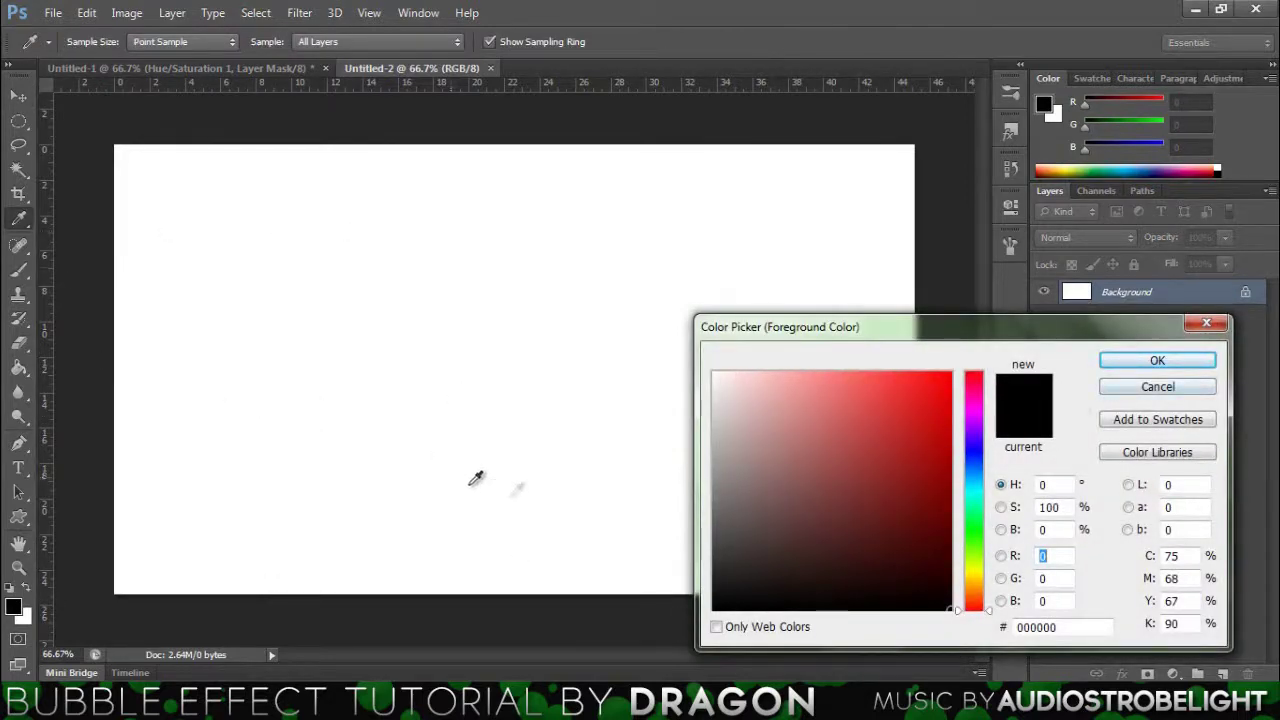
click(1158, 387)
click(18, 367)
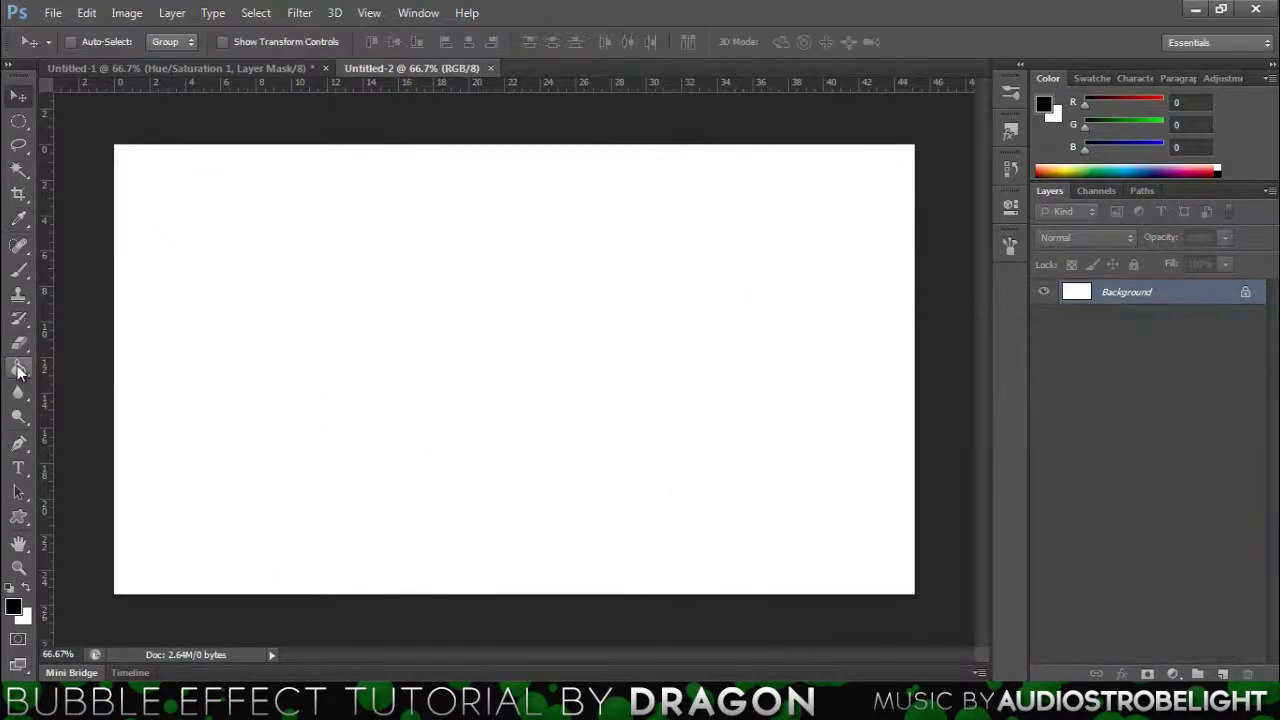
click(12, 607)
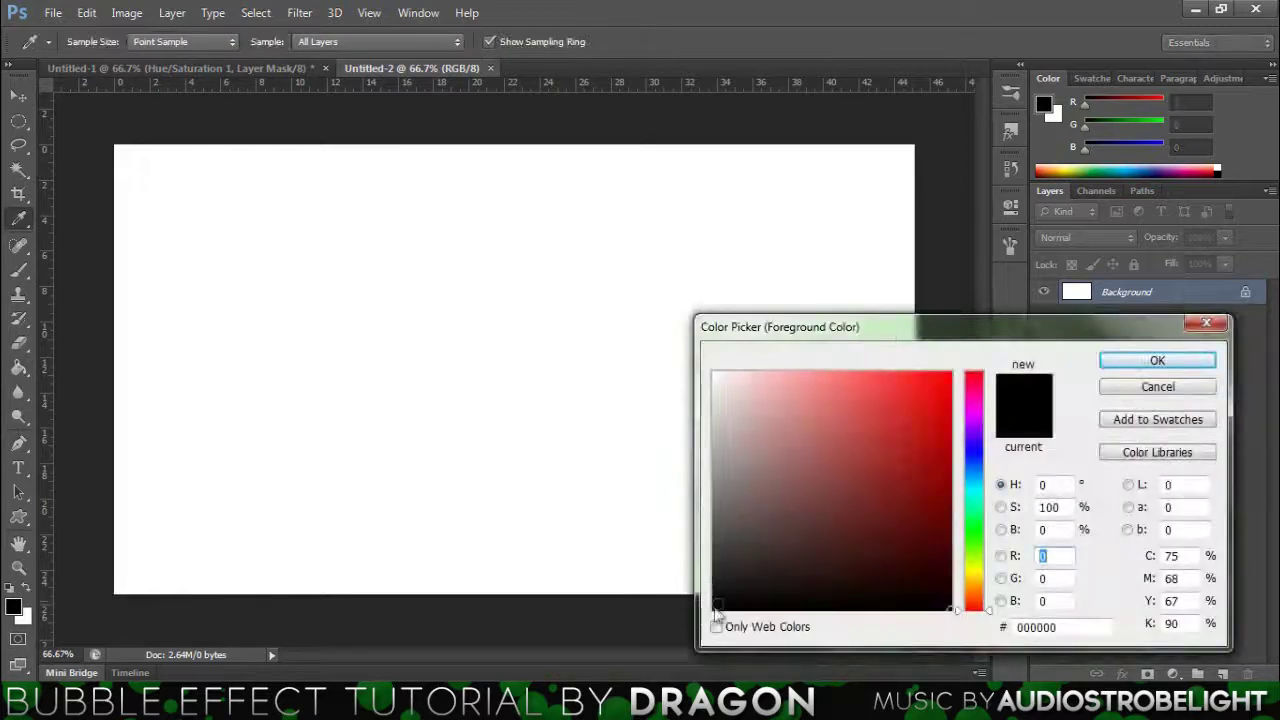
drag(697, 591, 680, 592)
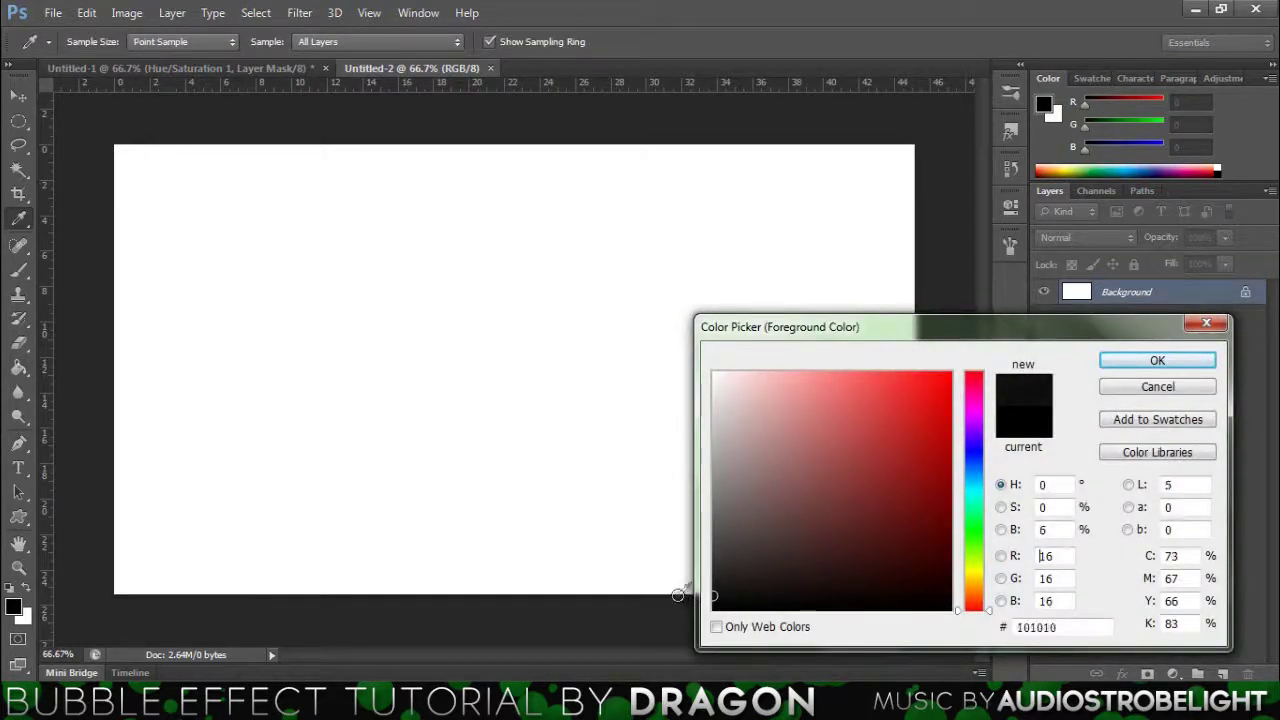
click(1113, 373)
click(367, 283)
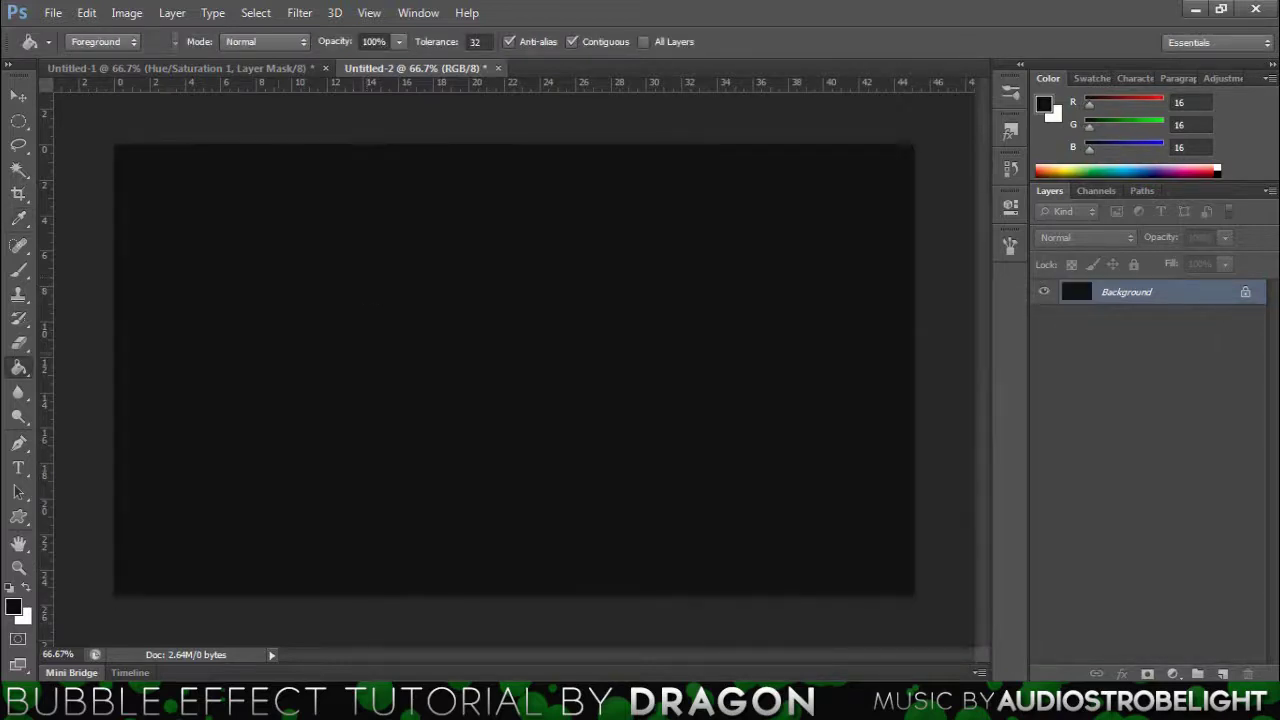
click(13, 606)
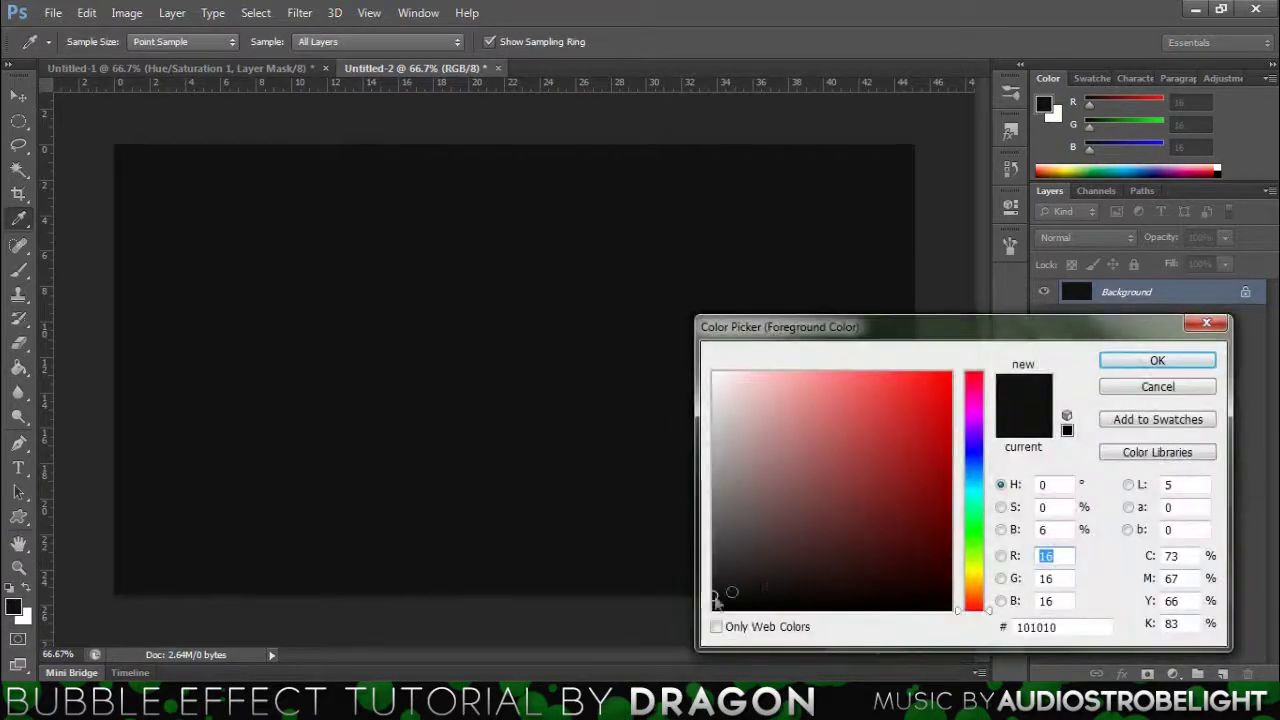
drag(712, 597, 704, 601)
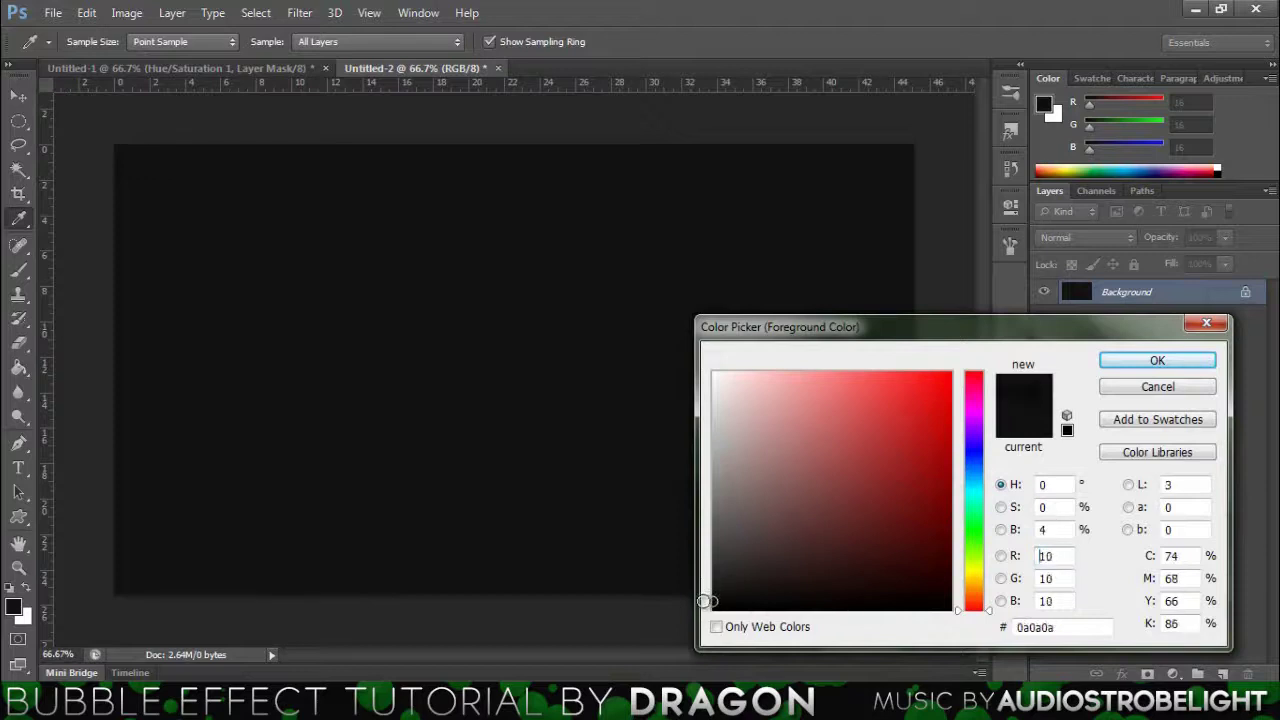
click(1120, 366)
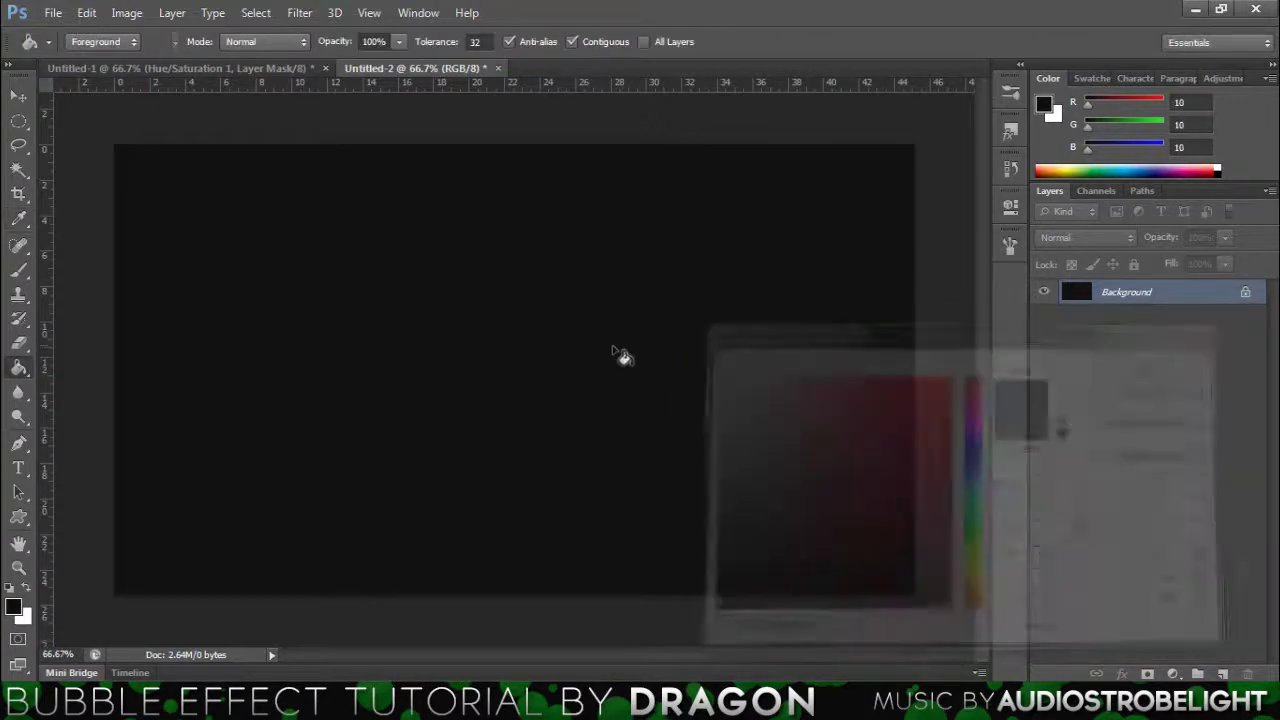
key(v)
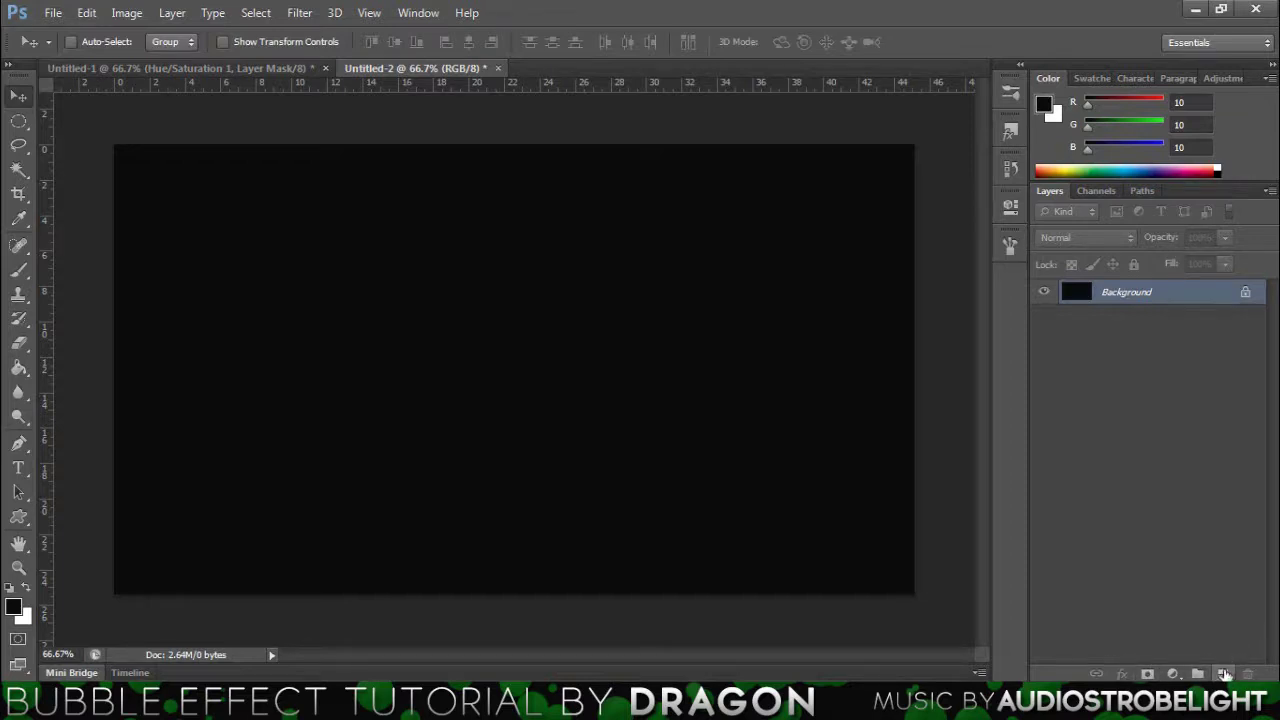
click(1224, 674)
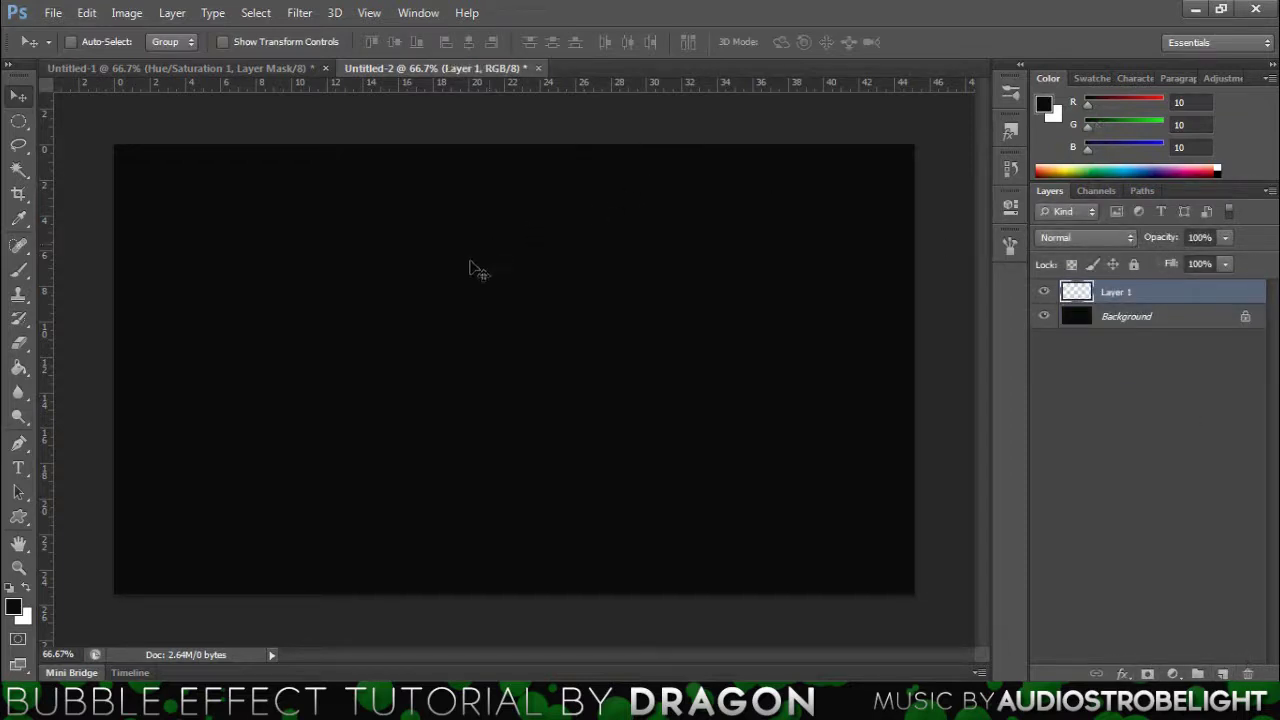
Select the Brush tool and choose the 46 px round bubble brush preset
click(20, 268)
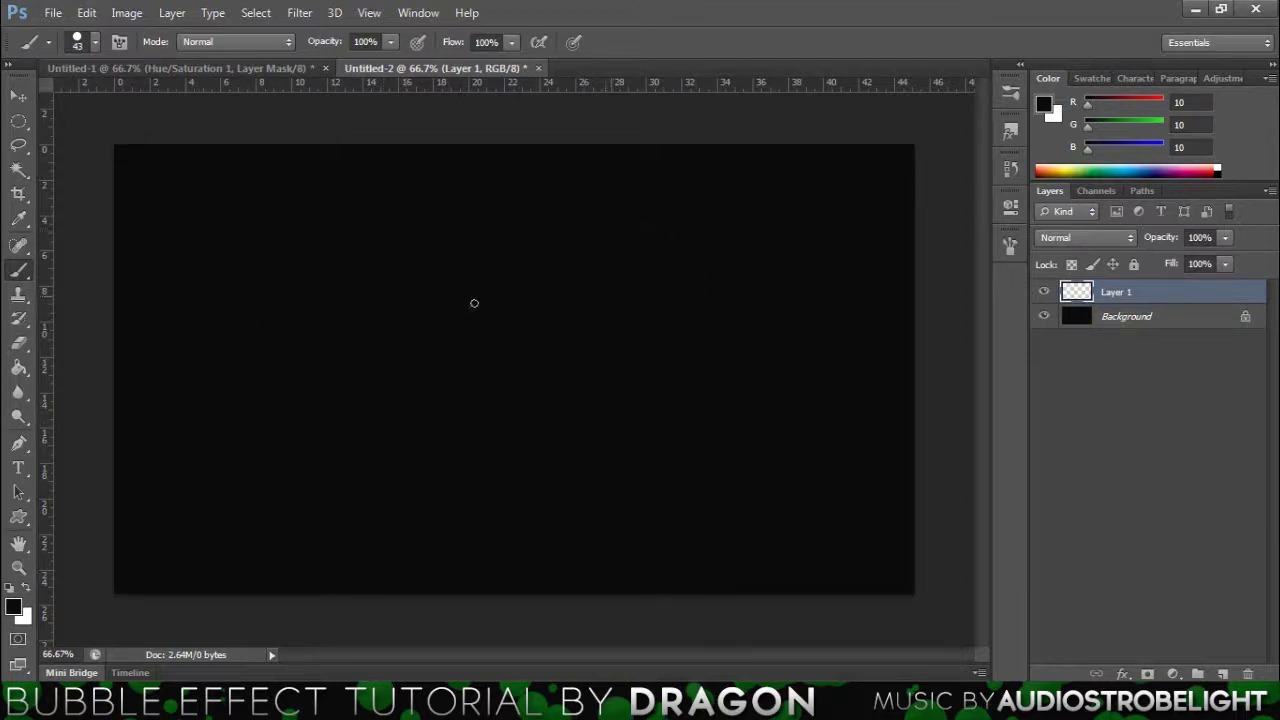
right_click(364, 263)
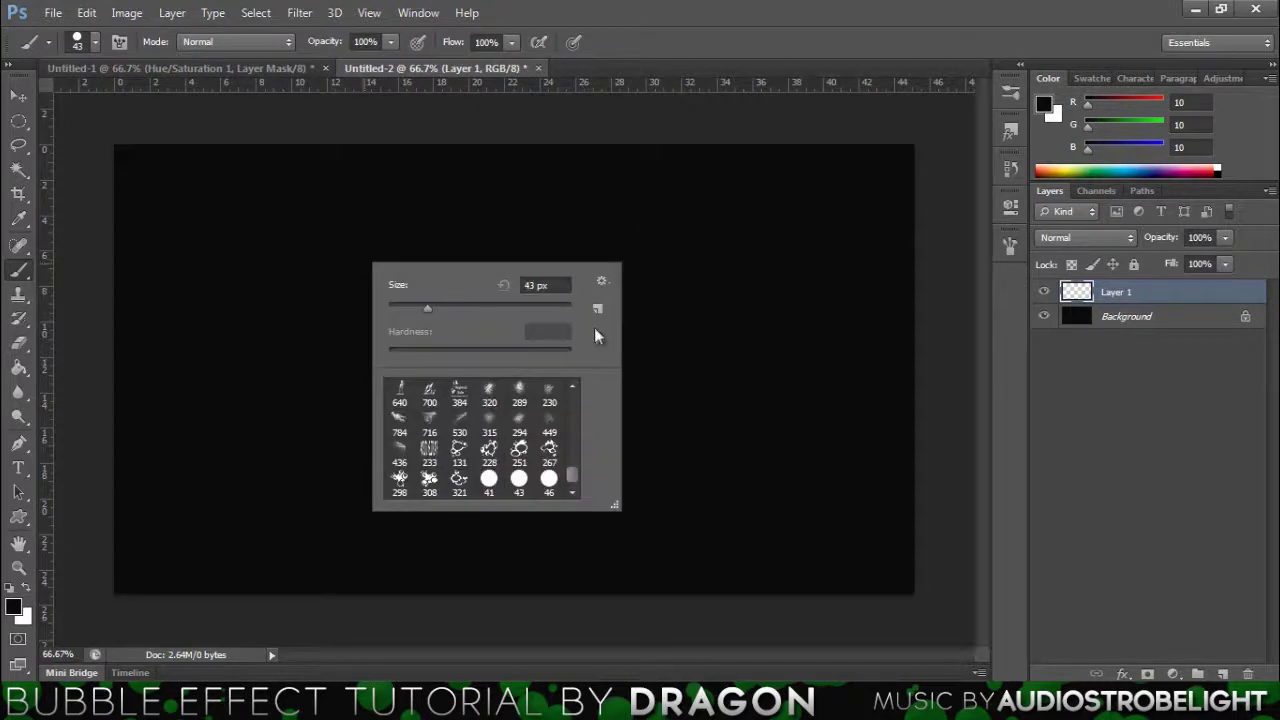
click(548, 482)
click(876, 25)
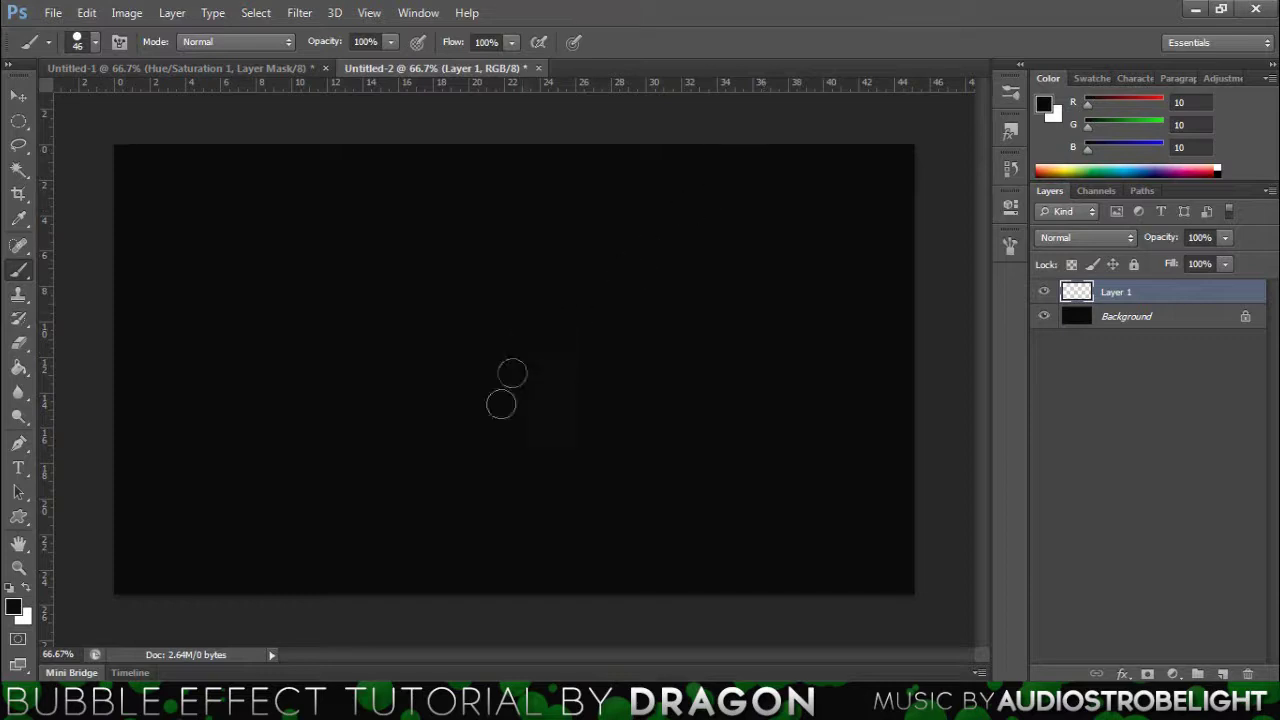
click(12, 607)
Pick a teal swatch as the foreground colour and test-paint strokes, undoing each one
drag(870, 496, 1040, 490)
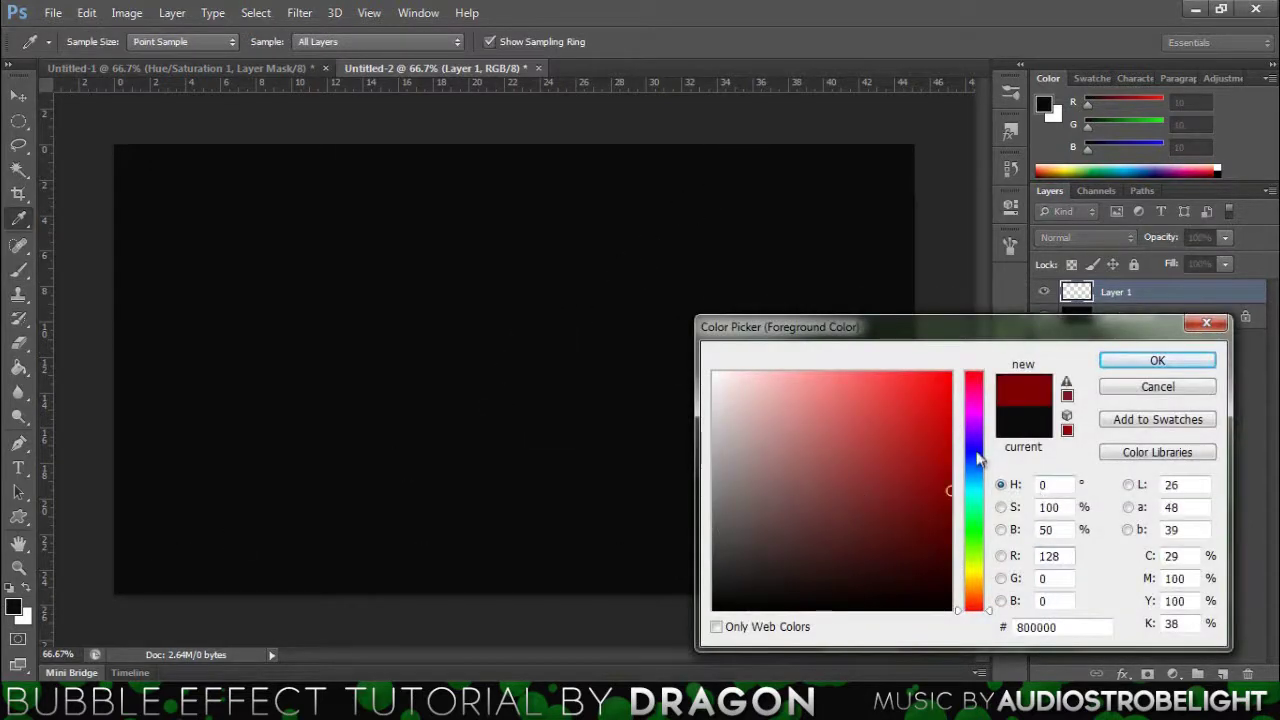
drag(978, 458, 990, 533)
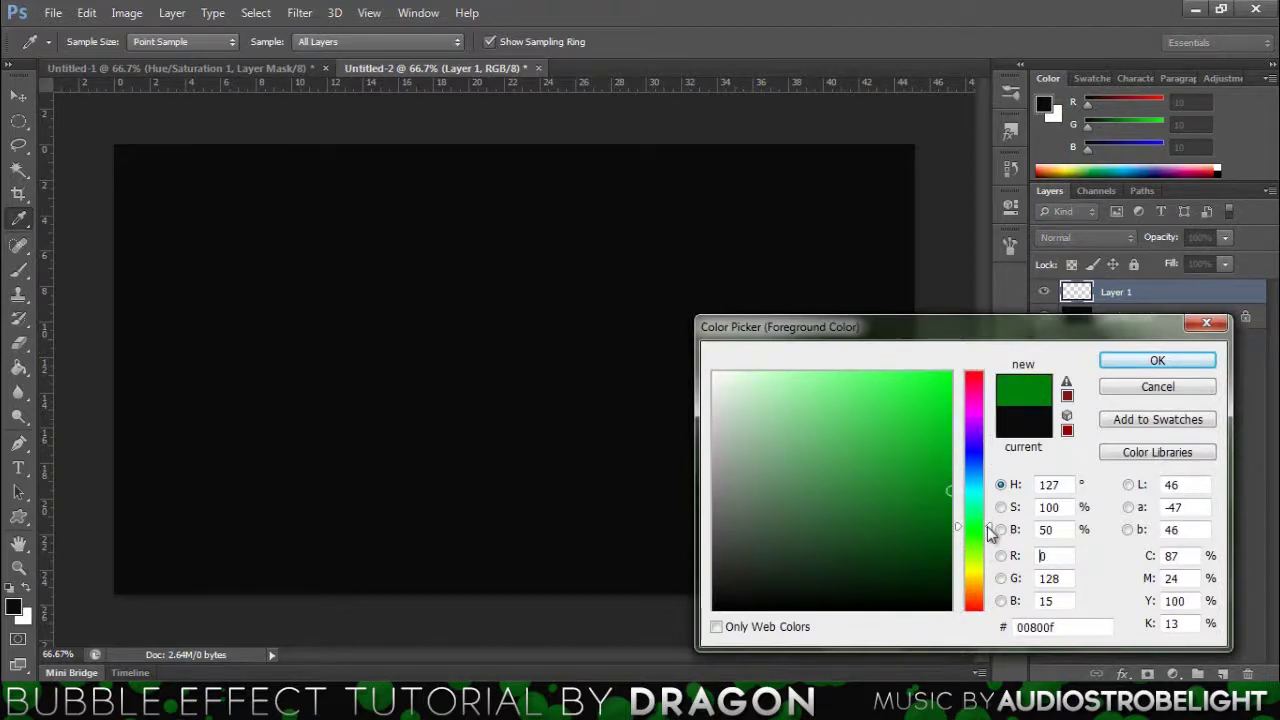
click(1120, 388)
key(b)
click(1080, 79)
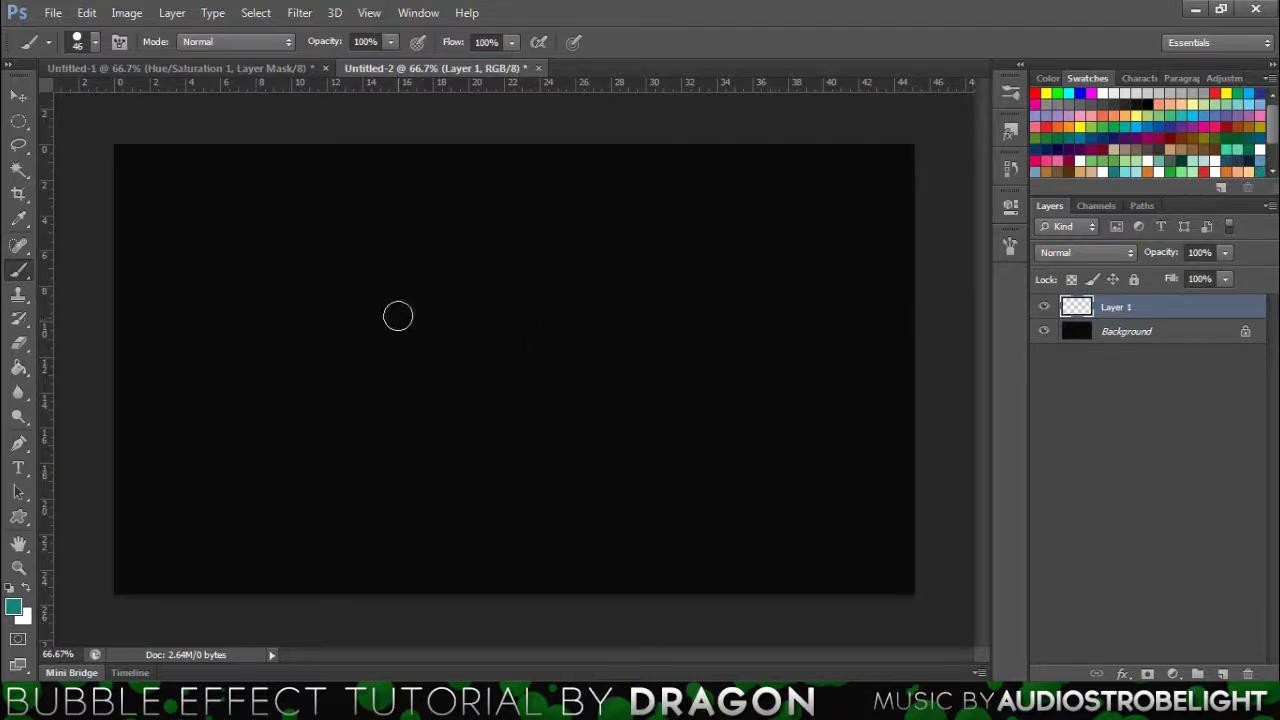
click(522, 390)
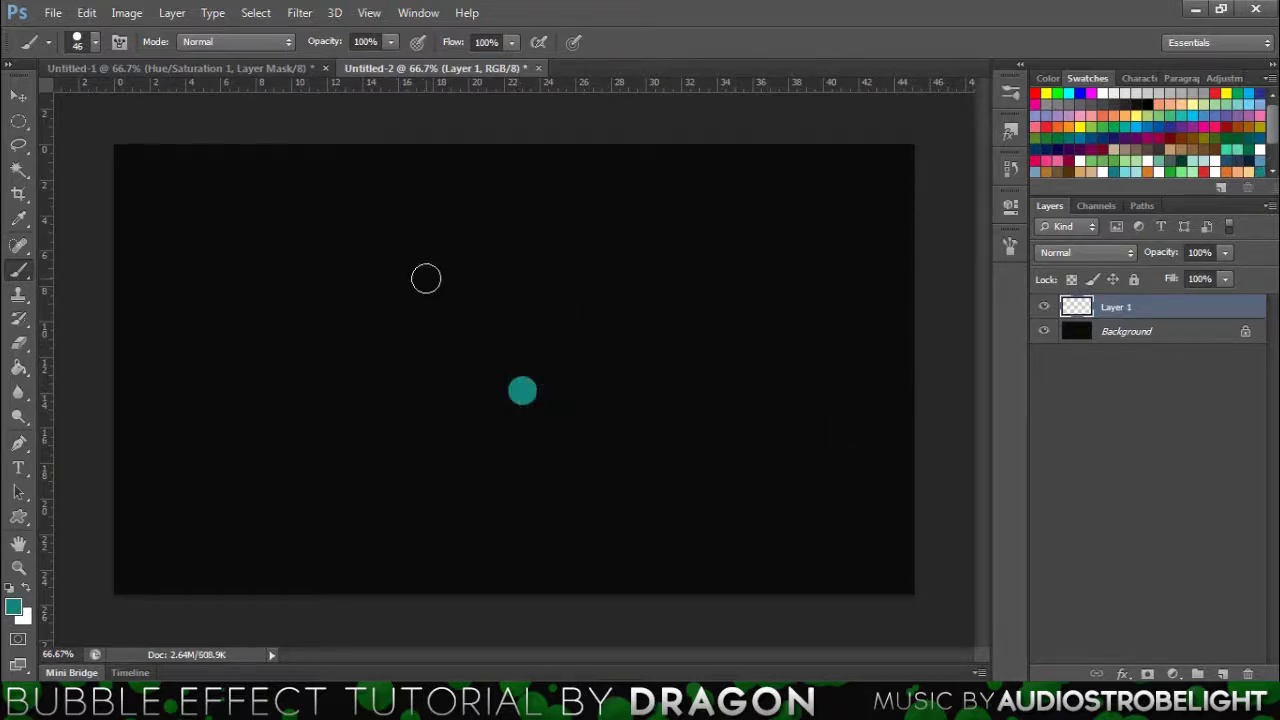
key(ctrl+z)
drag(451, 291, 578, 368)
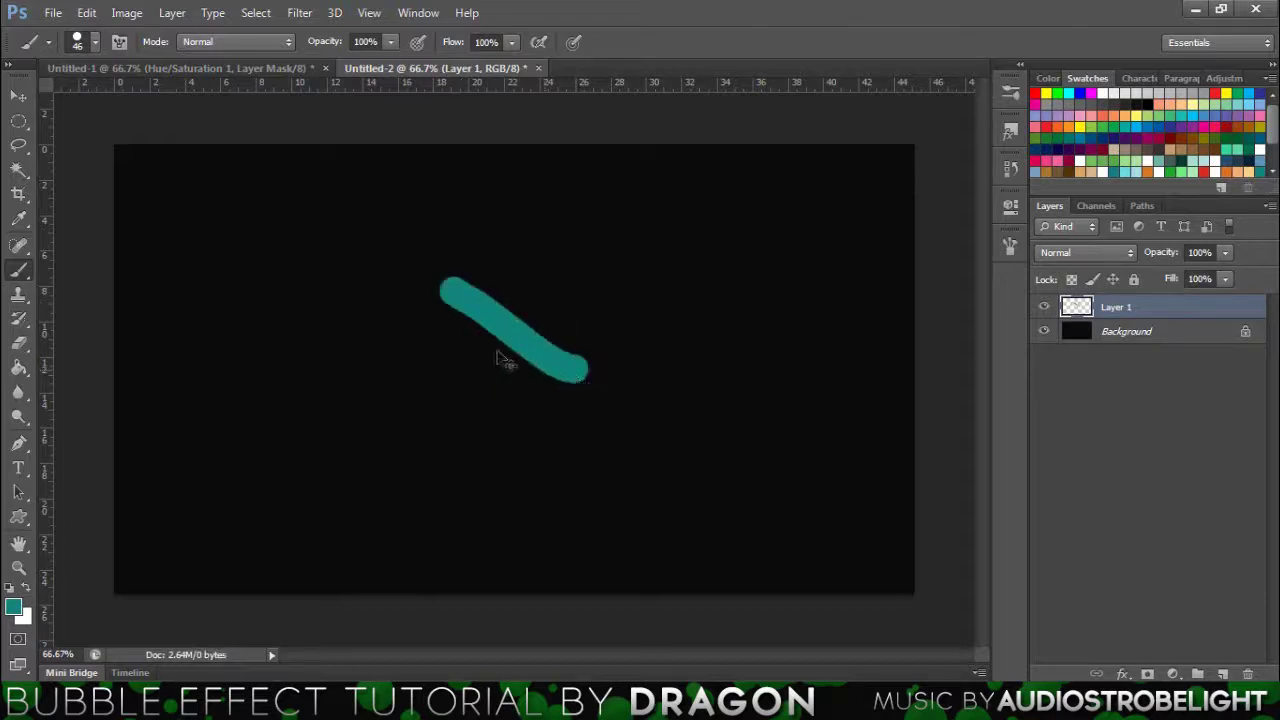
key(ctrl+z)
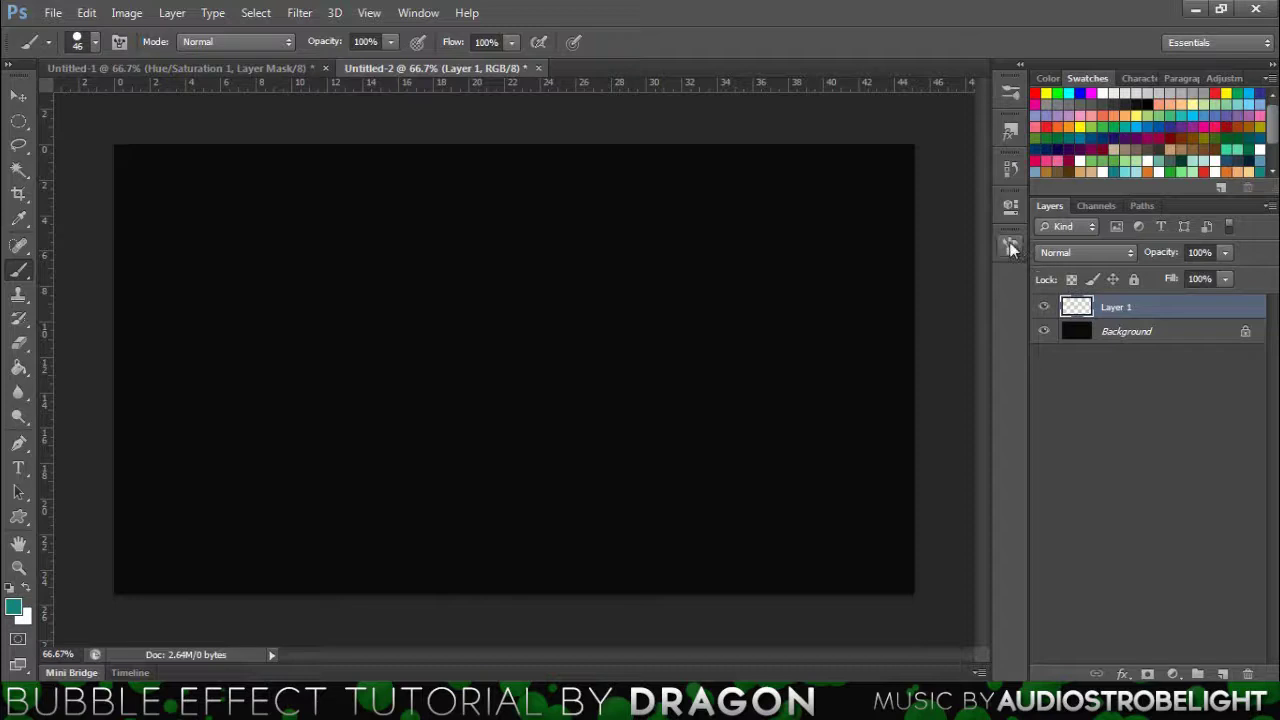
click(416, 13)
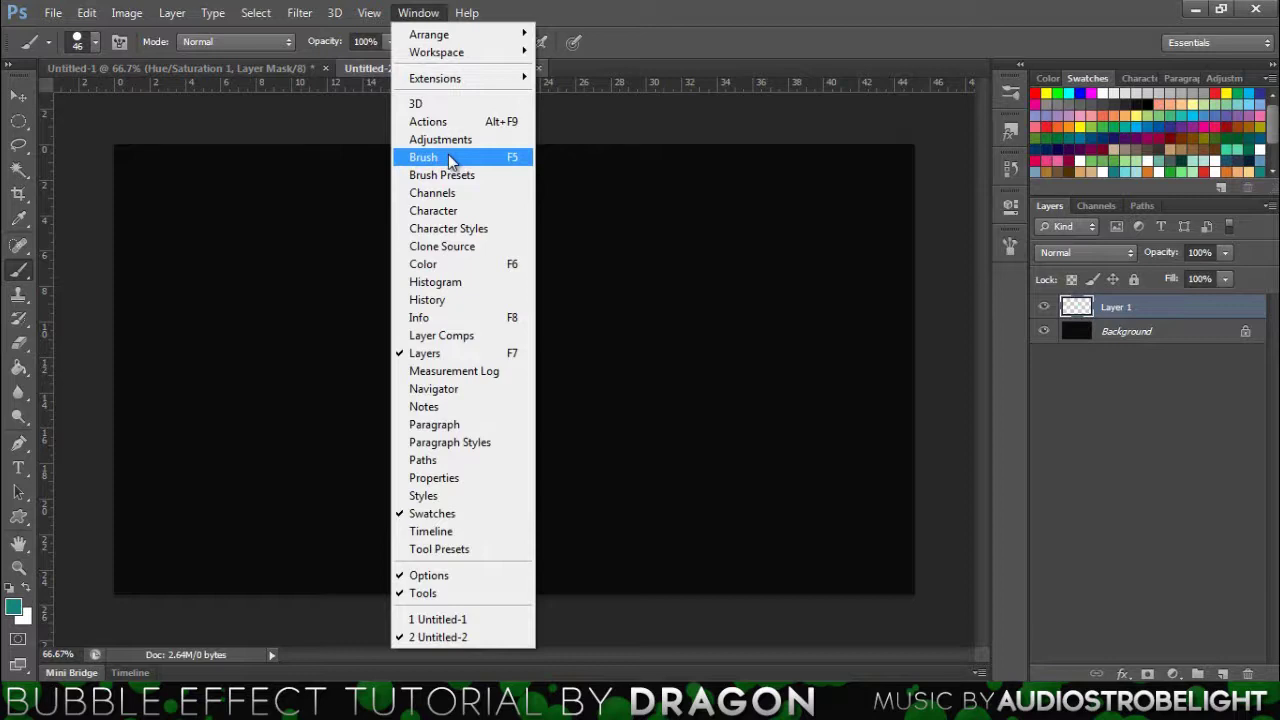
Enable Shape Dynamics and Scattering with 1000% scatter and some count jitter on the brush
click(1008, 243)
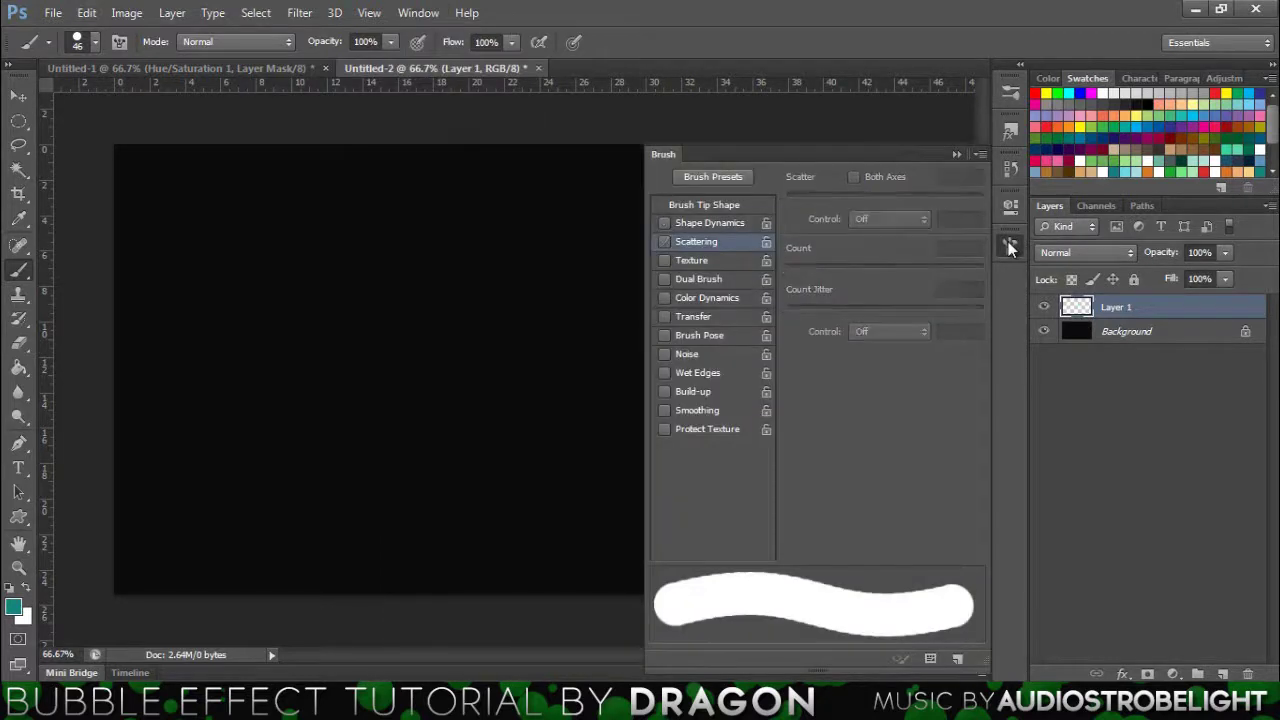
click(689, 227)
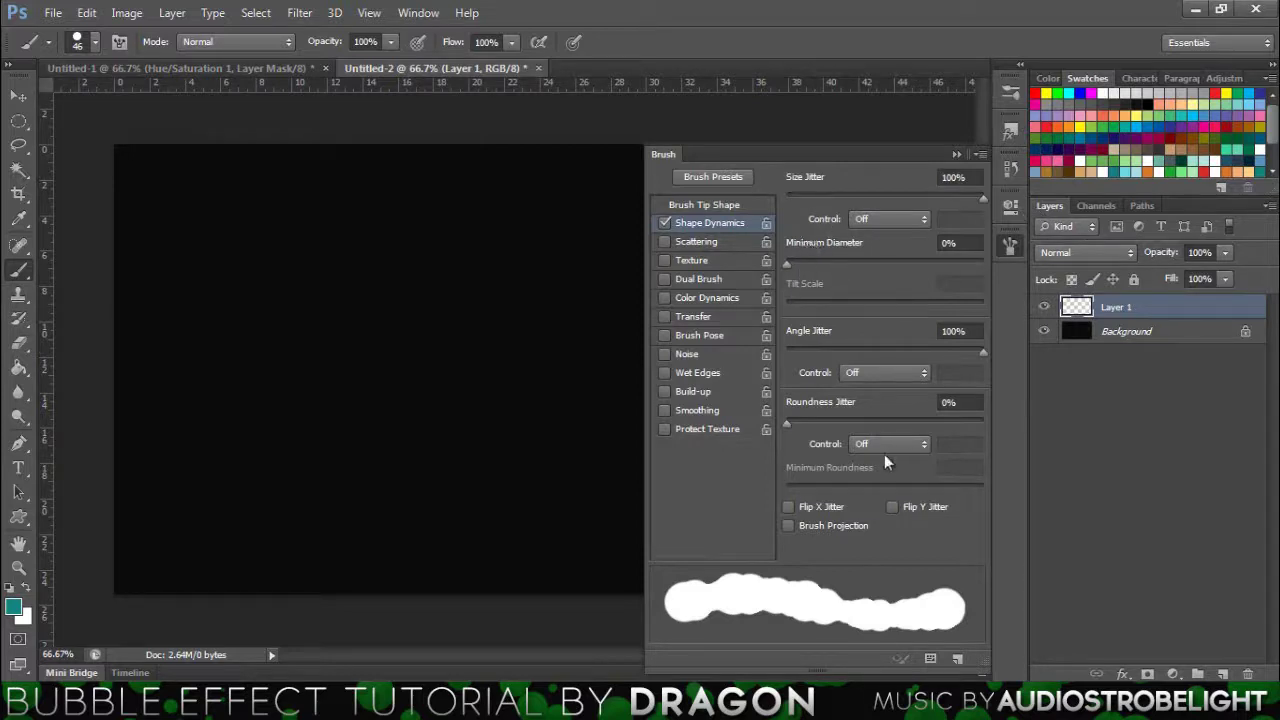
click(664, 241)
click(698, 241)
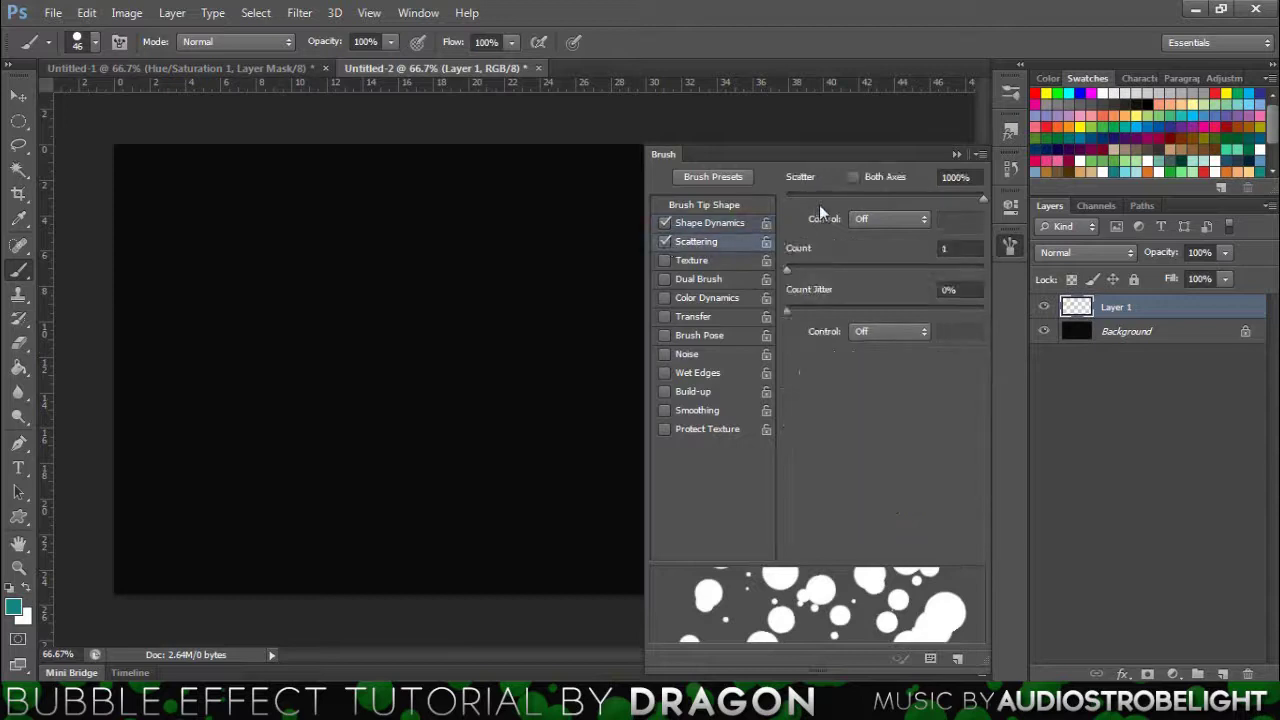
mouse_move(937, 197)
mouse_down()
mouse_move(830, 198)
mouse_move(1017, 205)
mouse_up()
drag(818, 269, 701, 269)
mouse_move(786, 309)
mouse_down()
mouse_move(803, 311)
mouse_move(751, 313)
mouse_up()
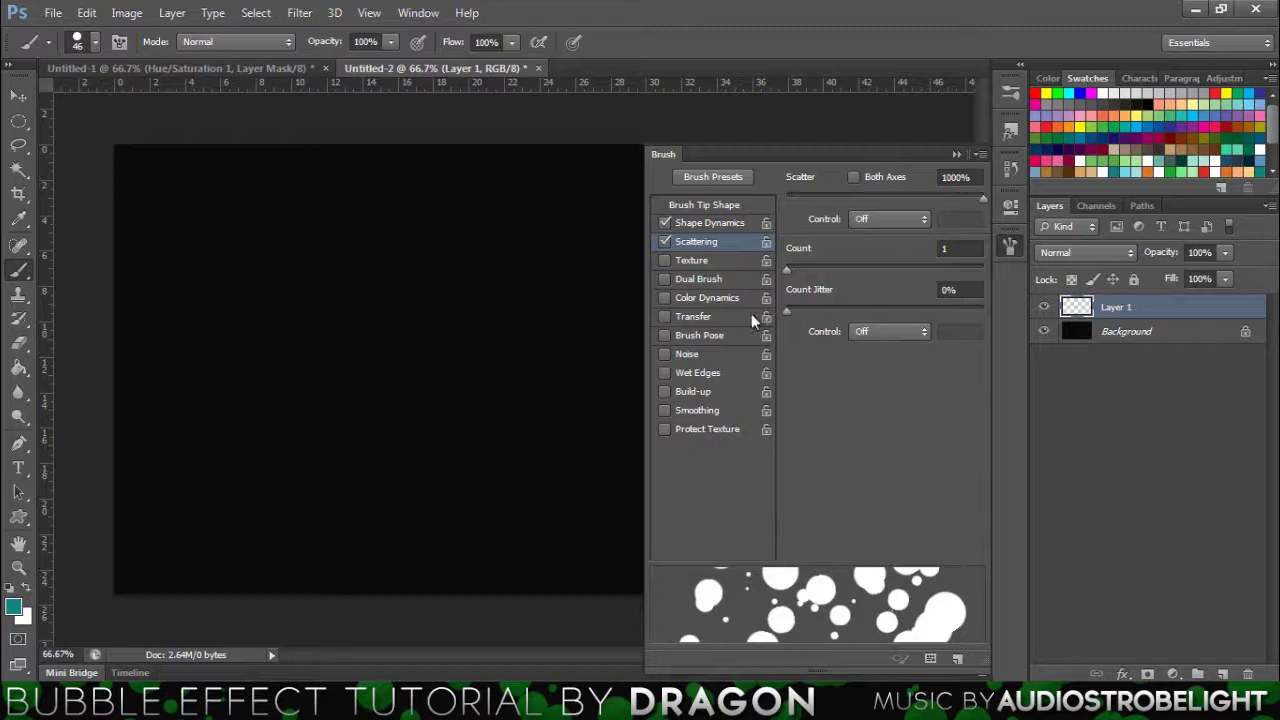
click(1011, 246)
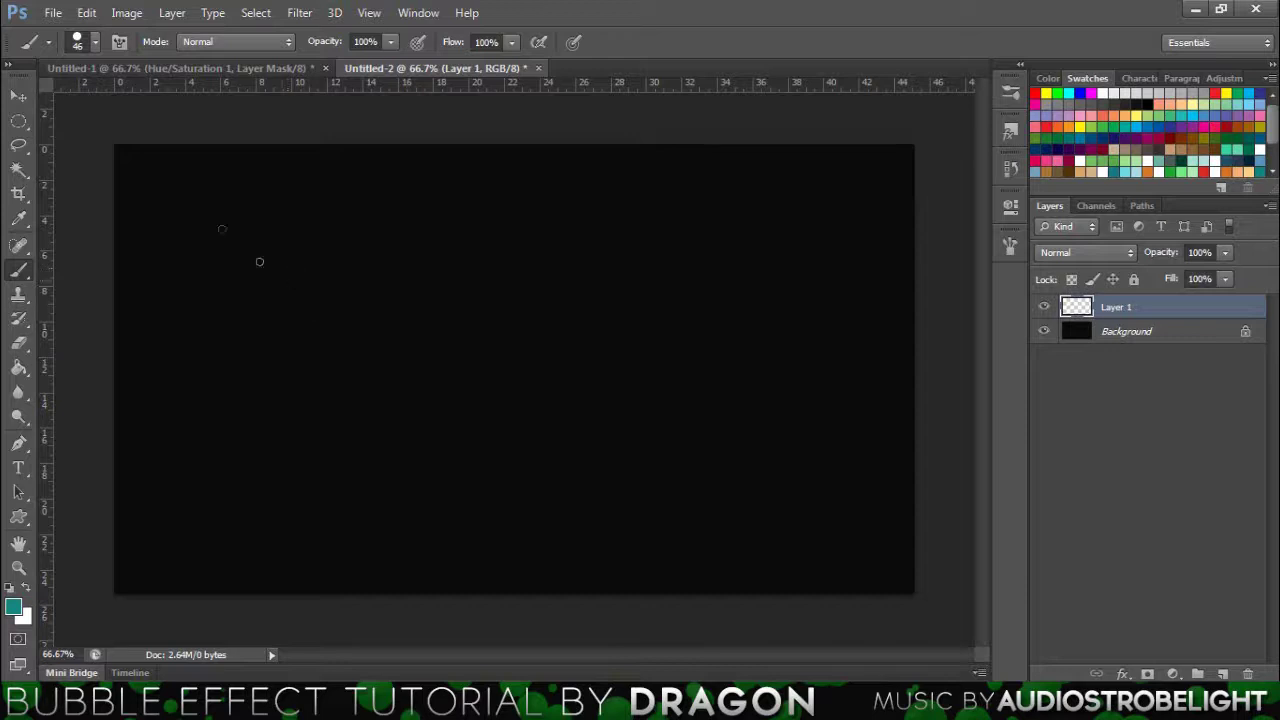
Paint scattered teal bubble strokes across the canvas centre, redoing strokes until the cluster looks right
mouse_move(307, 302)
mouse_down()
mouse_move(526, 394)
mouse_move(616, 412)
mouse_move(670, 385)
mouse_up()
key(ctrl+z)
mouse_move(691, 297)
mouse_down()
mouse_move(537, 368)
mouse_move(420, 360)
mouse_up()
key(ctrl+z)
mouse_move(414, 420)
mouse_down()
mouse_move(623, 337)
mouse_move(718, 405)
mouse_move(391, 354)
mouse_move(397, 380)
mouse_move(700, 357)
mouse_up()
key(ctrl+z)
key(ctrl+z)
key(ctrl+z)
mouse_move(703, 309)
mouse_down()
mouse_move(503, 380)
mouse_move(406, 391)
mouse_up()
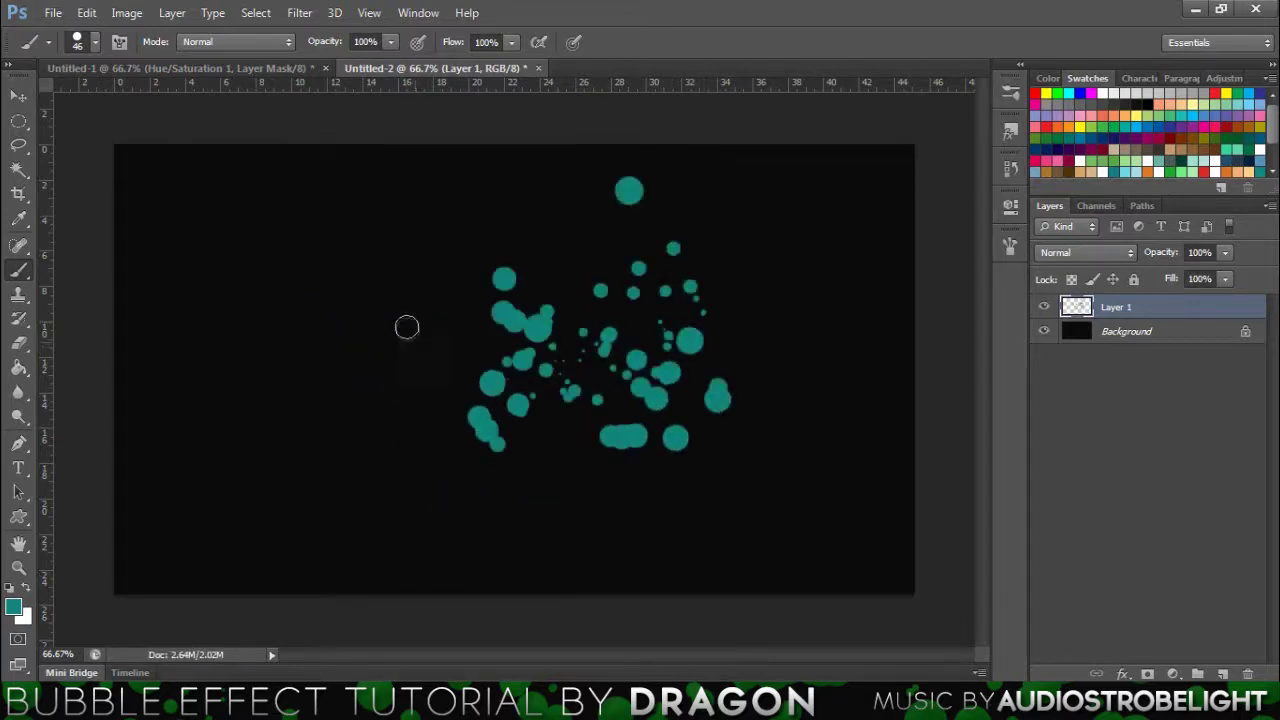
mouse_move(409, 329)
mouse_down()
mouse_move(393, 374)
mouse_move(418, 437)
mouse_up()
key(ctrl+z)
key(ctrl+z)
drag(469, 354, 356, 369)
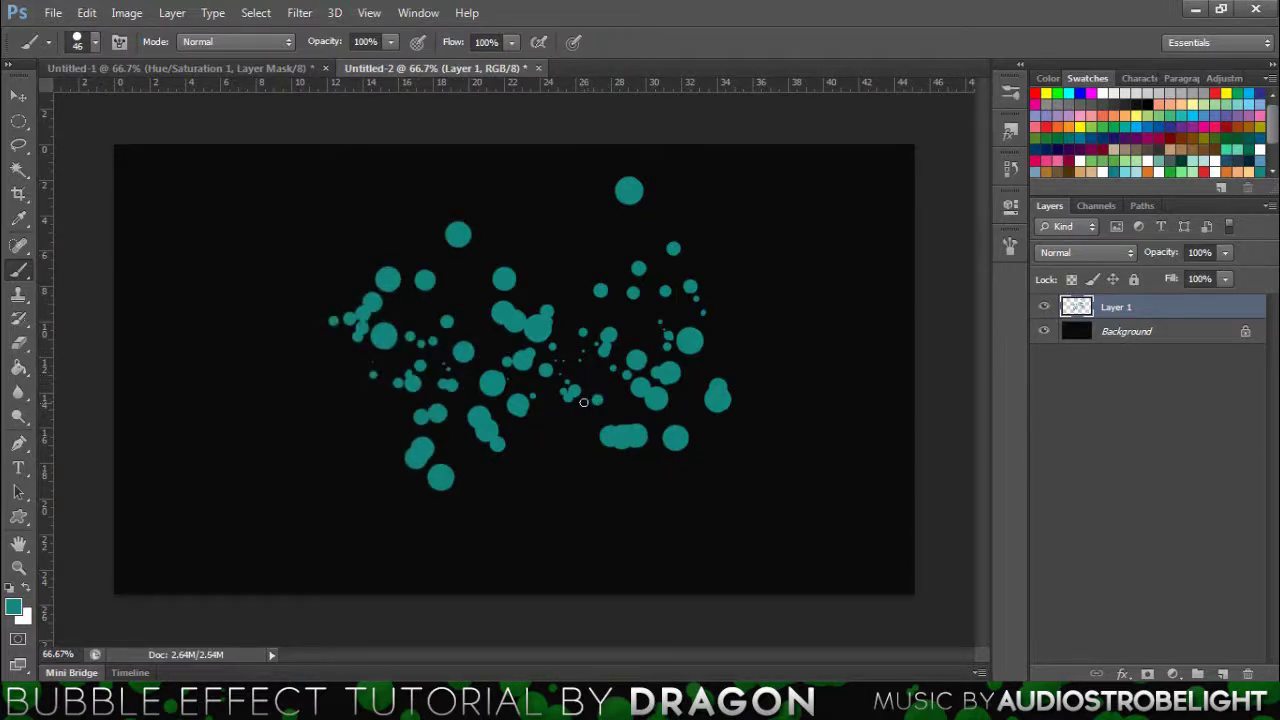
Centre the bubble layer horizontally and vertically on the canvas
key(v)
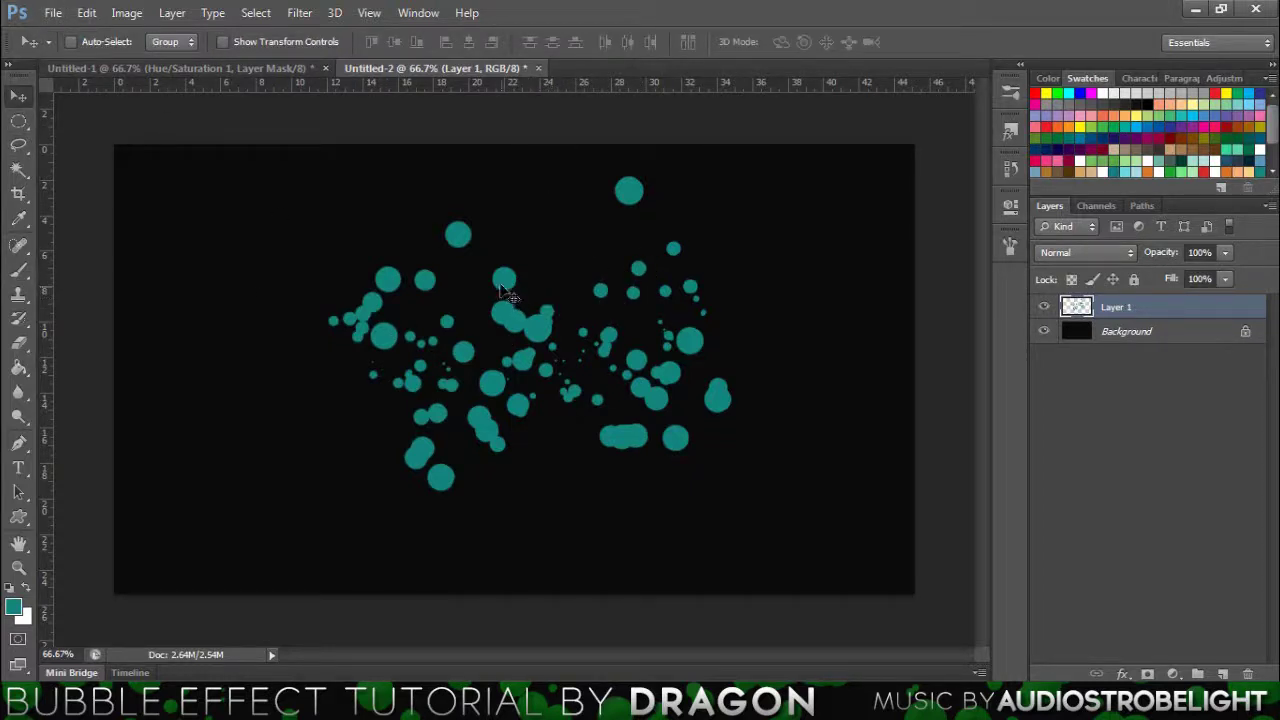
key(ctrl+a)
click(470, 40)
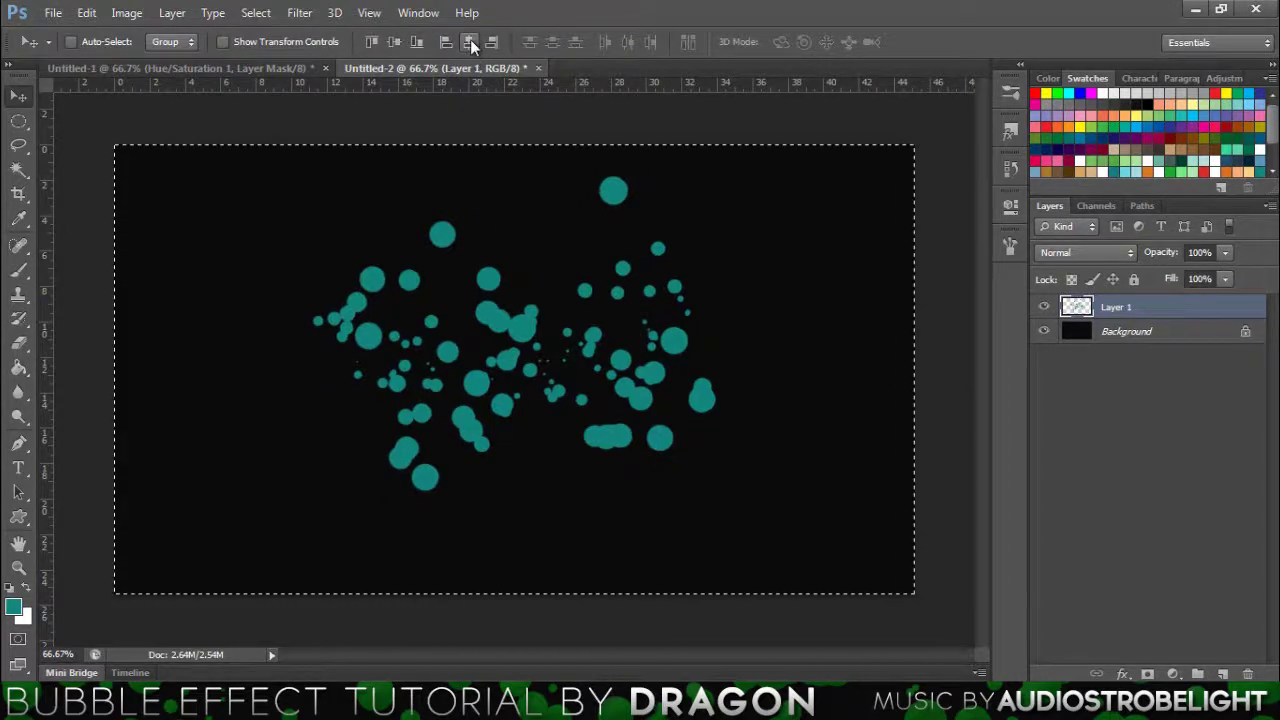
click(394, 42)
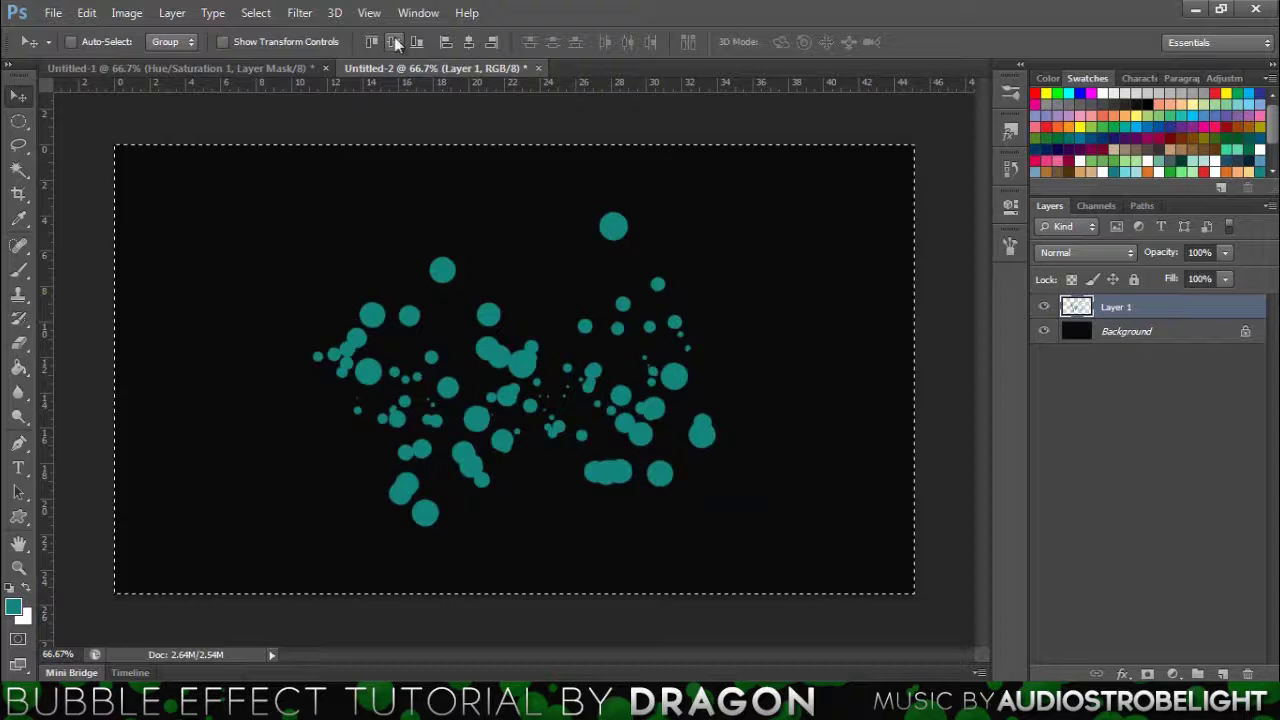
key(ctrl+d)
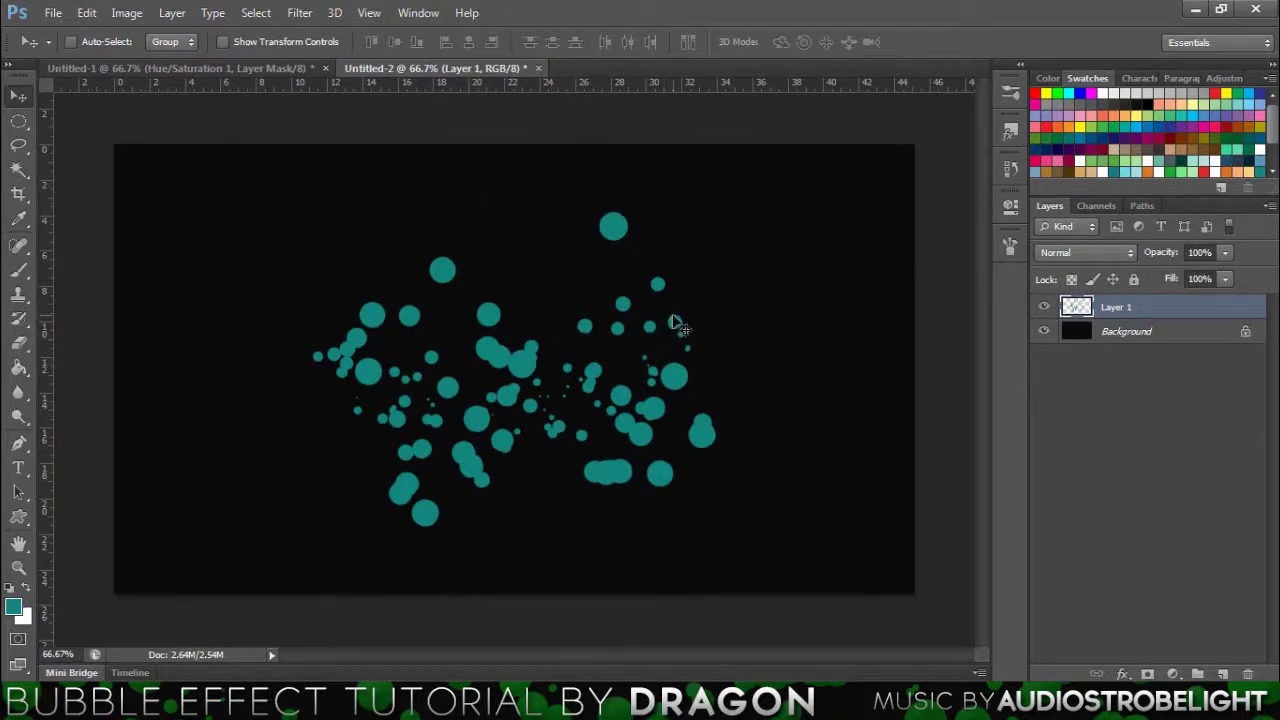
Shrink the bubble cluster slightly and rotate it about 10 degrees clockwise
key(ctrl+t)
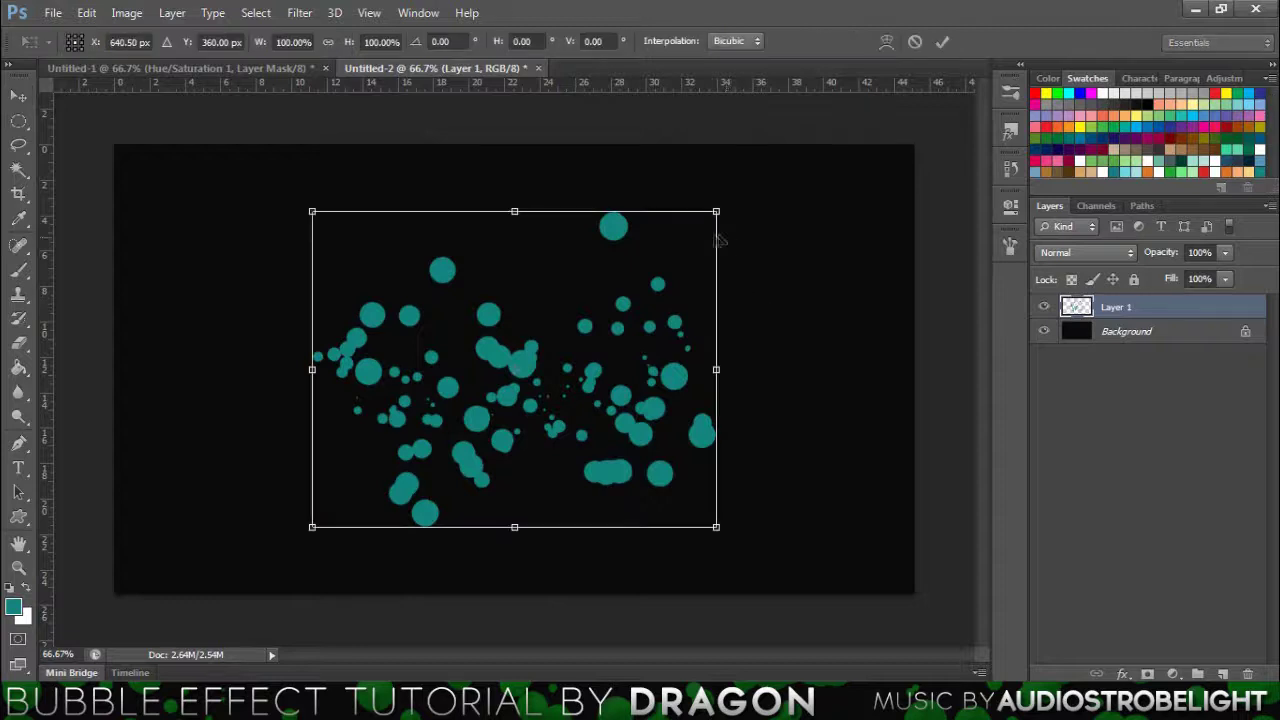
drag(716, 211, 697, 232)
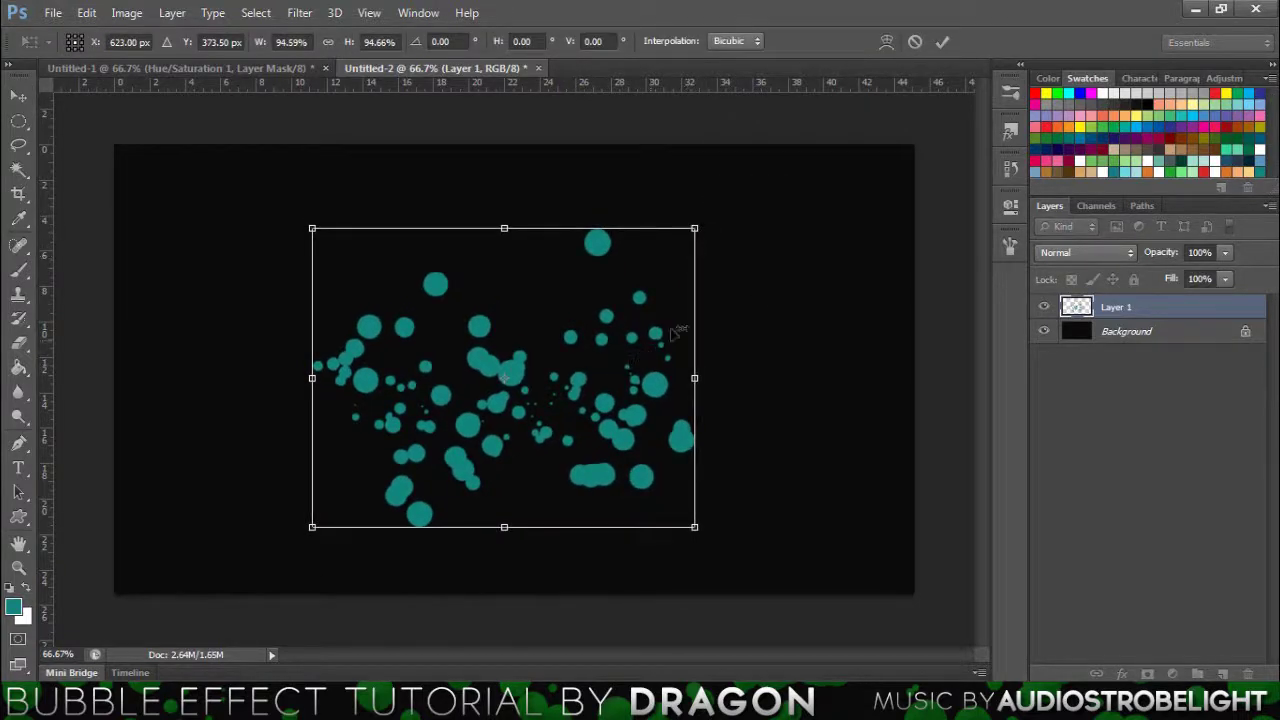
drag(721, 336, 729, 375)
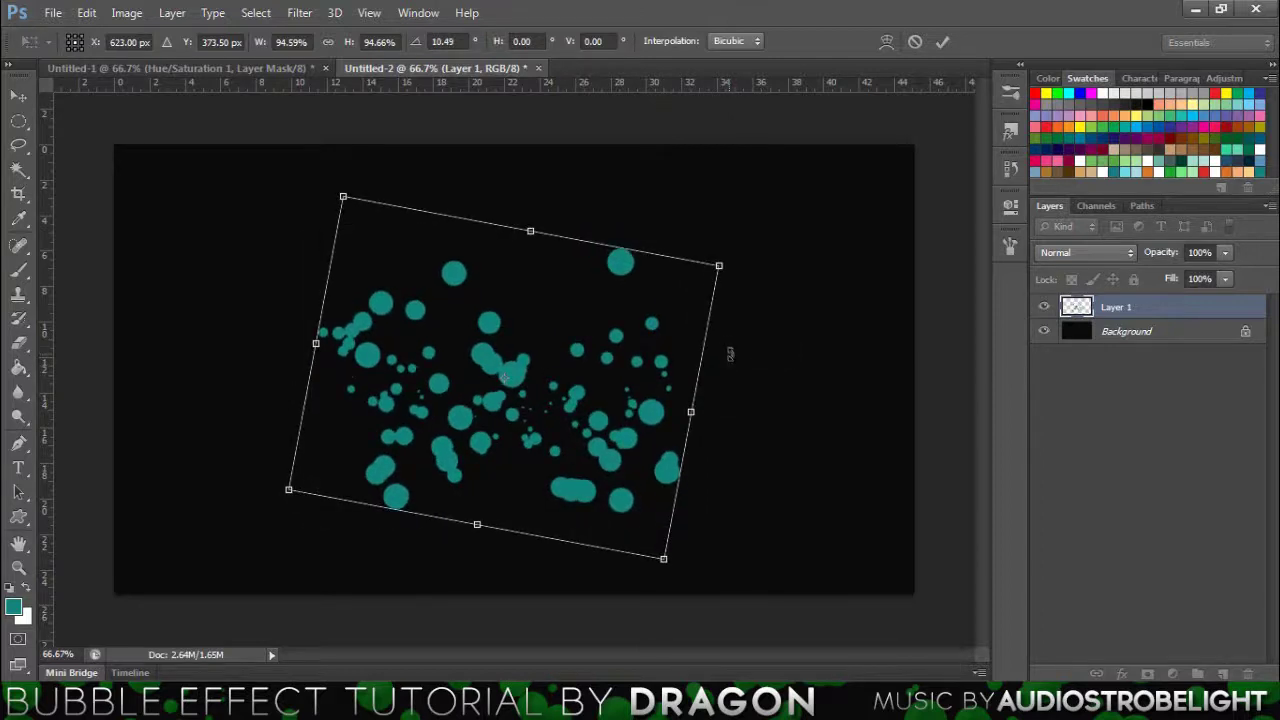
key(Return)
Recentre the transformed cluster on the canvas and return to the finished Untitled-1 document
key(ctrl+a)
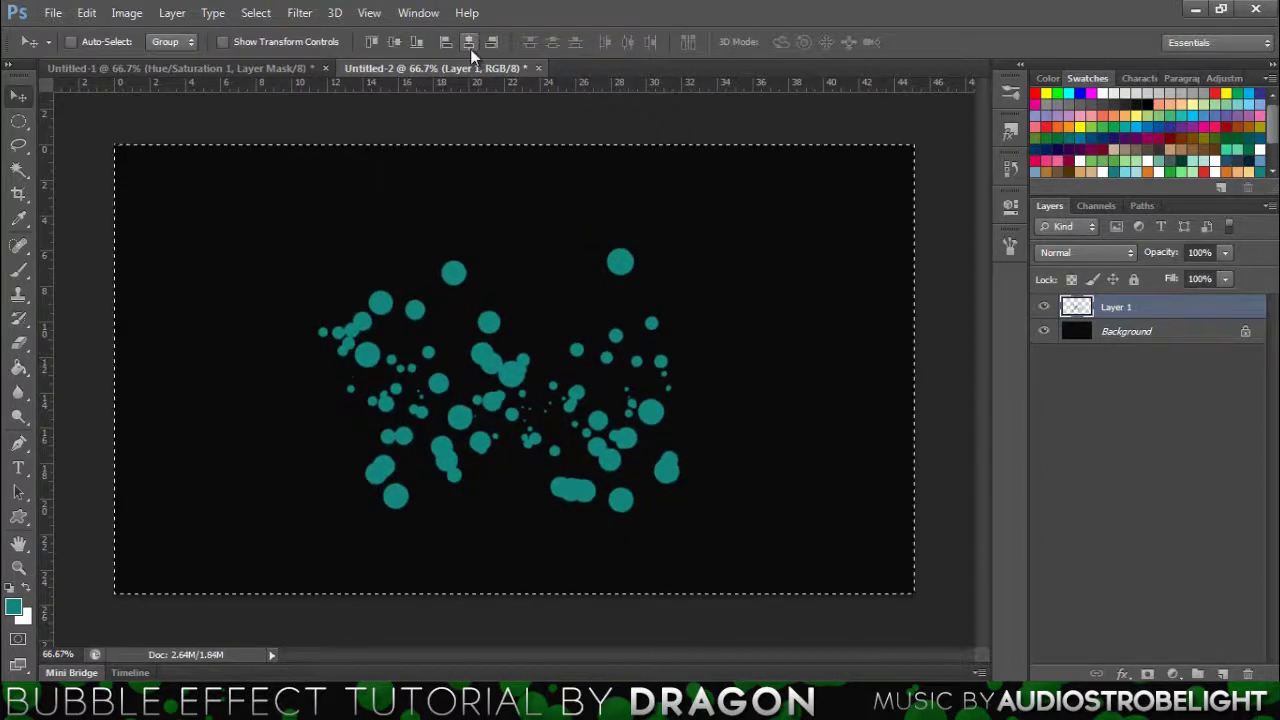
click(469, 44)
click(395, 42)
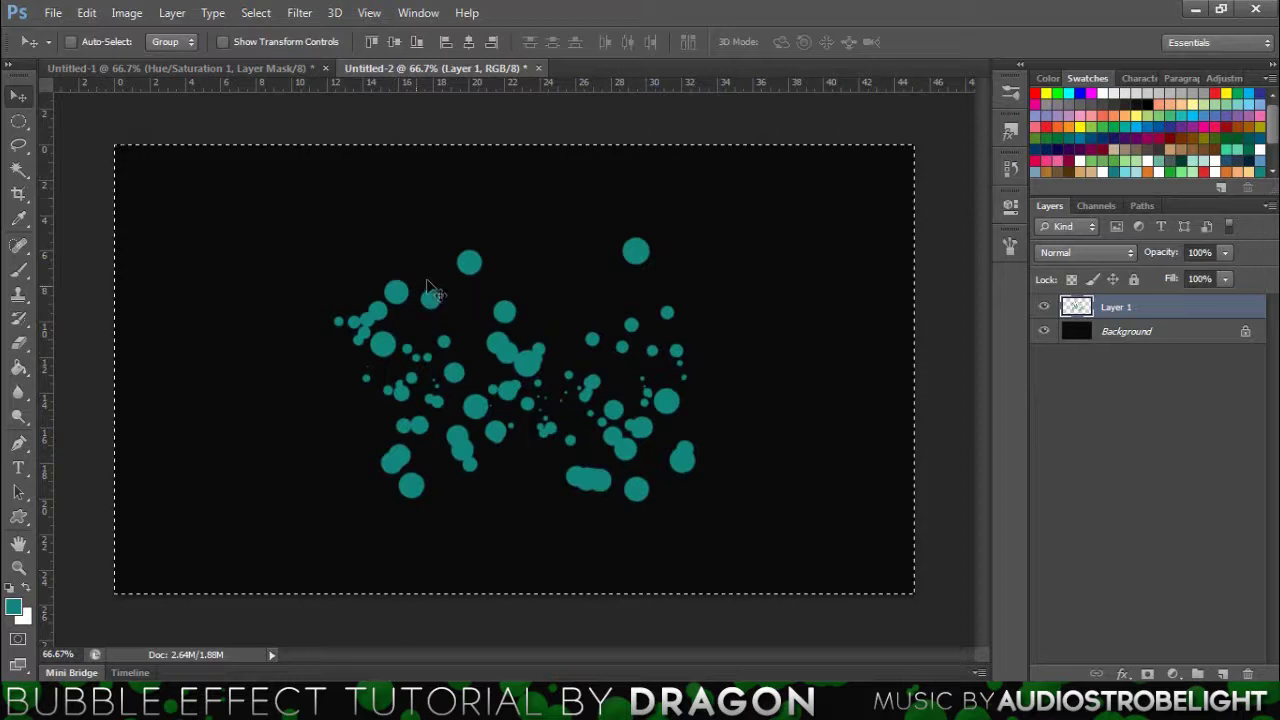
key(ctrl+d)
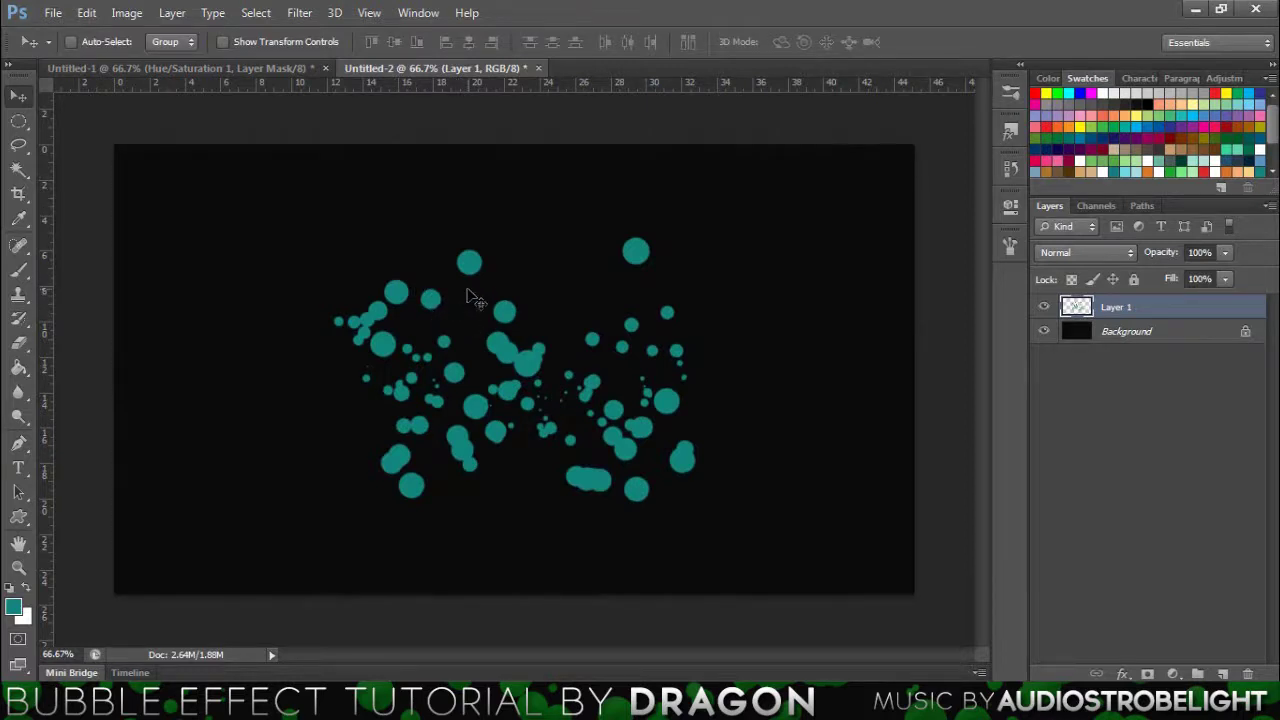
key(ctrl+plus)
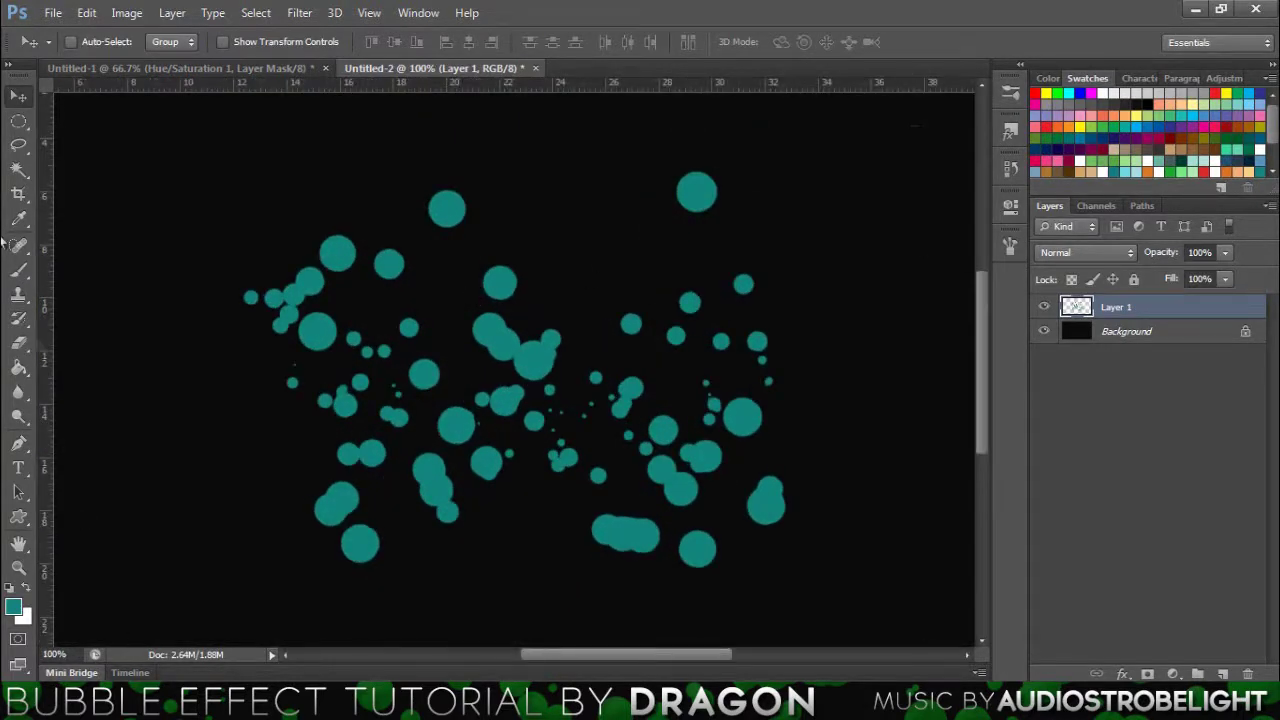
click(191, 70)
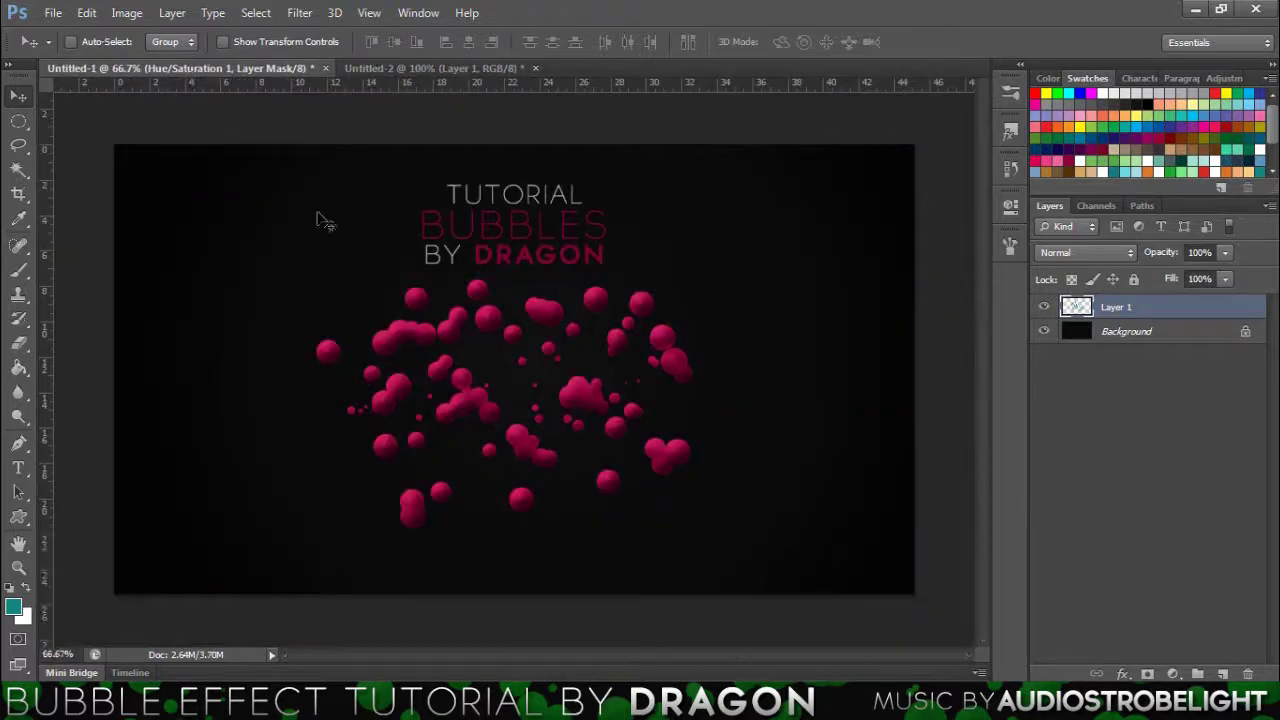
click(431, 68)
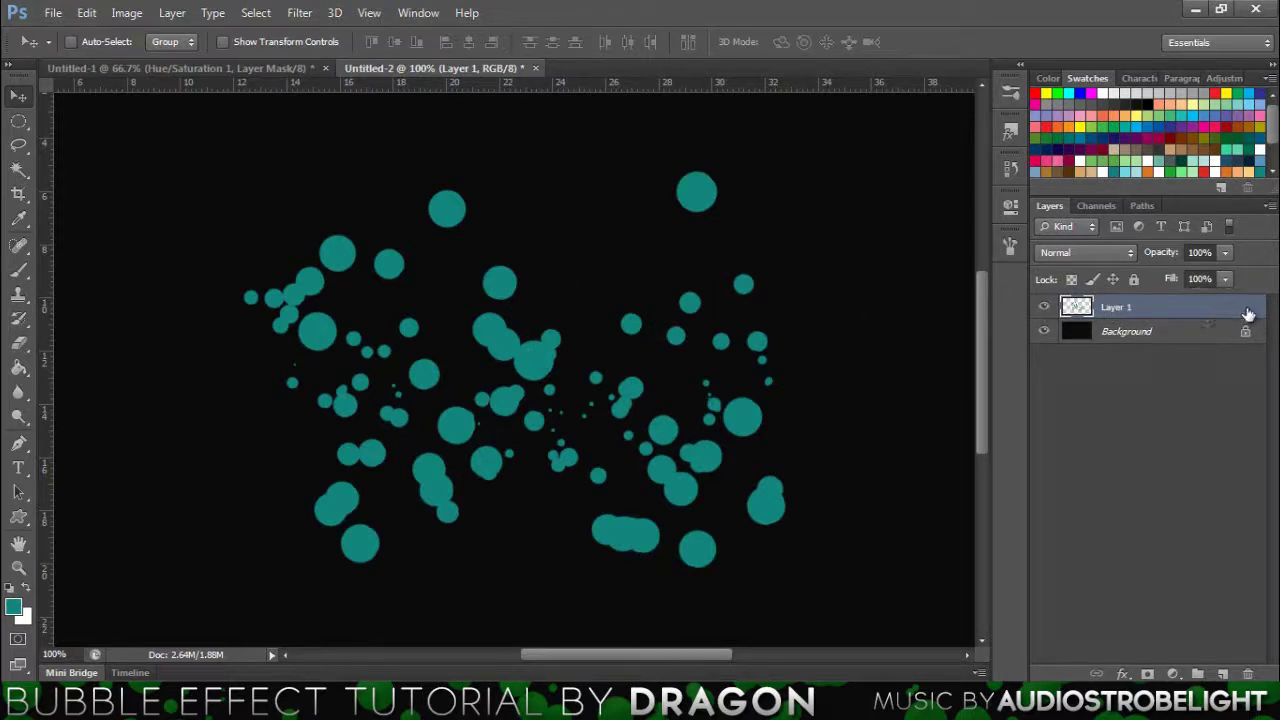
Add Bevel & Emboss to Layer 1 with an Inner Bevel size of 21 px
double_click(1249, 313)
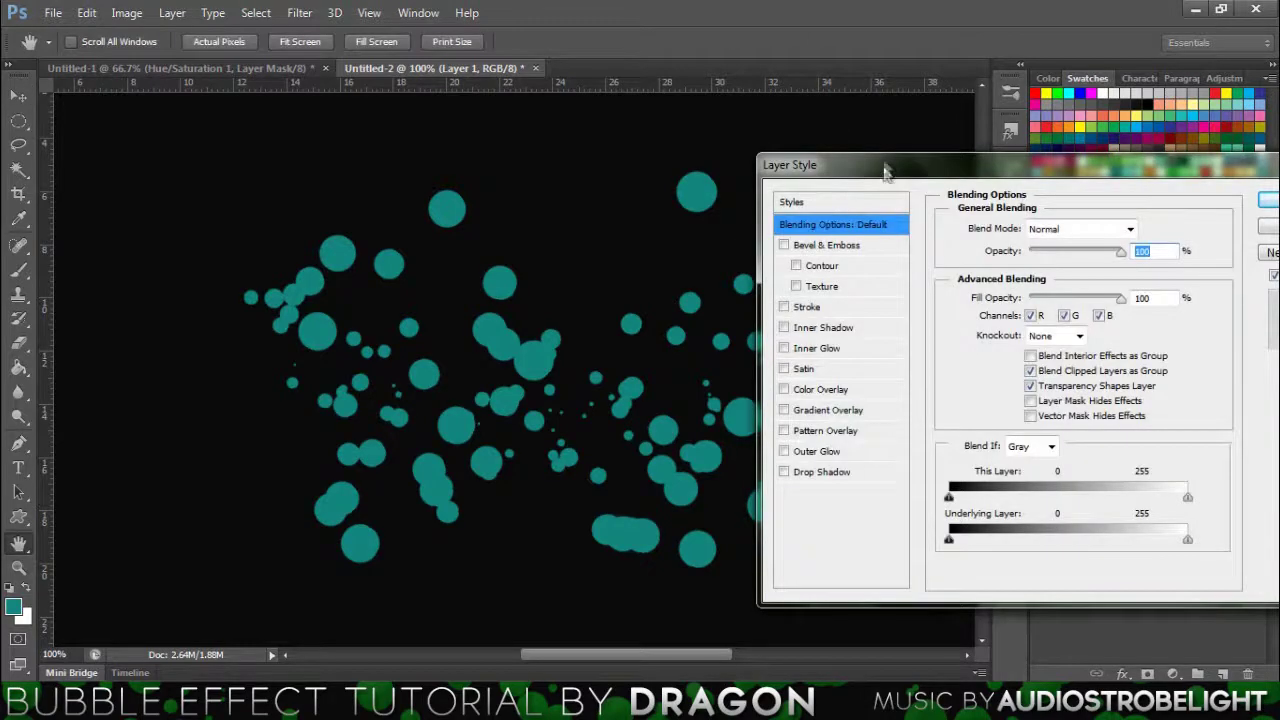
drag(886, 166, 1060, 277)
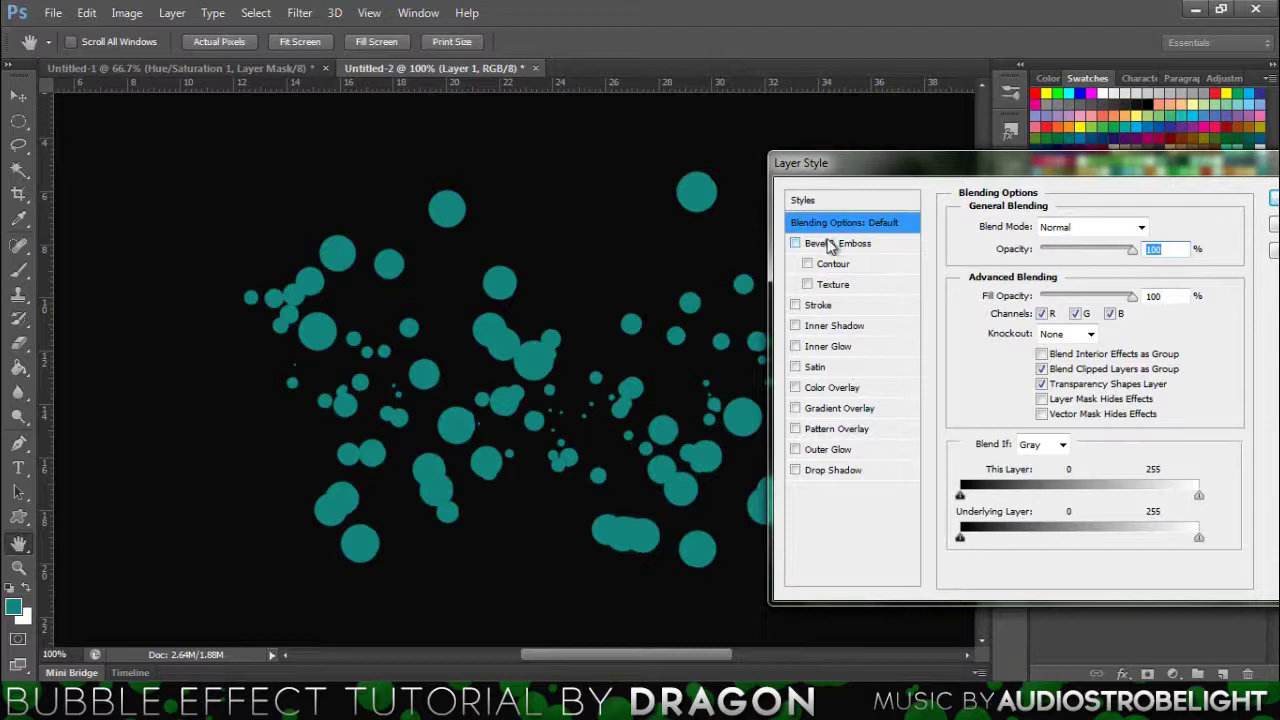
click(821, 246)
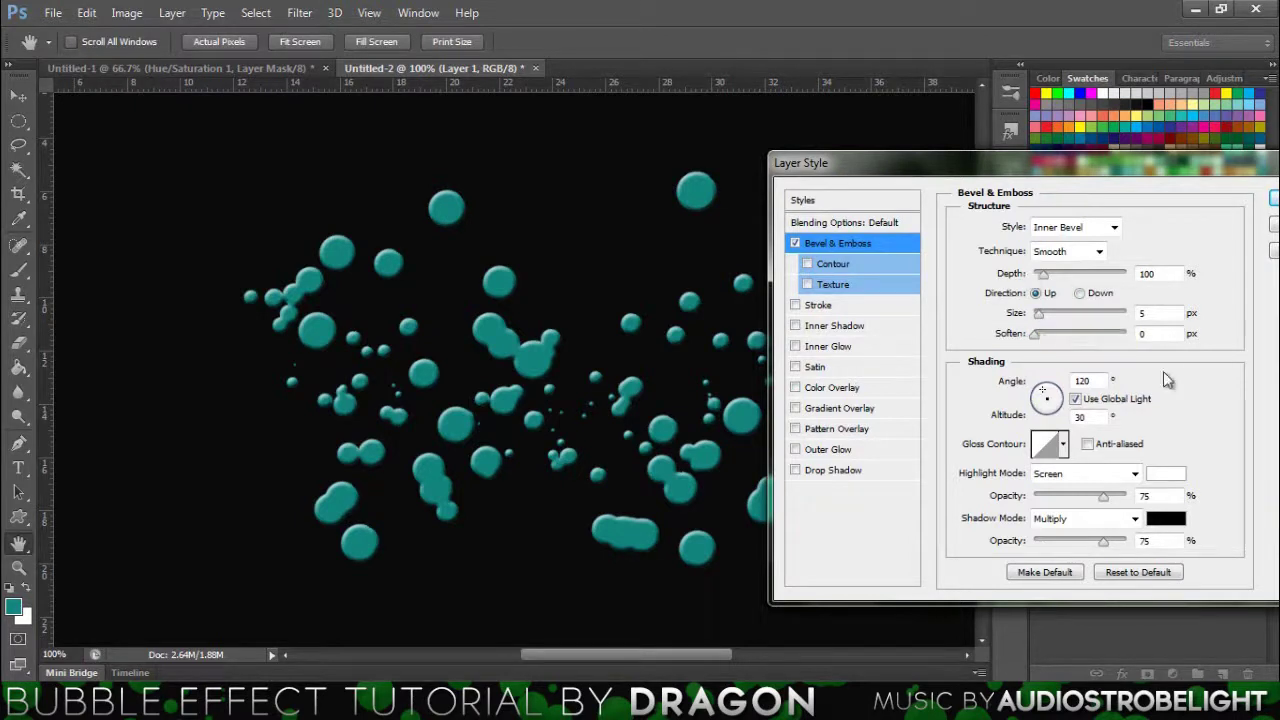
drag(1044, 318, 1049, 320)
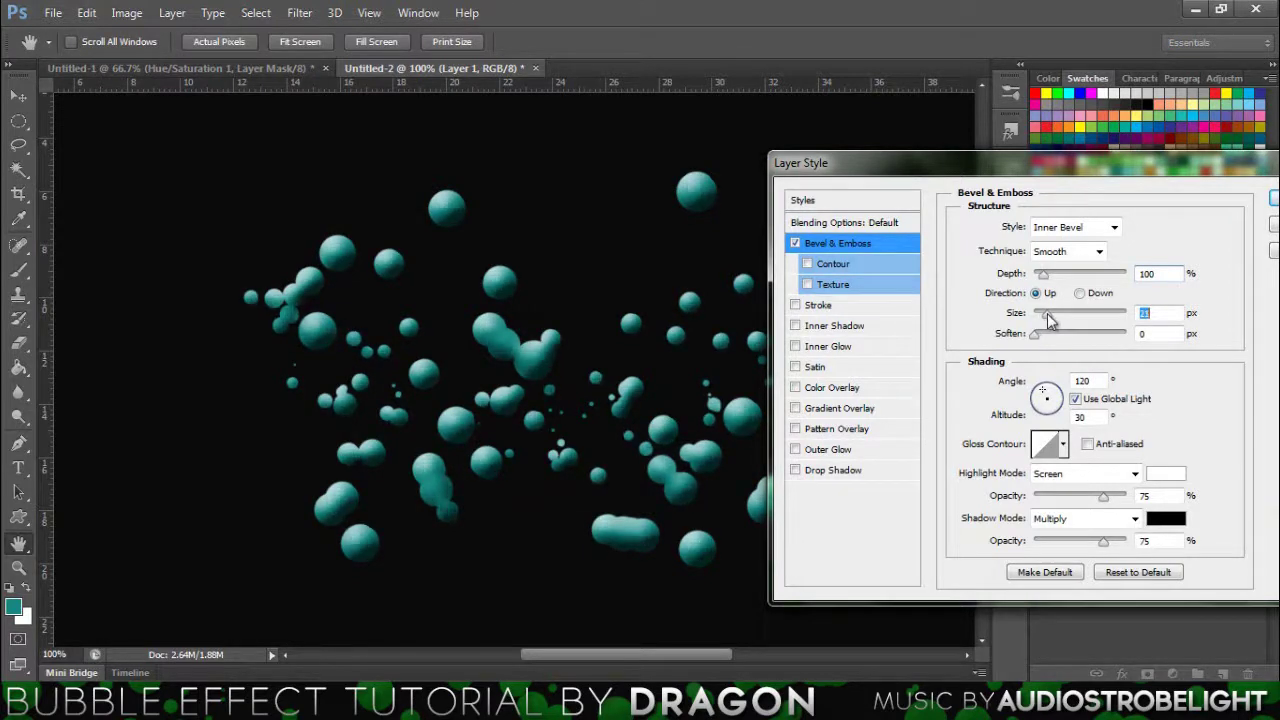
drag(1049, 320, 1042, 322)
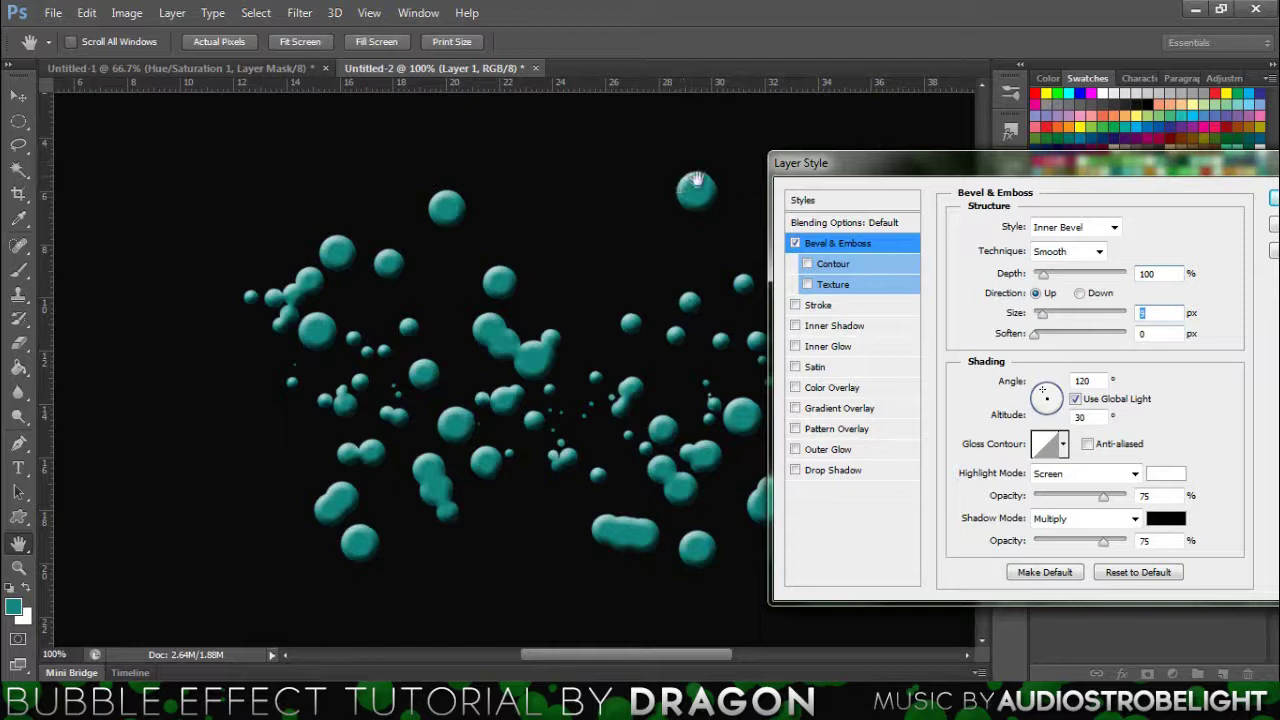
drag(1044, 318, 1040, 318)
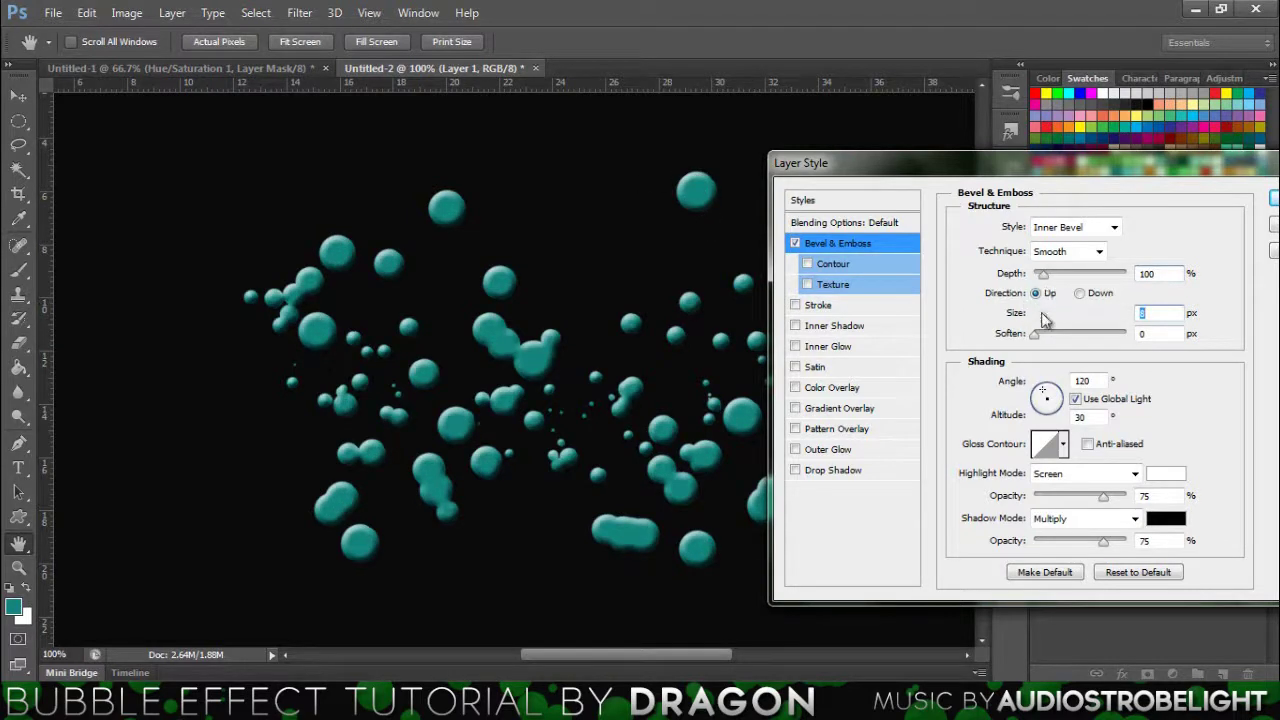
drag(1043, 318, 1049, 320)
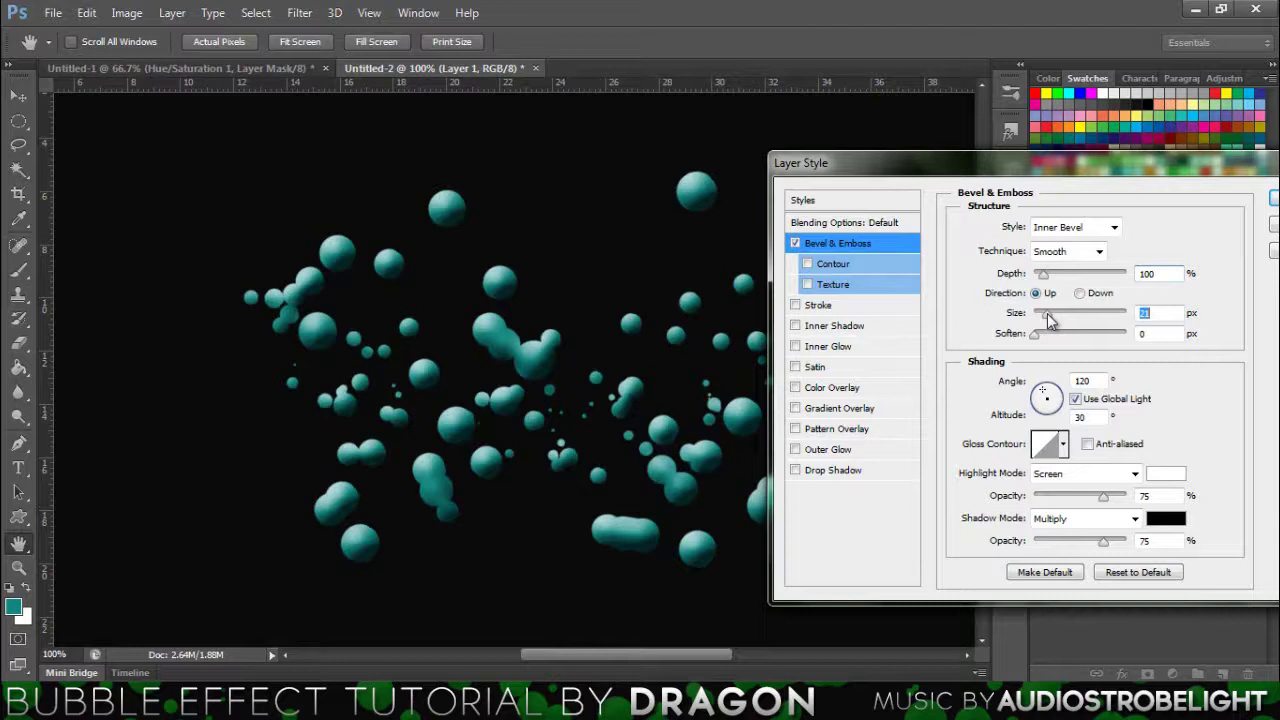
click(1176, 315)
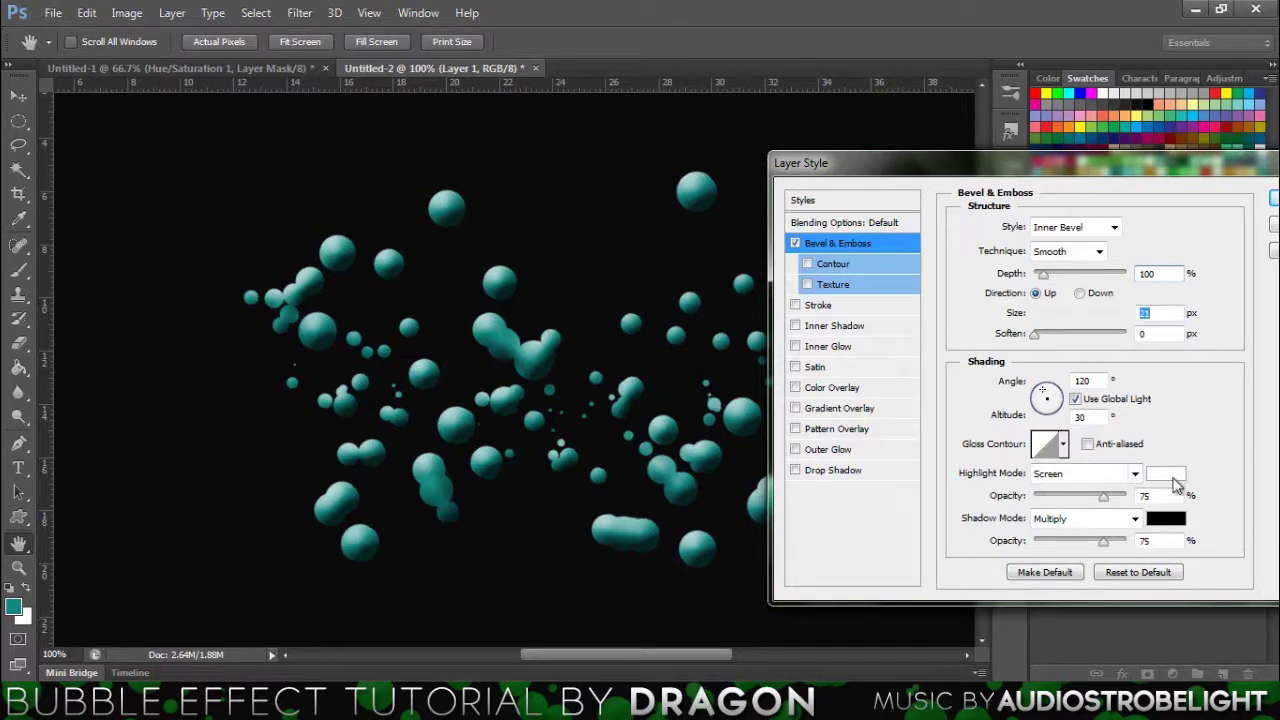
click(1172, 478)
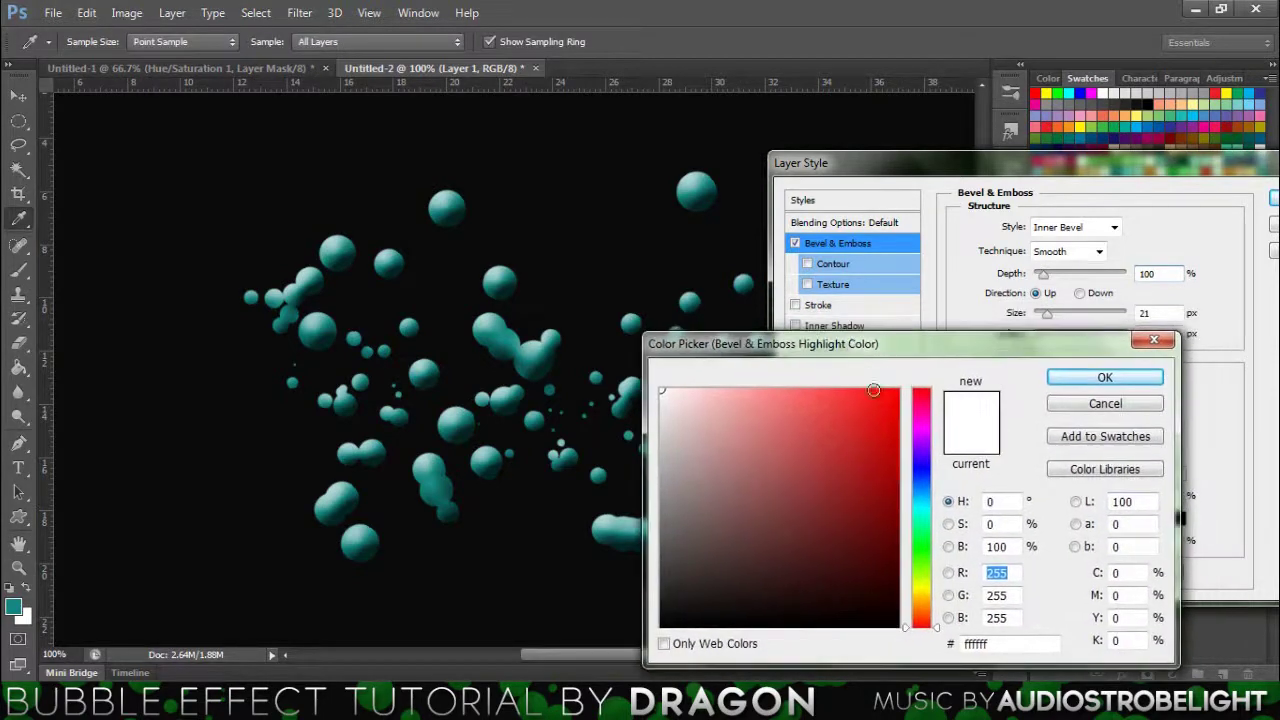
Set the bevel highlight colour to cyan 48f9ff
click(929, 507)
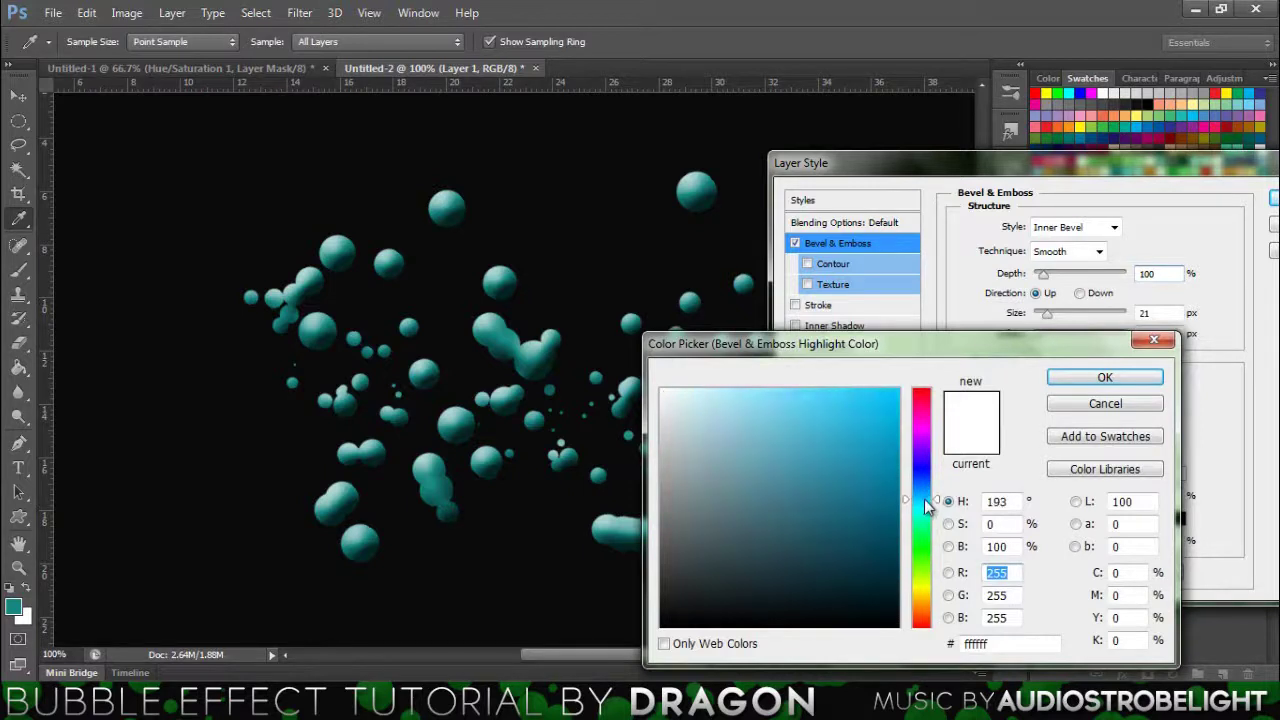
mouse_move(871, 460)
mouse_down()
mouse_move(941, 336)
mouse_move(873, 404)
mouse_move(825, 350)
mouse_move(794, 350)
mouse_move(835, 392)
mouse_up()
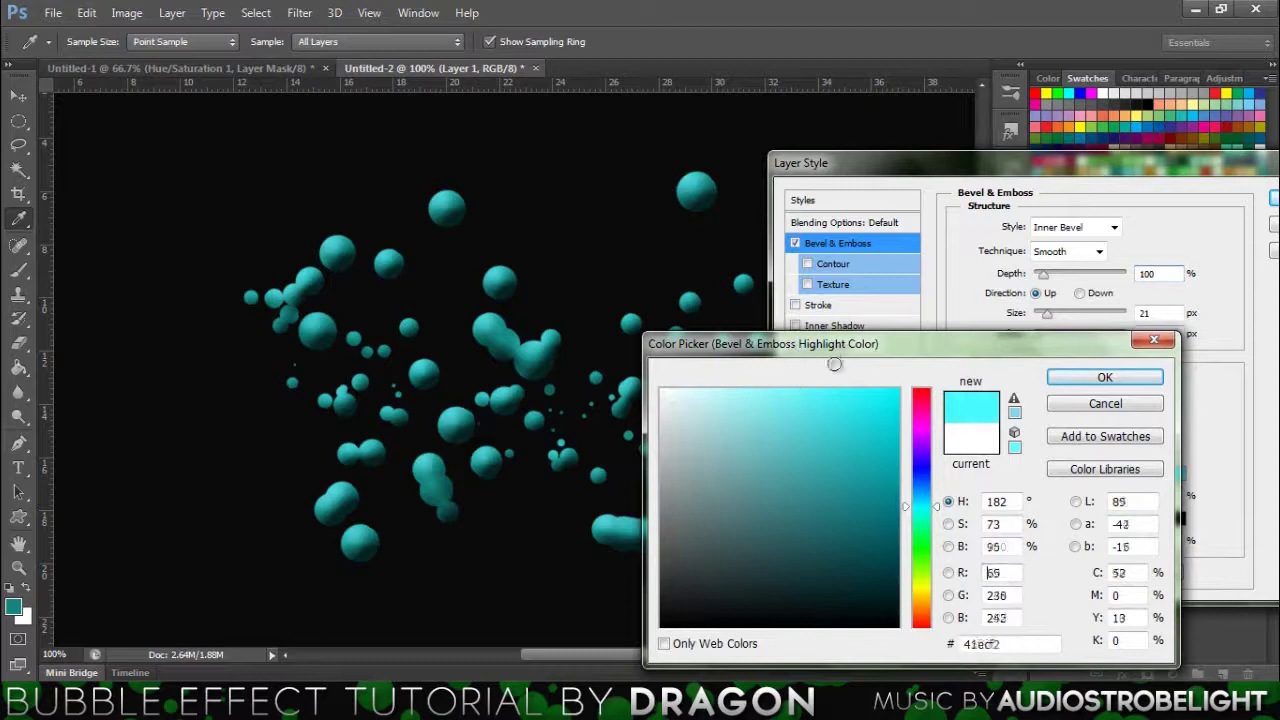
click(1148, 379)
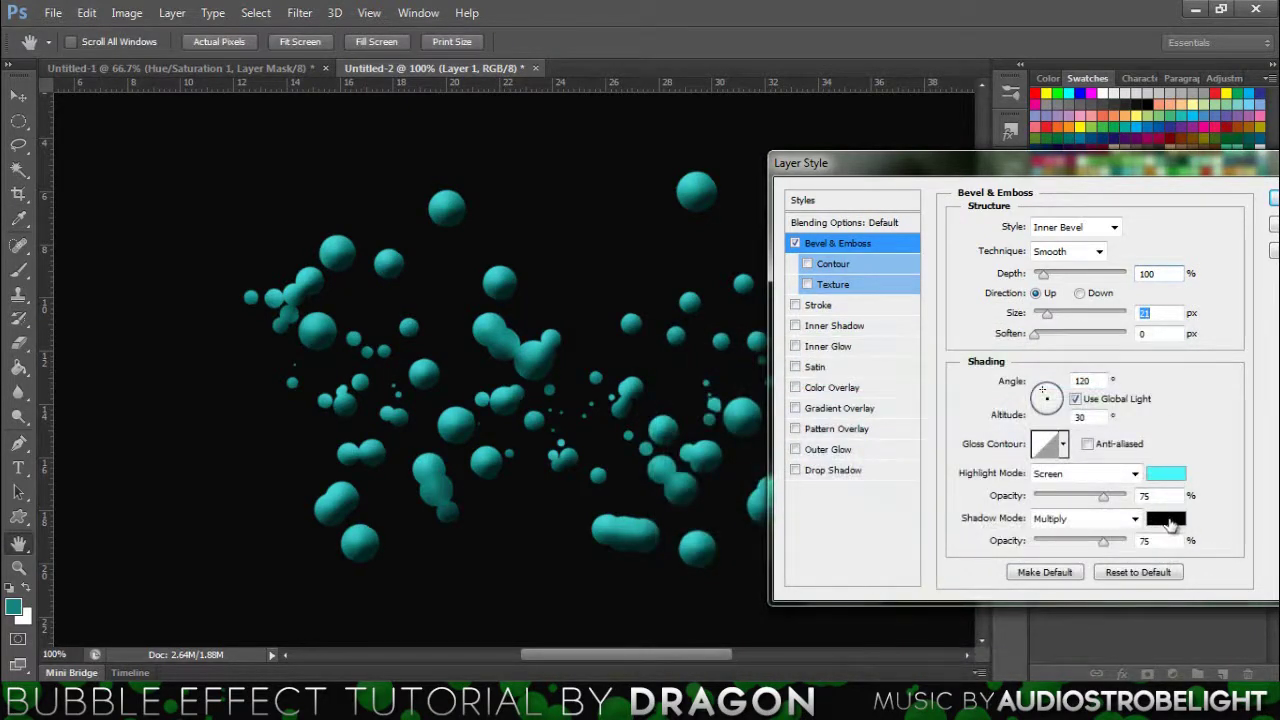
Set the bevel shadow colour to dark blue 00355a
click(1167, 520)
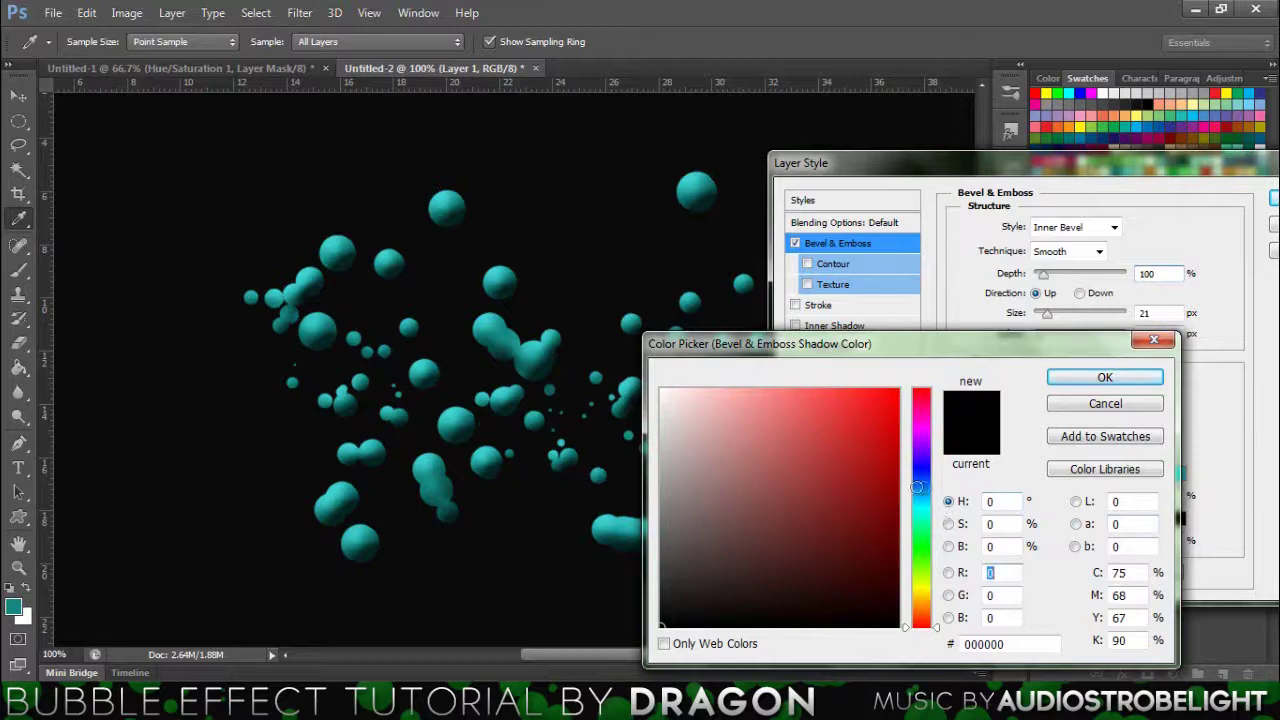
click(898, 489)
drag(920, 490, 921, 484)
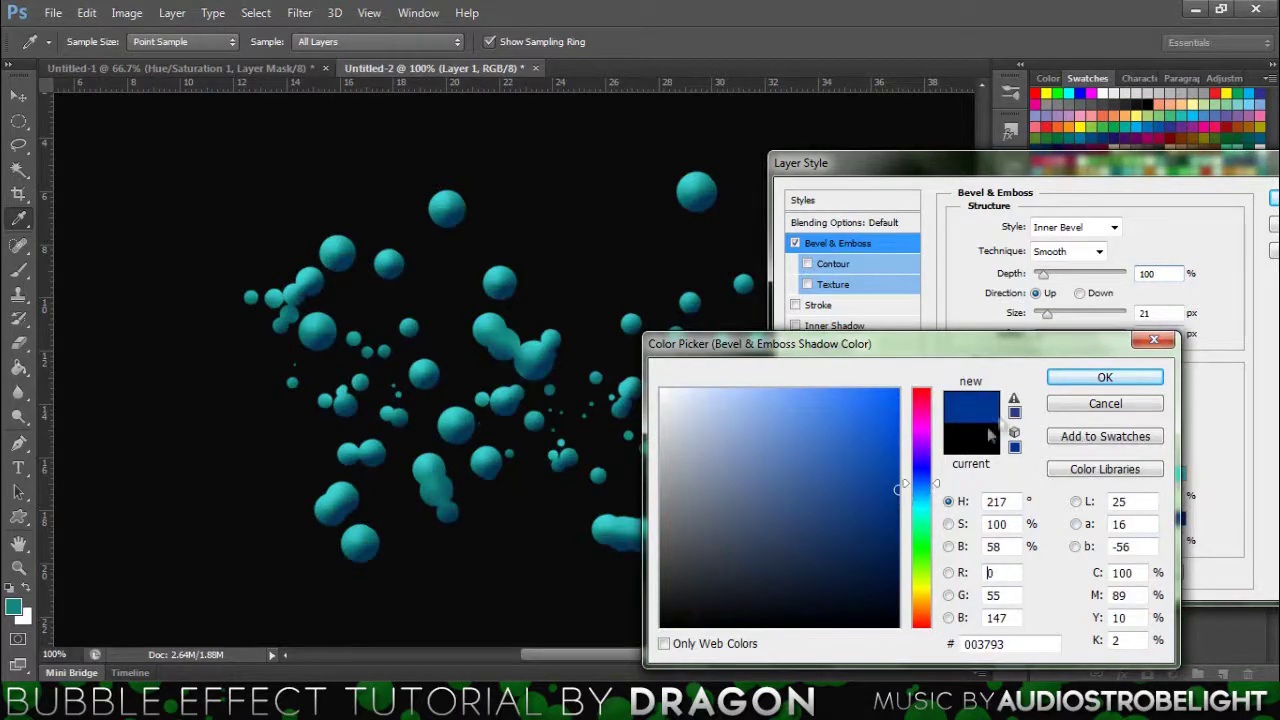
click(1068, 406)
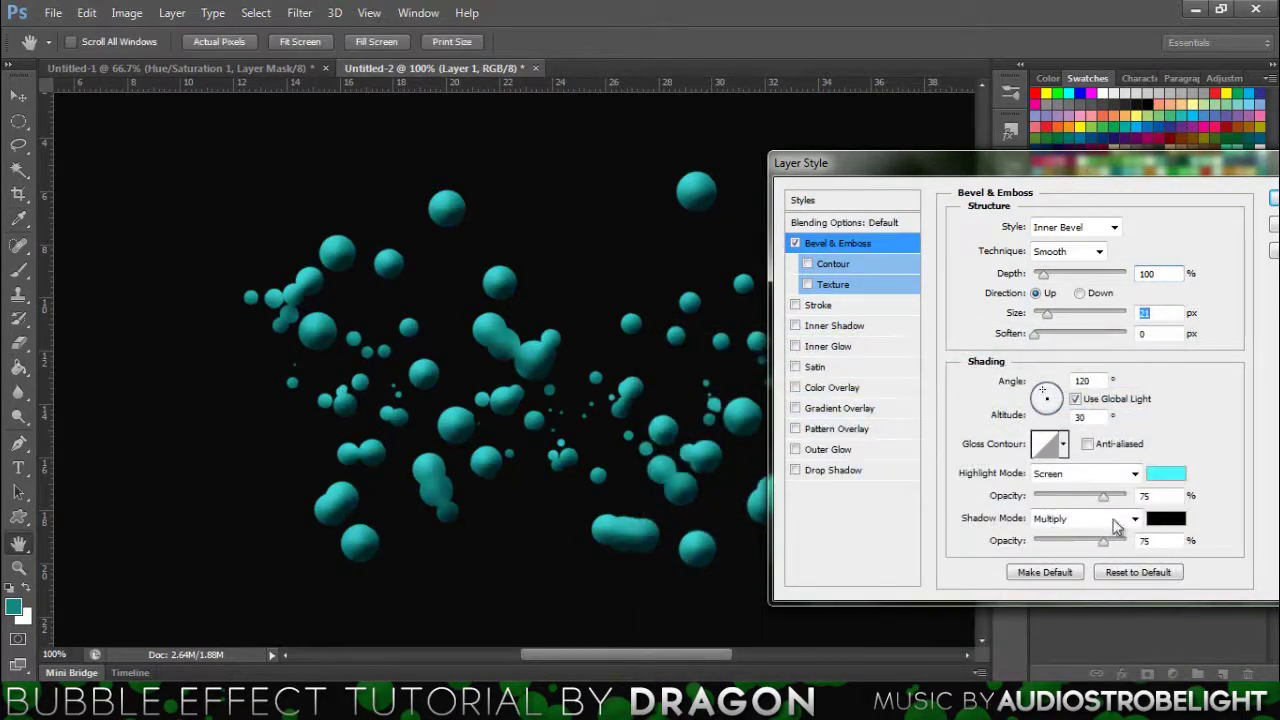
click(1166, 519)
mouse_move(845, 472)
mouse_down()
mouse_move(928, 463)
mouse_move(935, 500)
mouse_move(880, 530)
mouse_up()
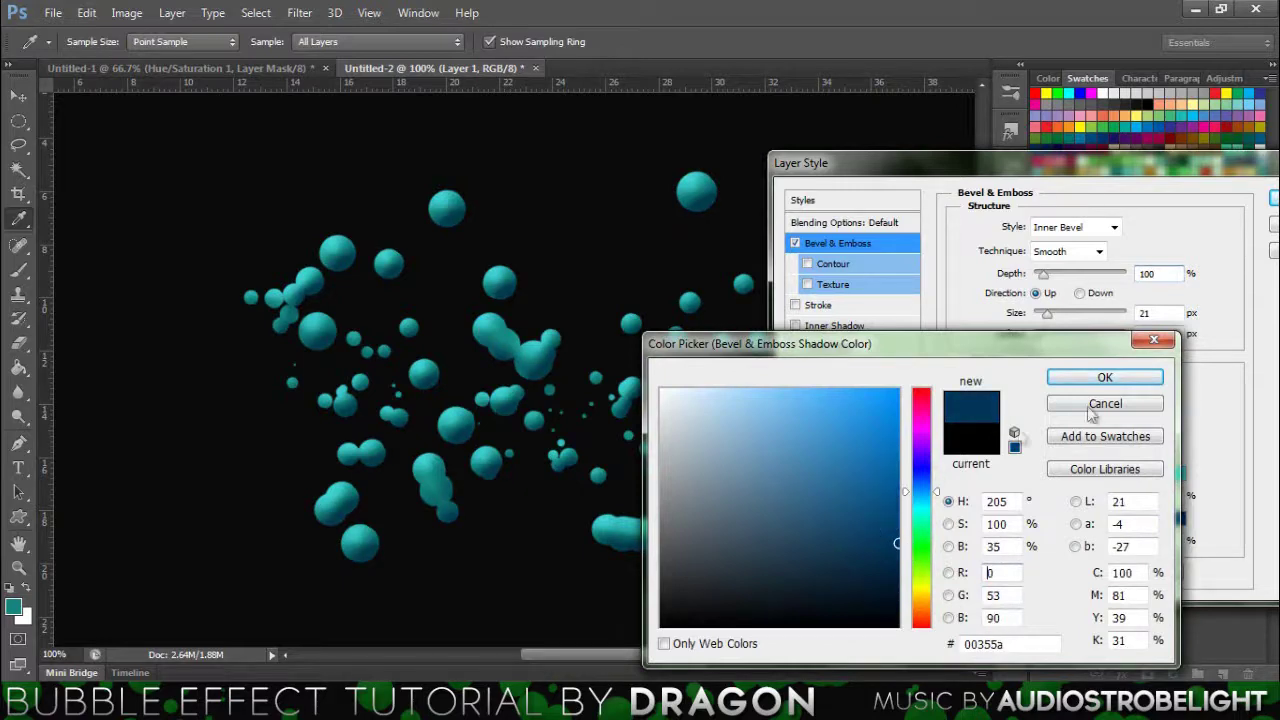
click(1143, 378)
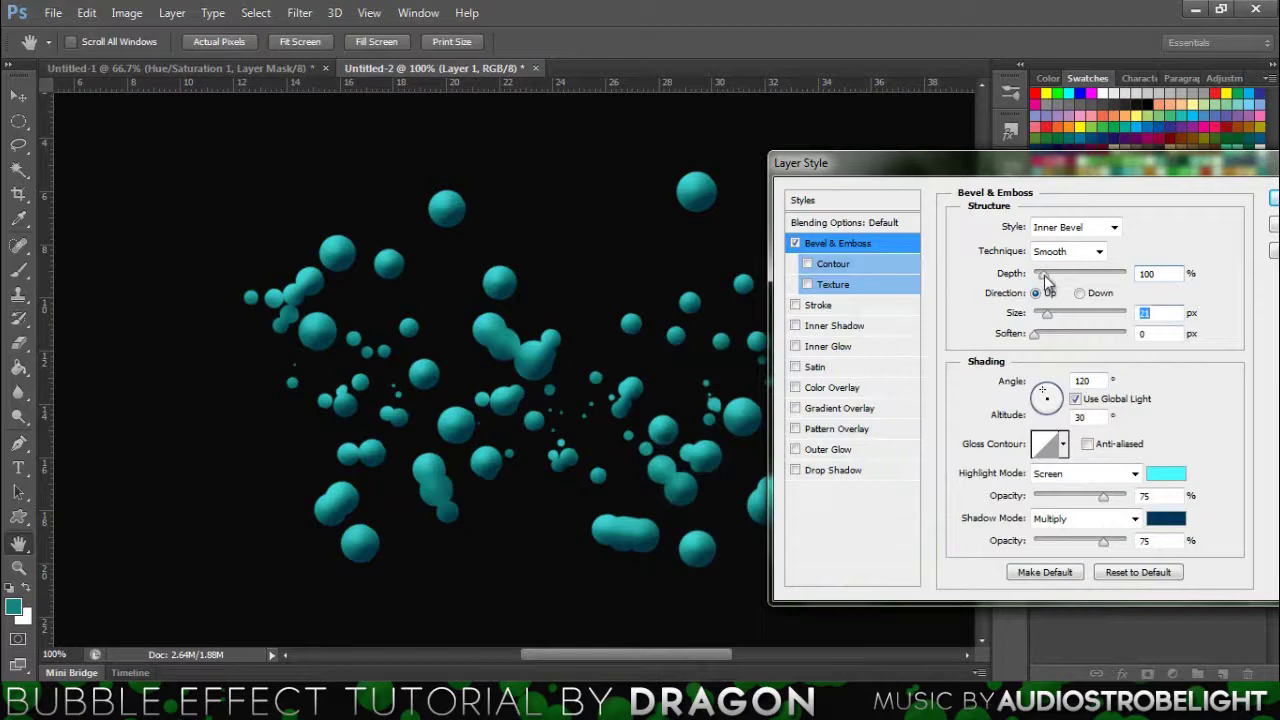
Set the bevel depth to 103%
drag(1043, 276, 1045, 290)
drag(1043, 283, 1047, 288)
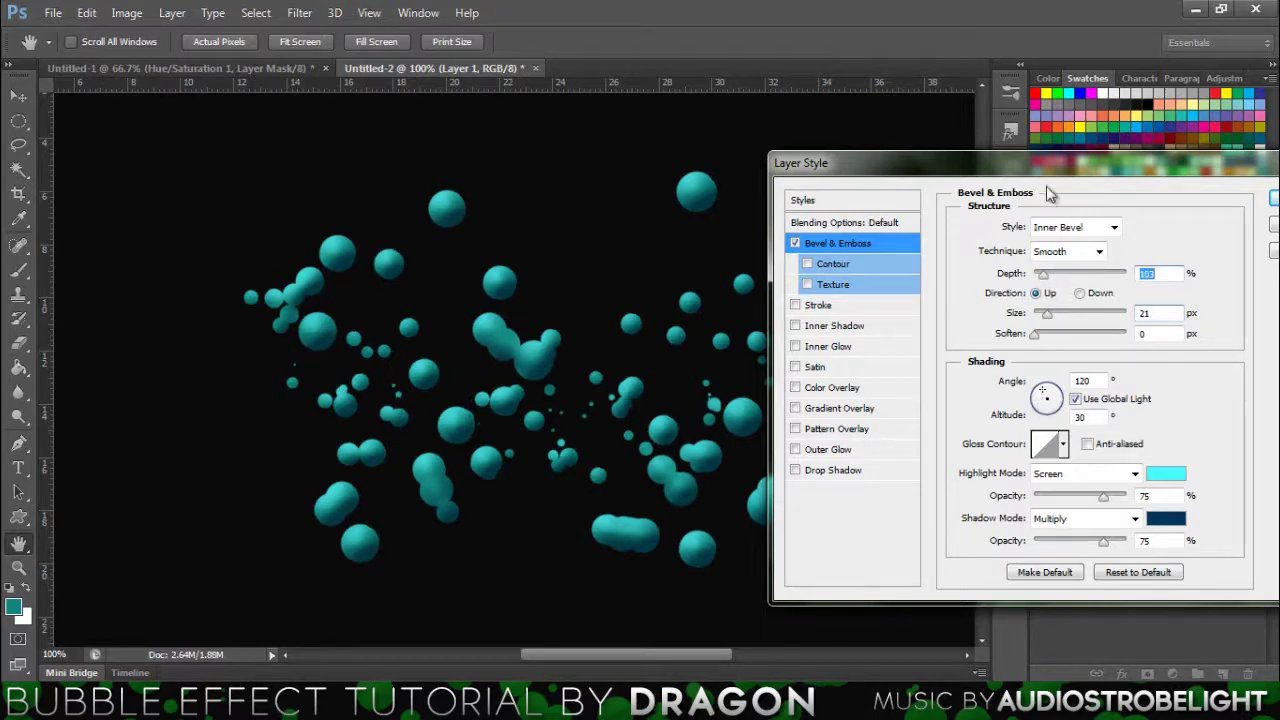
mouse_move(1058, 165)
mouse_down()
mouse_move(1184, 206)
mouse_move(1039, 183)
mouse_move(1090, 180)
mouse_move(1030, 199)
mouse_move(1002, 158)
mouse_move(1040, 160)
mouse_up()
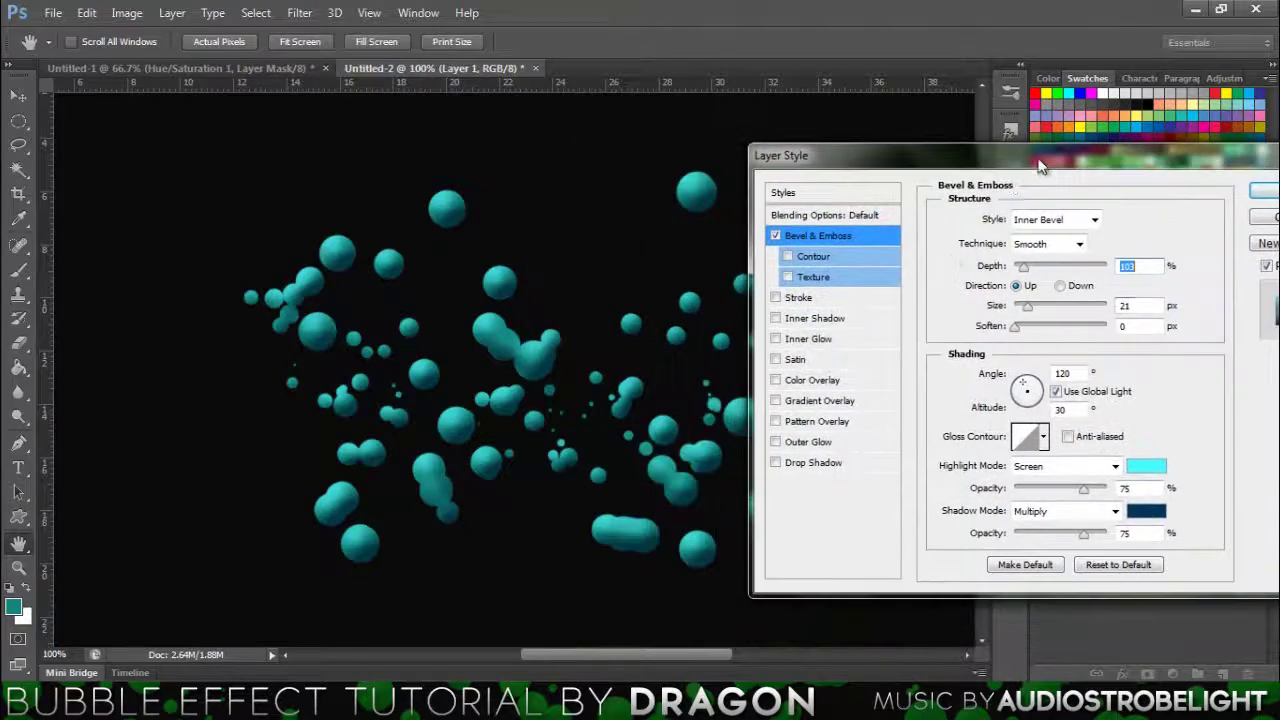
Enable Drop Shadow on the bubbles with 3 px distance, 5 px size and higher opacity
click(814, 463)
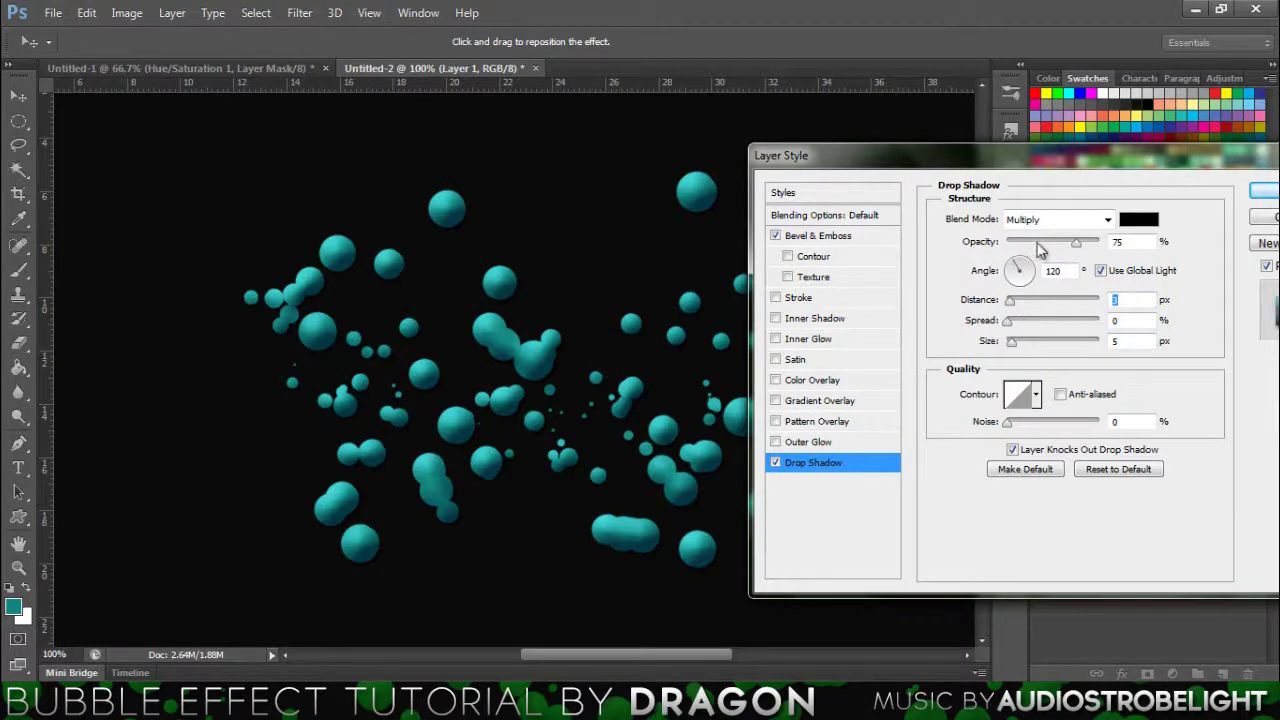
drag(1012, 341, 982, 361)
text(5)
drag(1076, 244, 1098, 255)
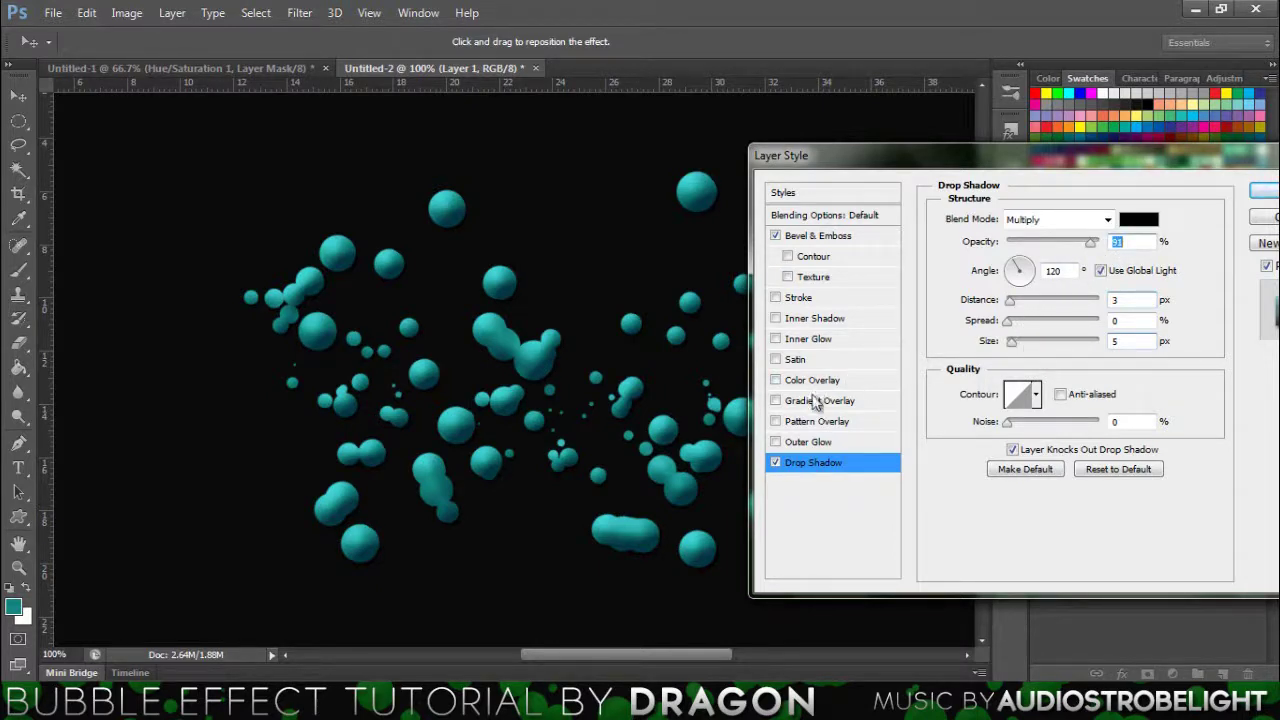
Enable a white Inner Glow in Overlay blend mode with opacity lowered to about 58%
click(813, 344)
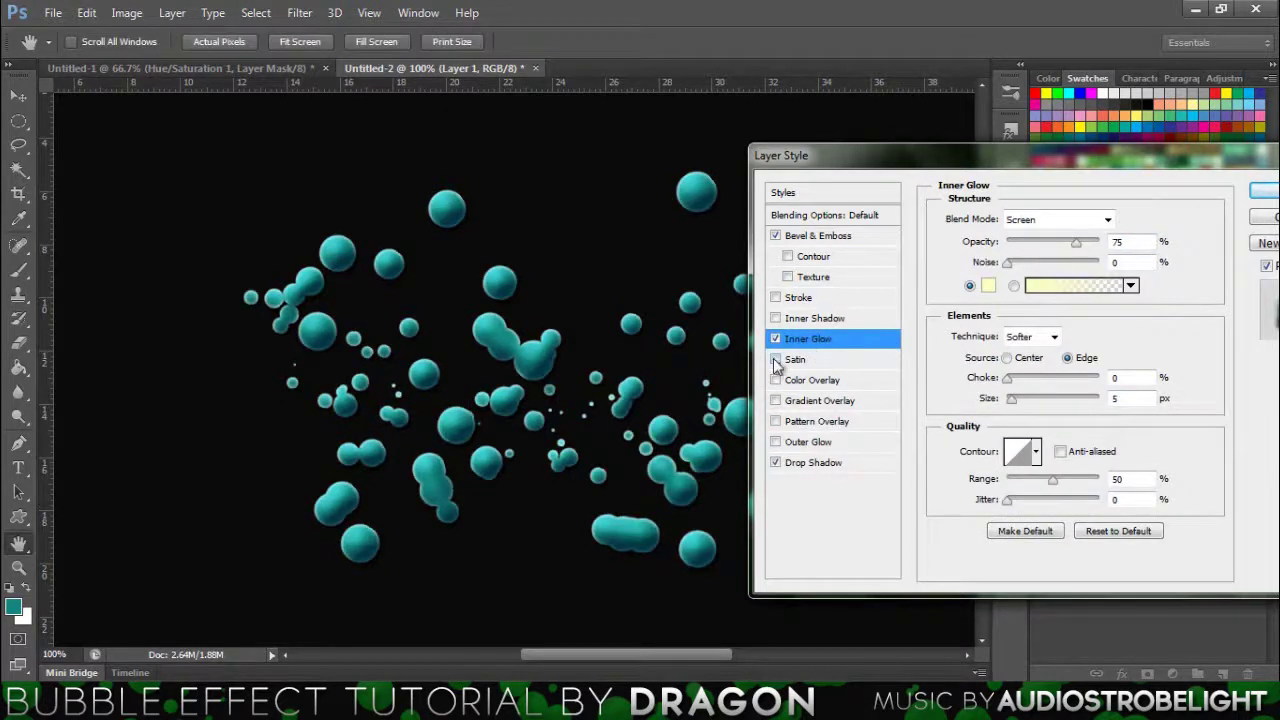
click(987, 290)
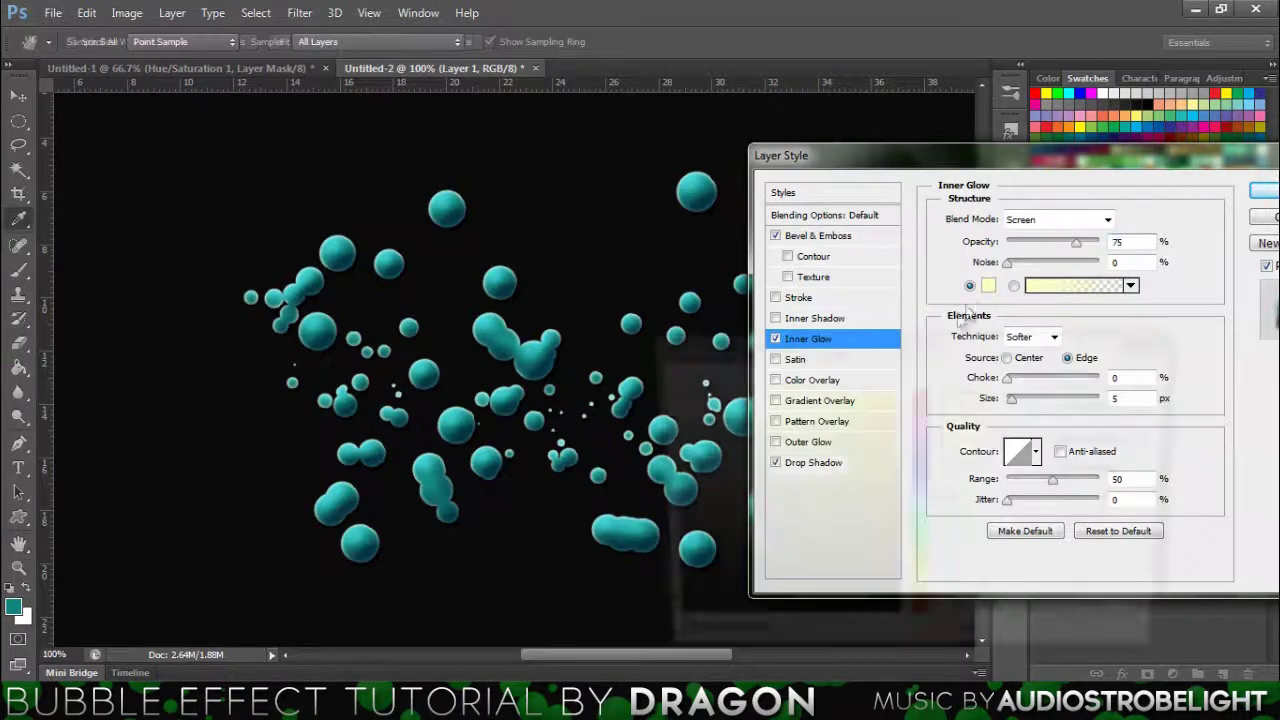
drag(803, 434, 585, 345)
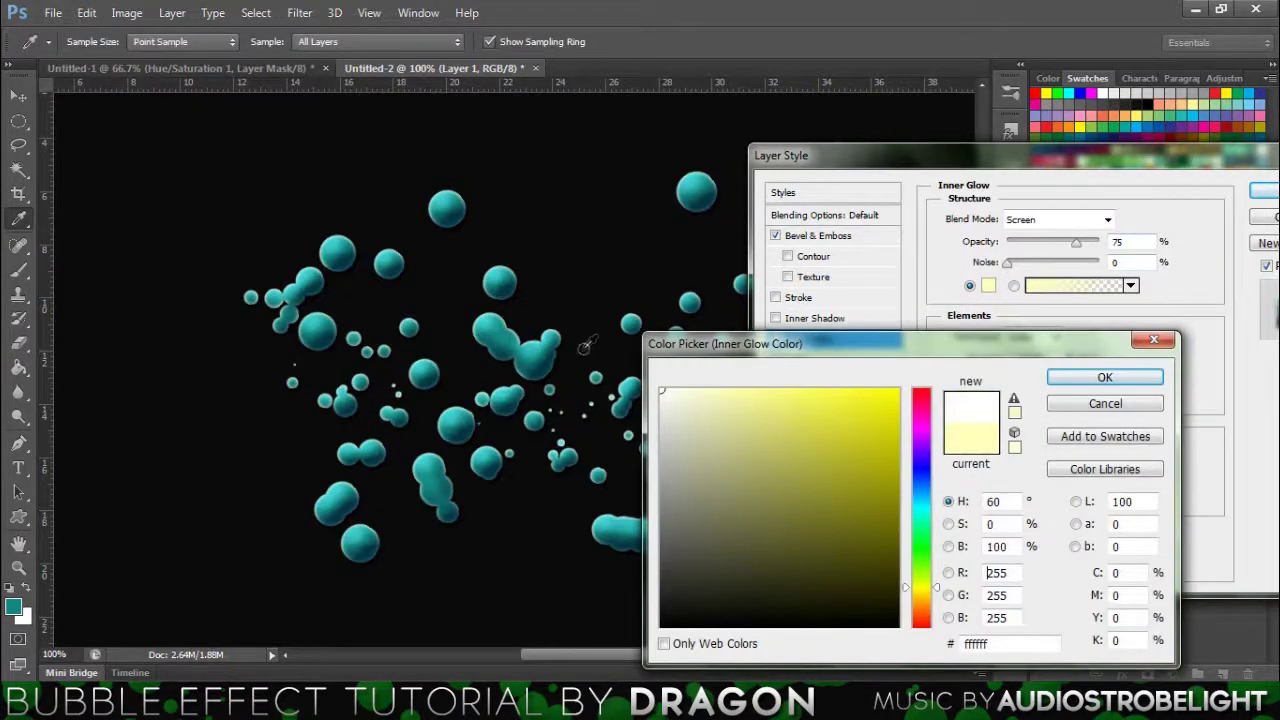
click(1070, 377)
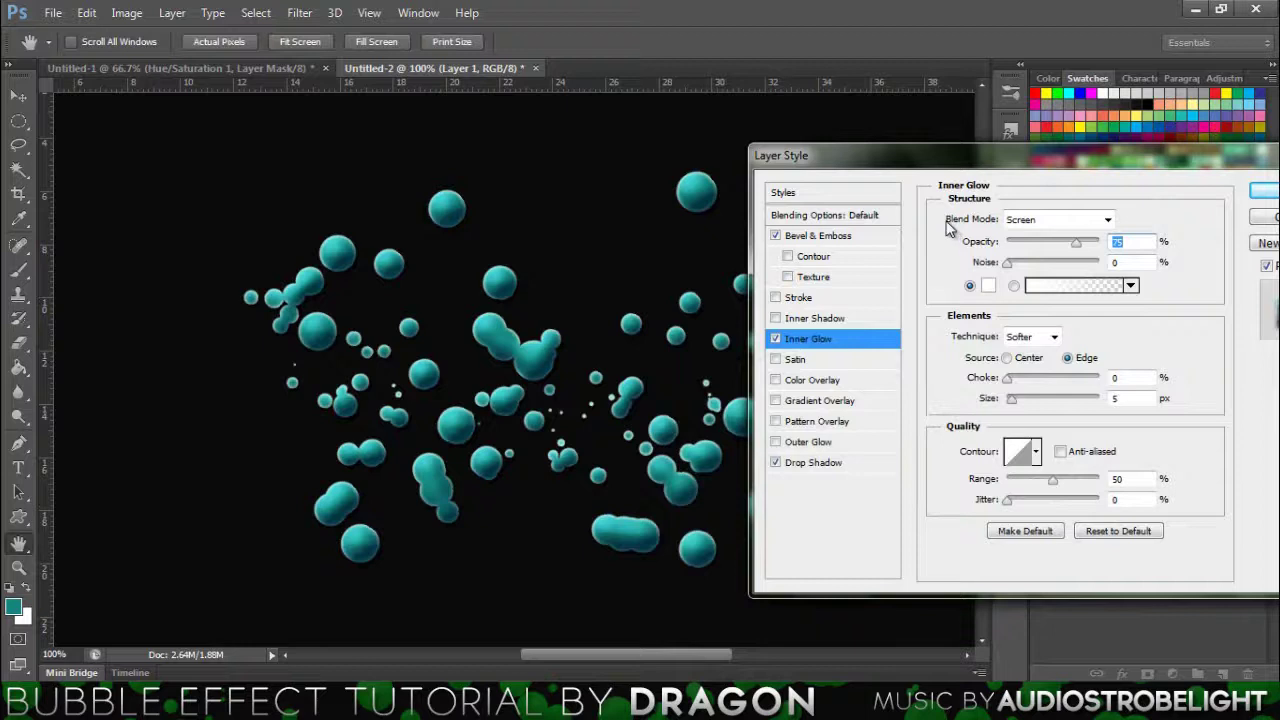
click(1019, 224)
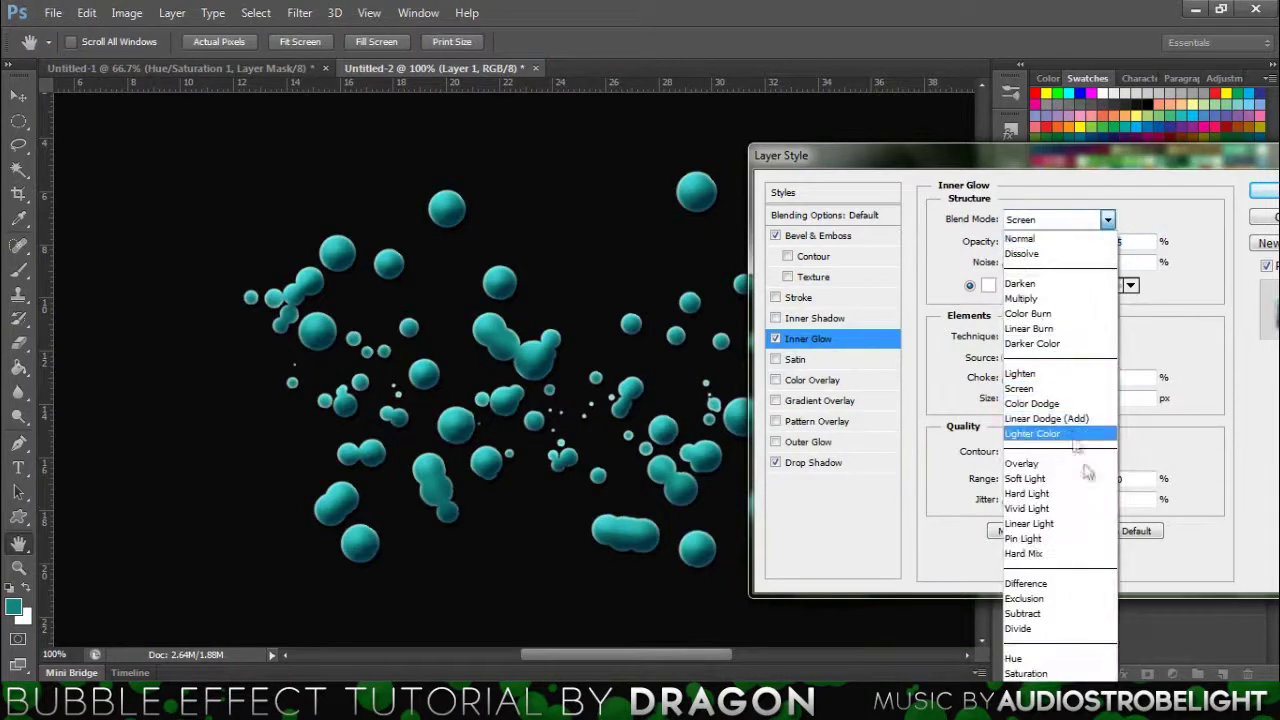
click(1070, 455)
key(Tab)
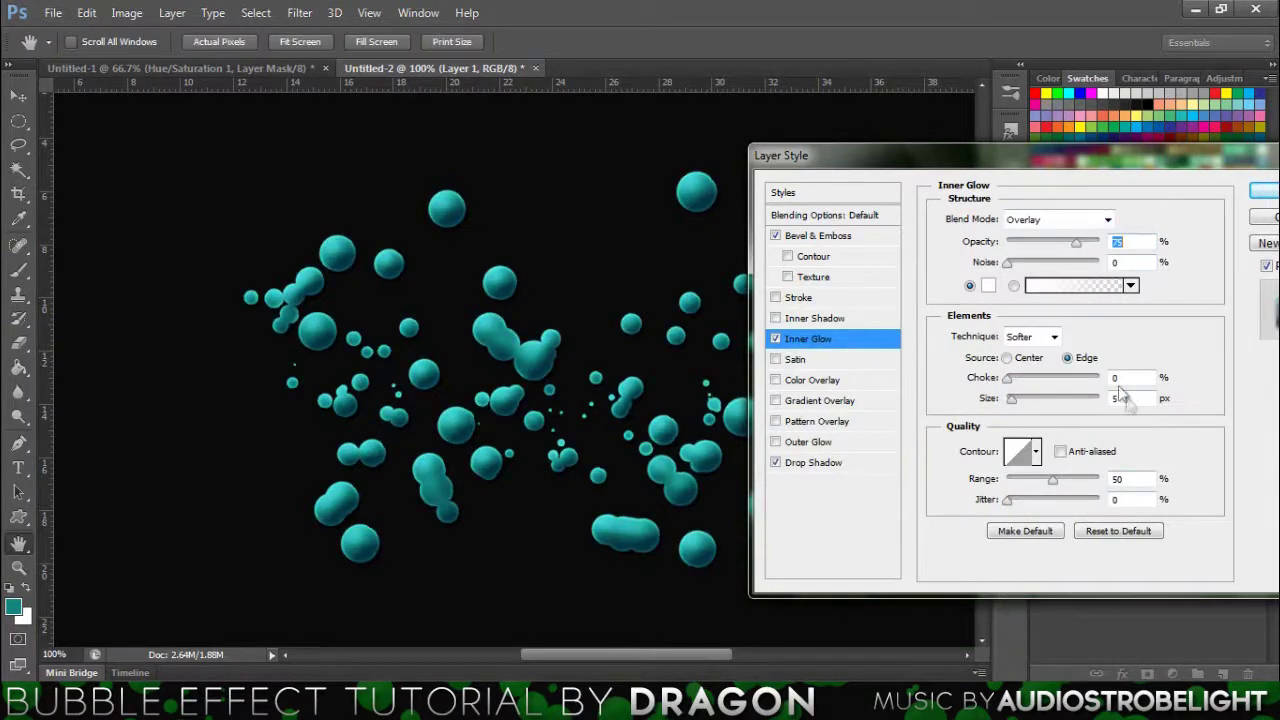
mouse_move(1076, 247)
mouse_down()
mouse_move(1058, 248)
mouse_move(1054, 272)
mouse_move(1080, 262)
mouse_move(1061, 250)
mouse_up()
click(818, 236)
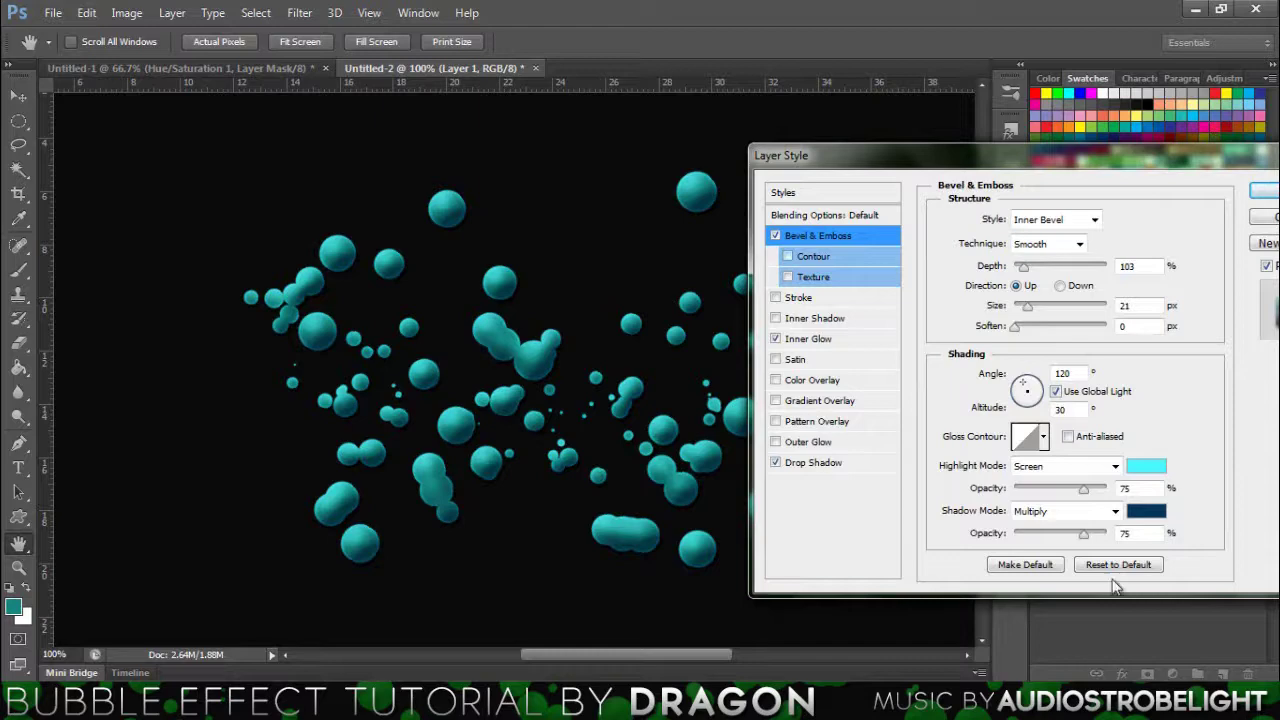
Change the Bevel & Emboss shadow colour to the brighter blue 0066ae and apply the layer effects
click(1156, 513)
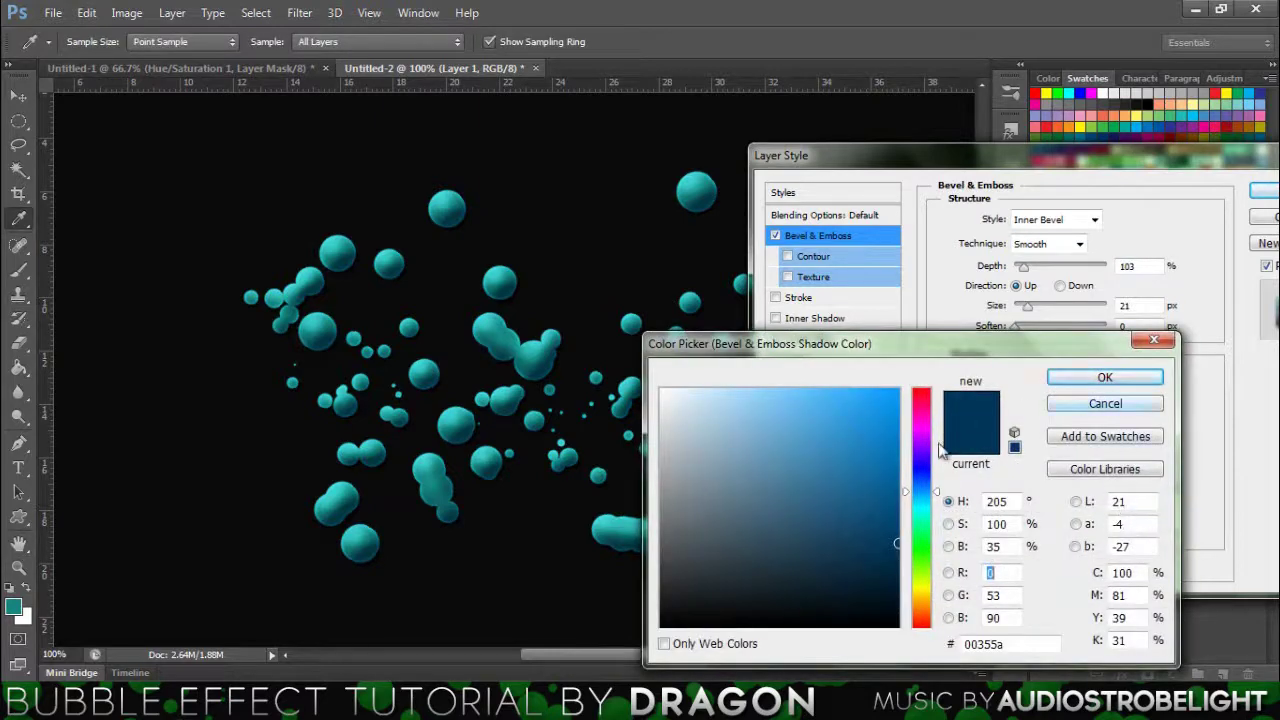
mouse_move(893, 501)
mouse_down()
mouse_move(955, 488)
mouse_move(921, 465)
mouse_up()
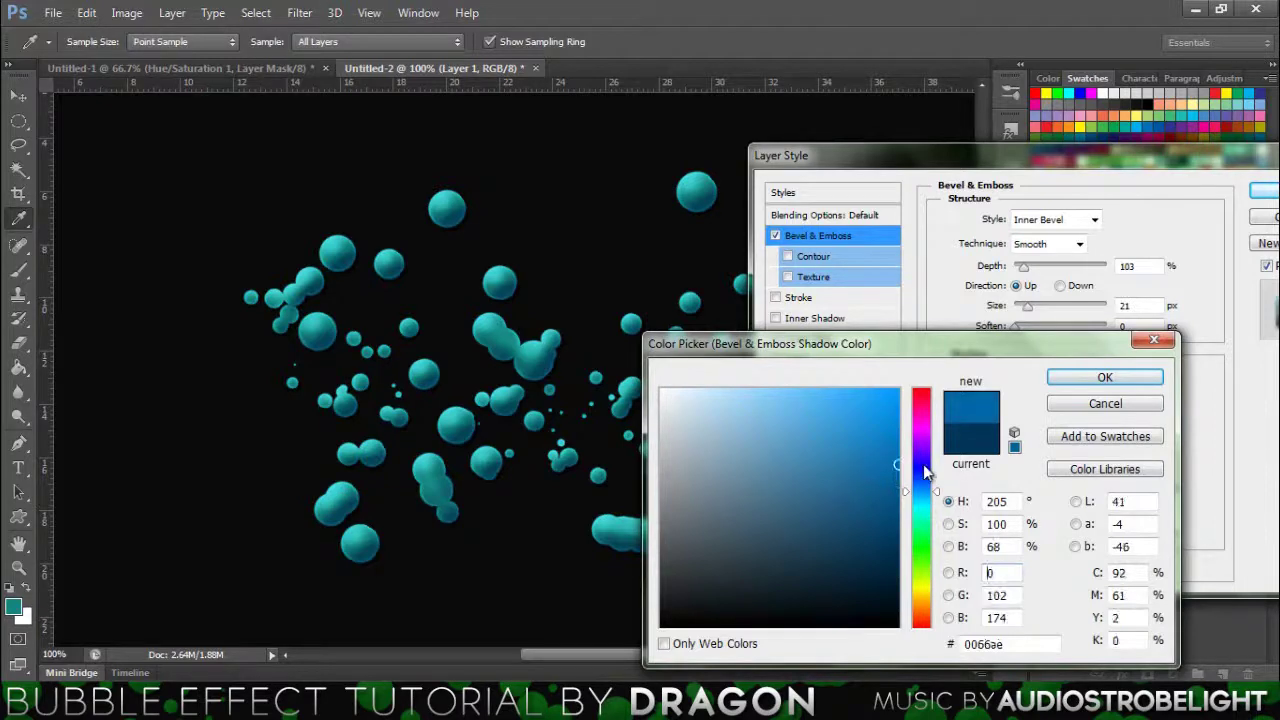
click(1105, 377)
click(803, 338)
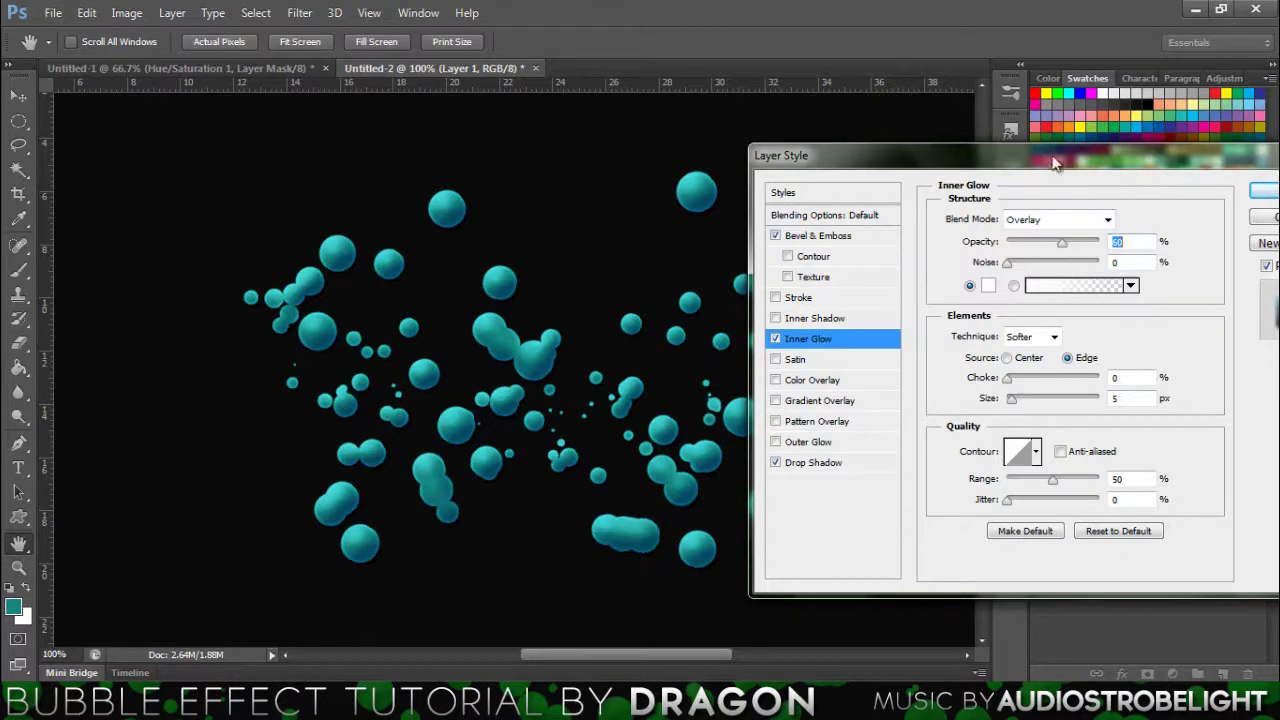
drag(1052, 160, 865, 247)
click(975, 270)
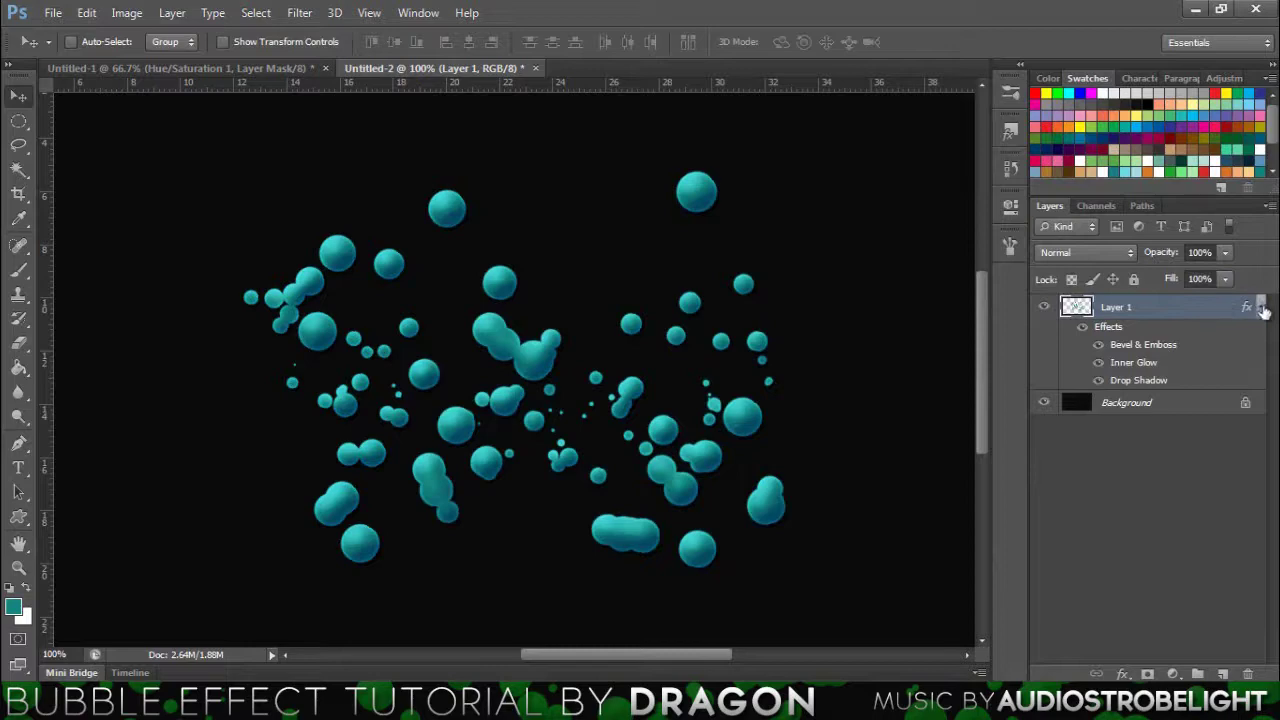
Save Layer 1's bevel, inner glow and drop shadow effects as a new style named 'bubble effect'
click(1261, 308)
double_click(1247, 310)
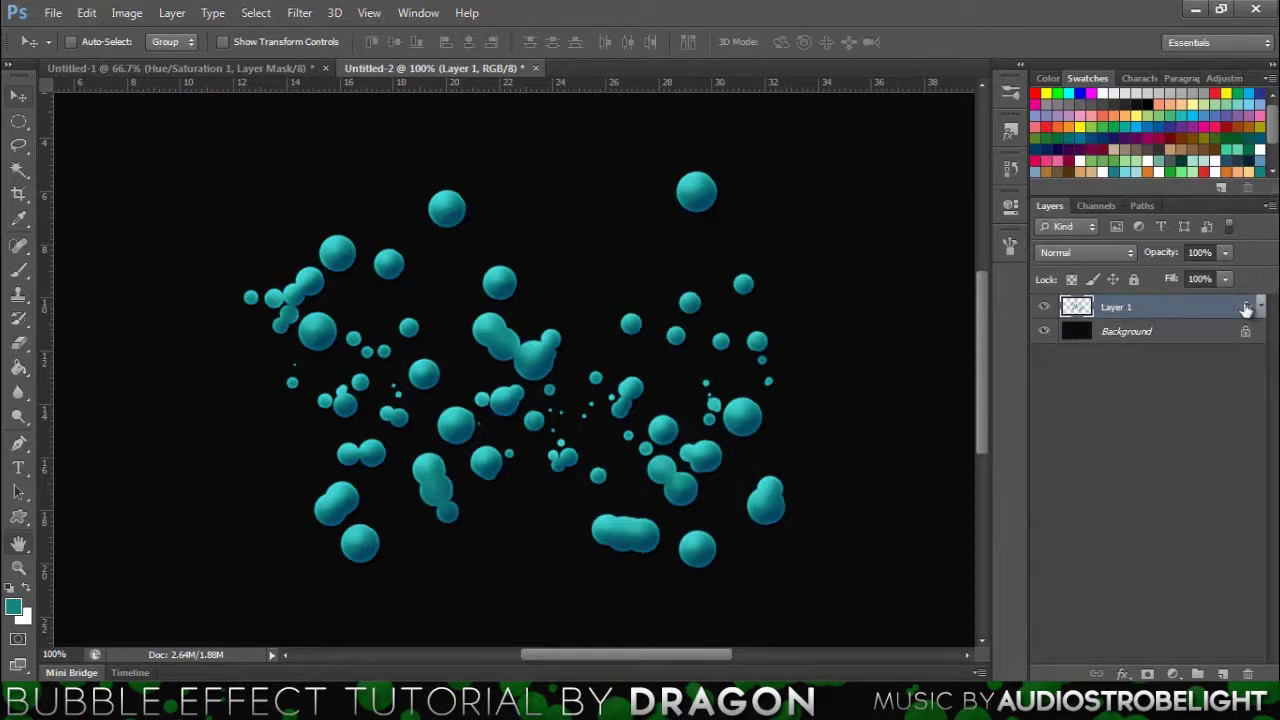
click(974, 322)
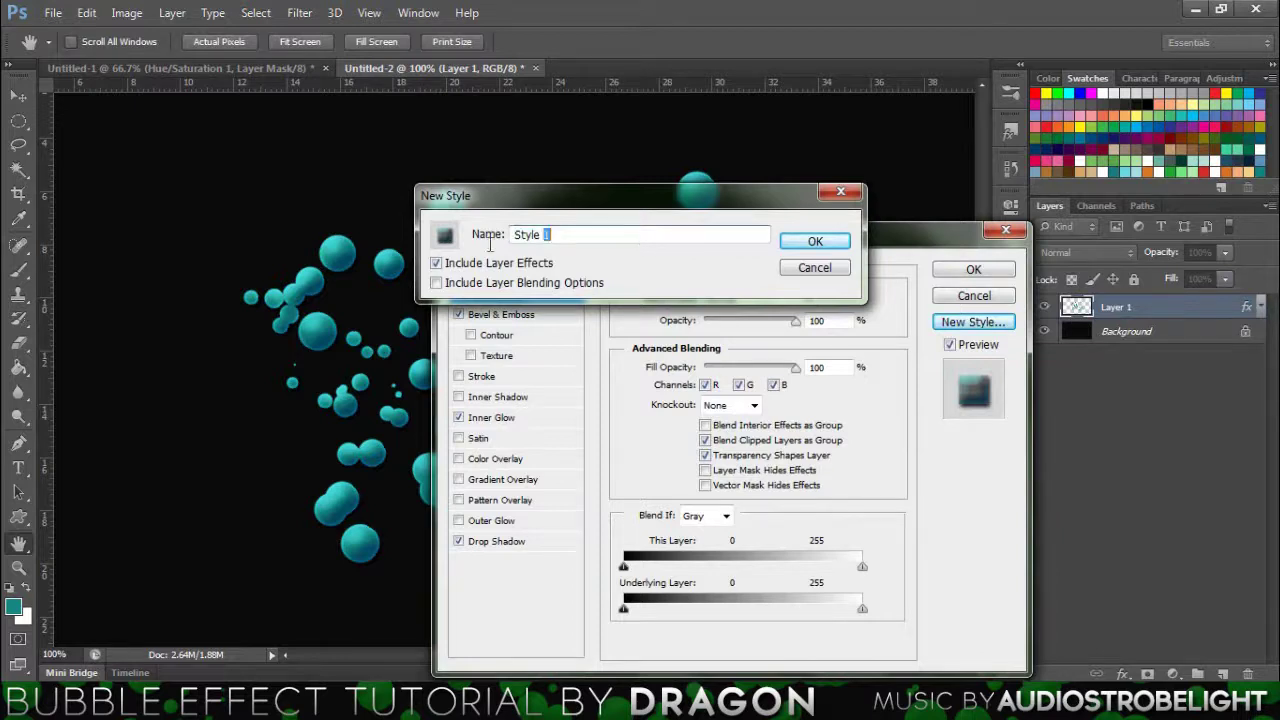
text(ubble effect)
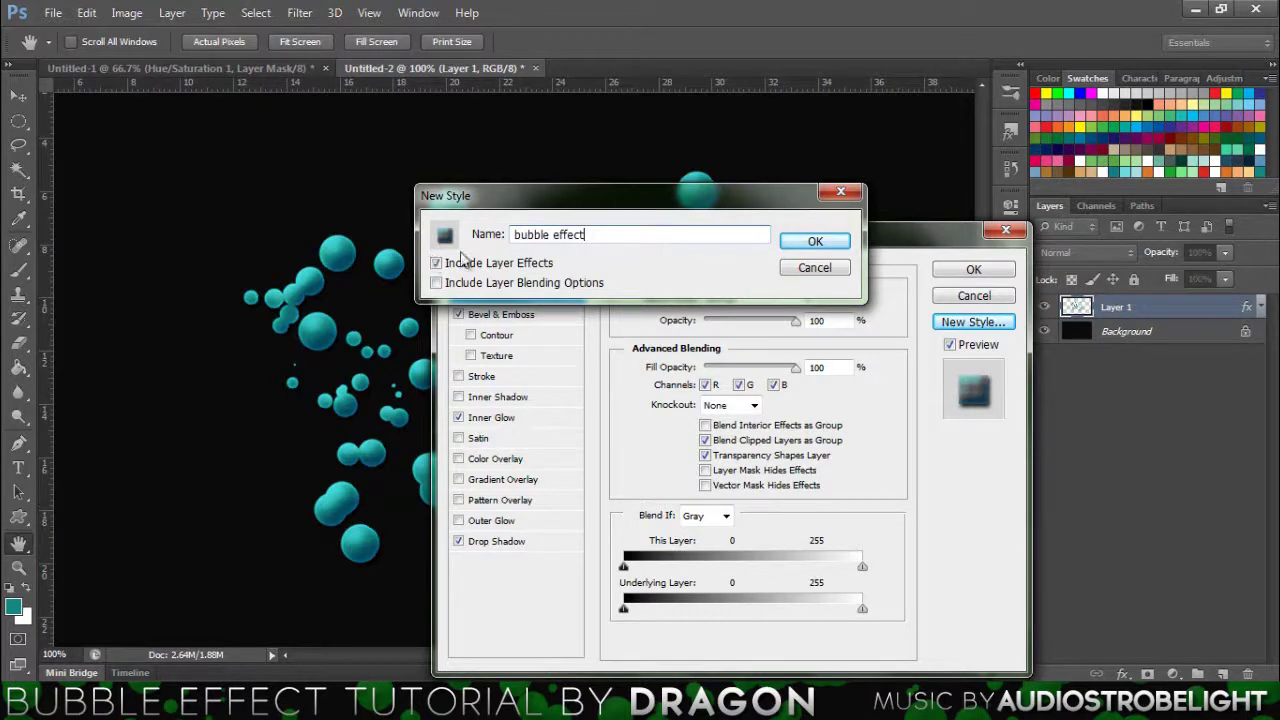
click(828, 241)
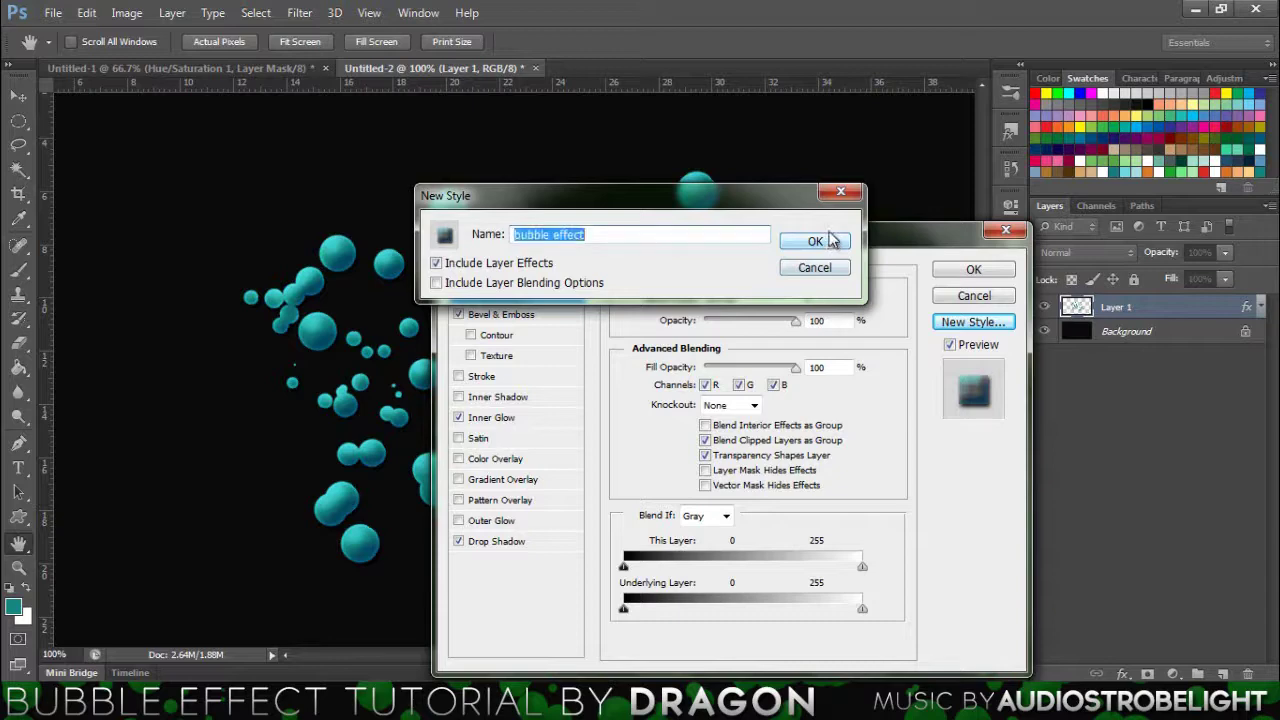
click(829, 241)
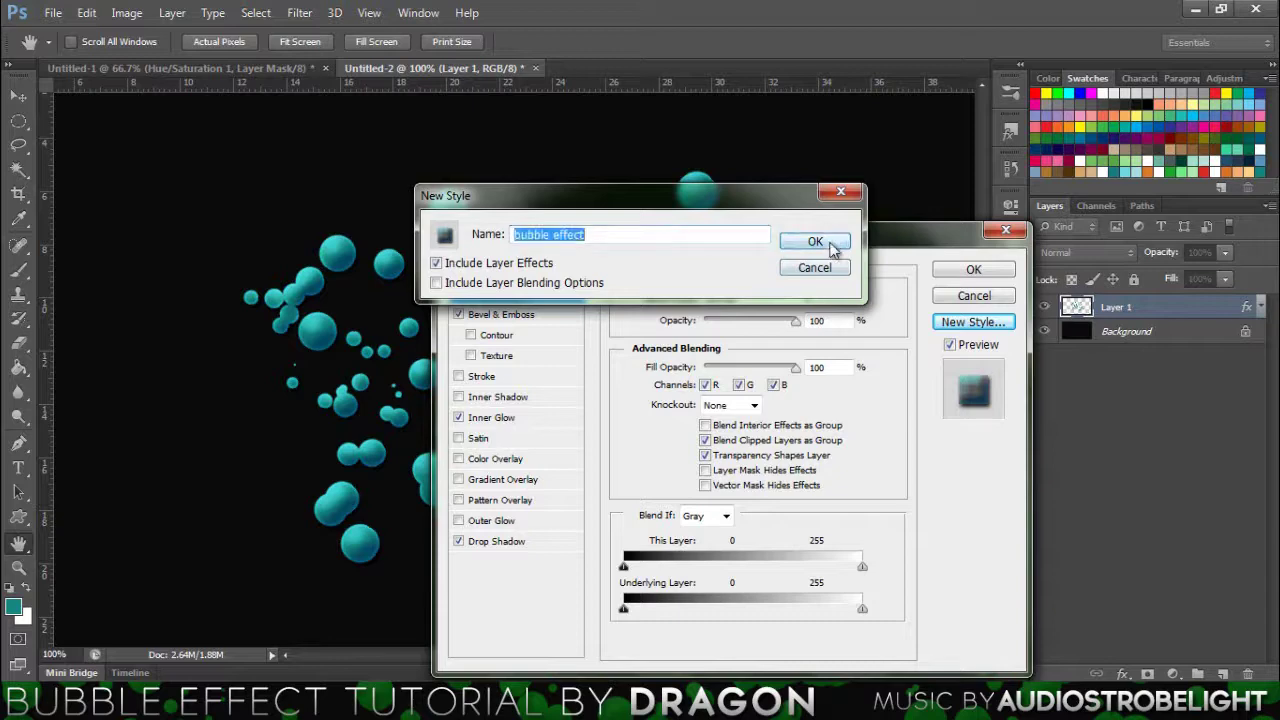
click(968, 275)
key(v)
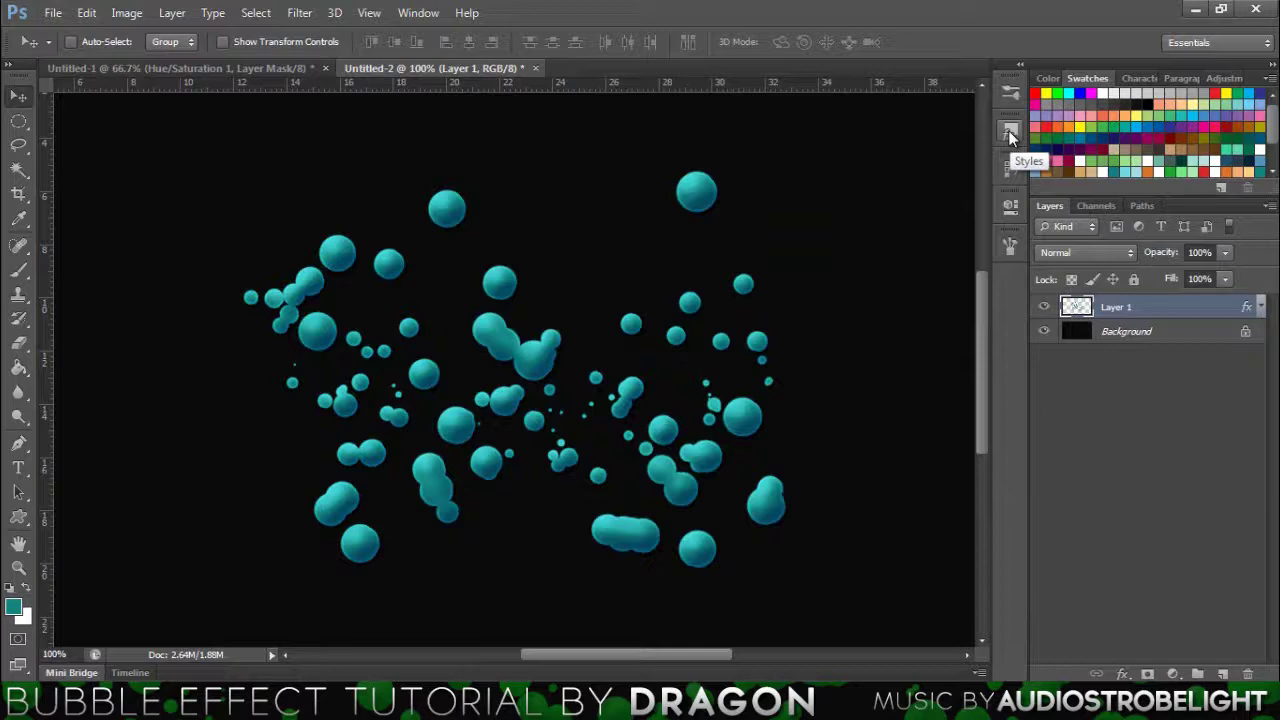
click(1008, 130)
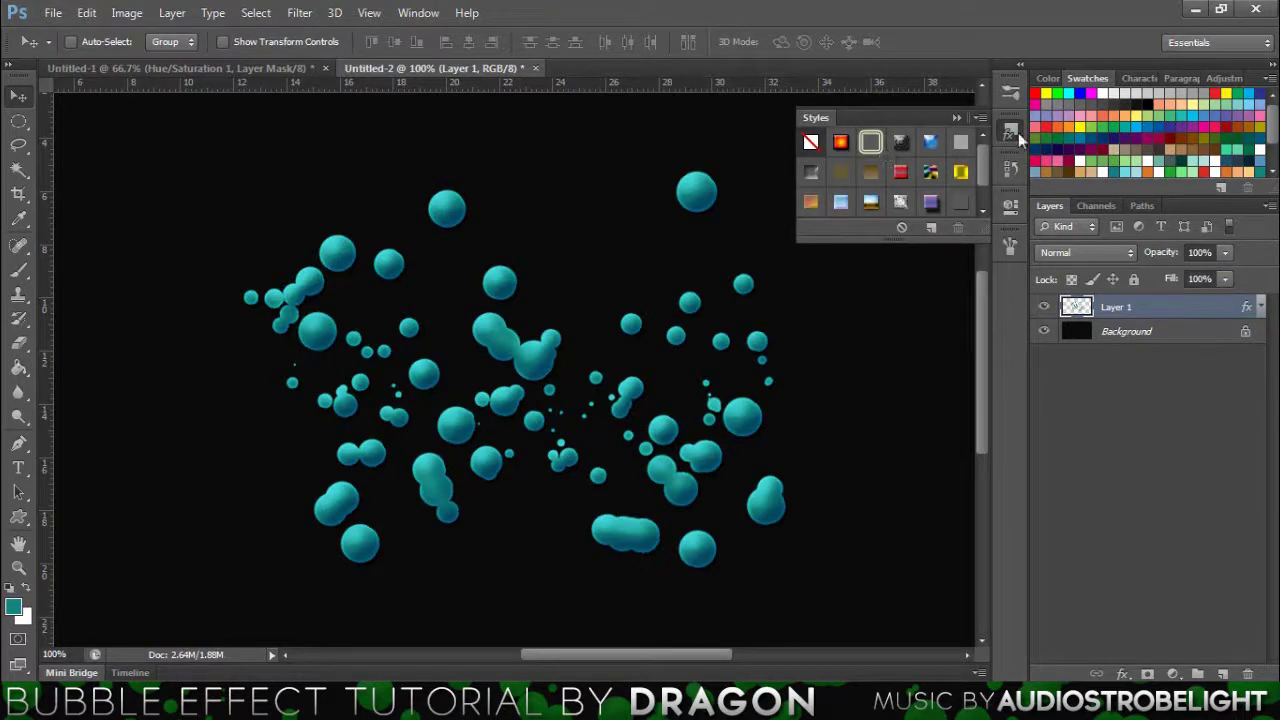
click(1012, 134)
click(418, 12)
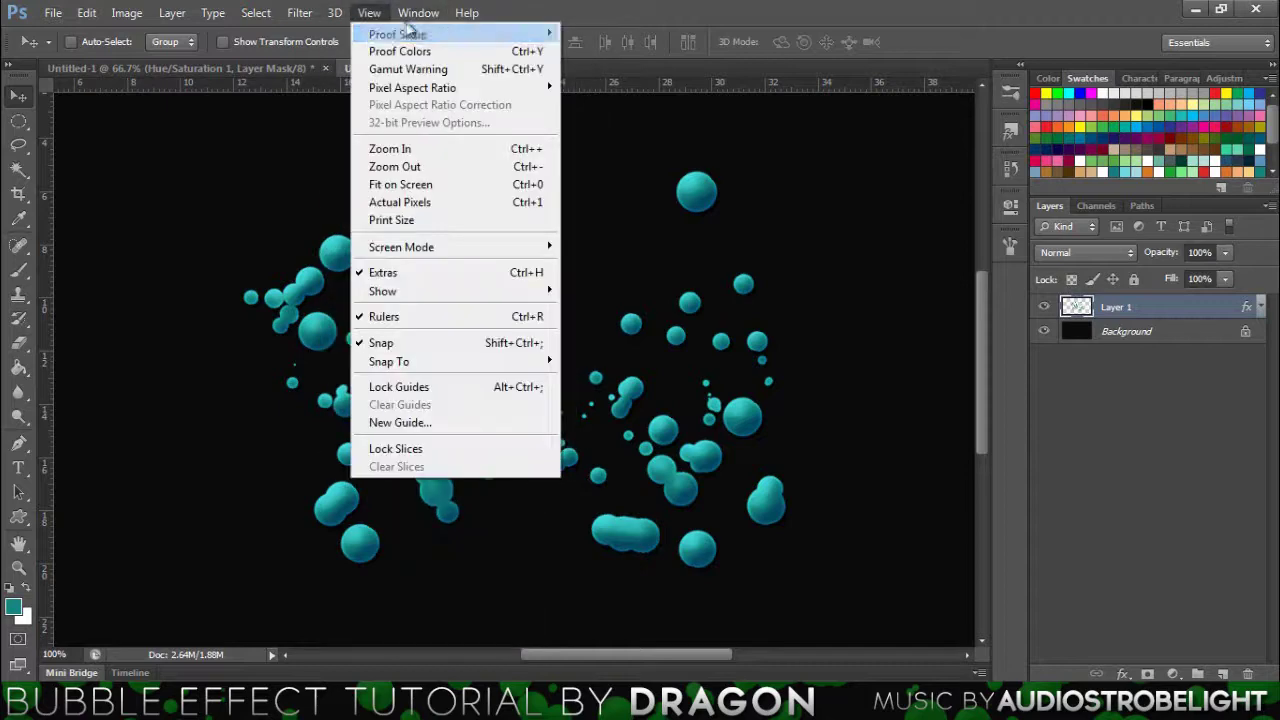
click(369, 12)
click(1016, 133)
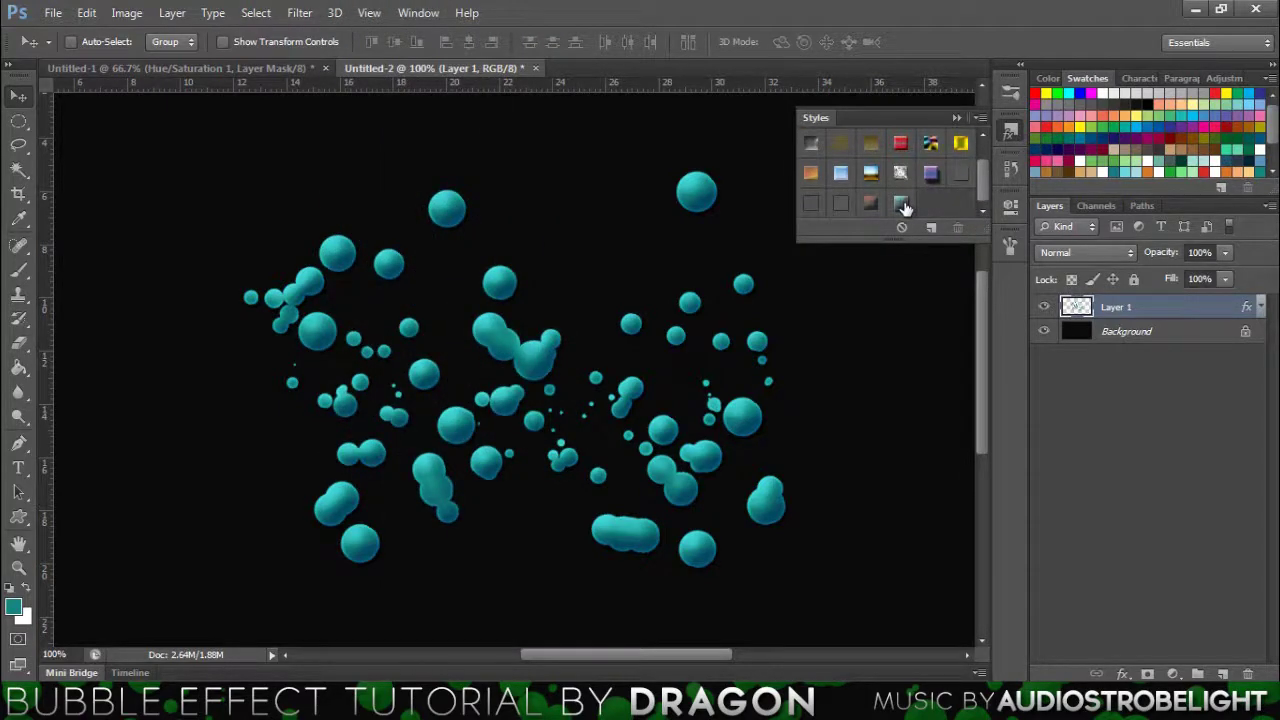
click(1008, 134)
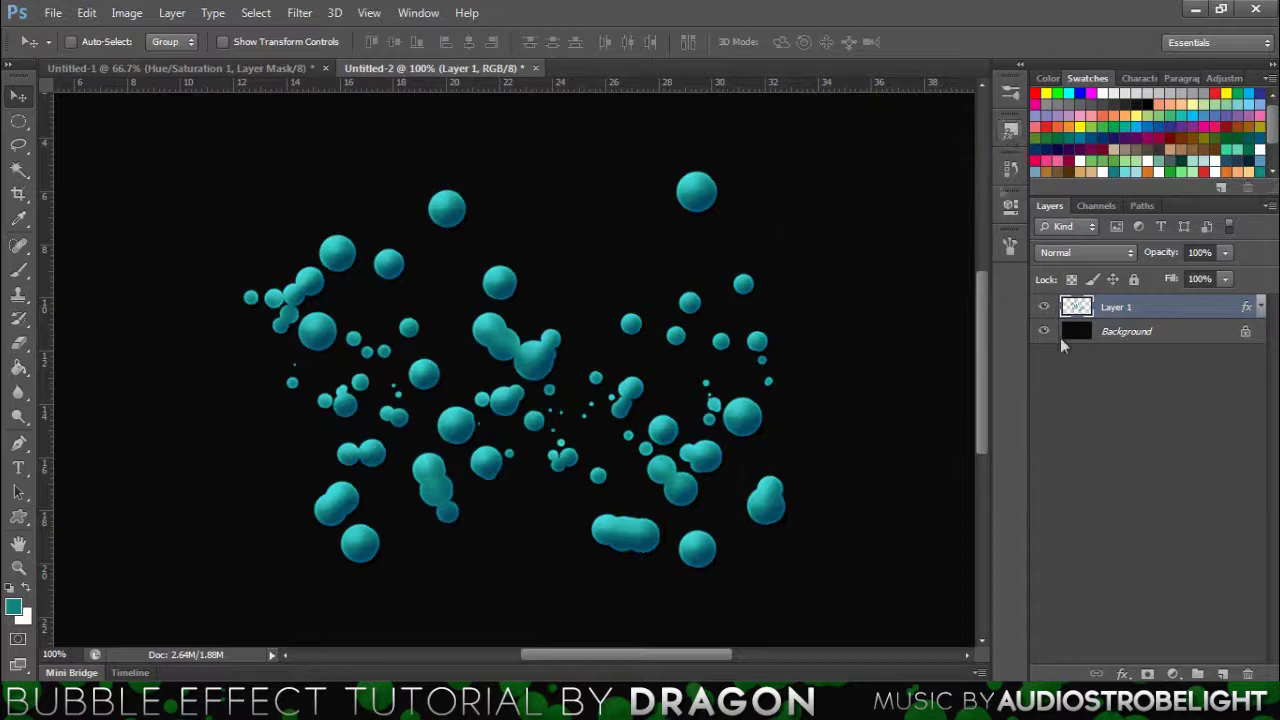
click(1224, 673)
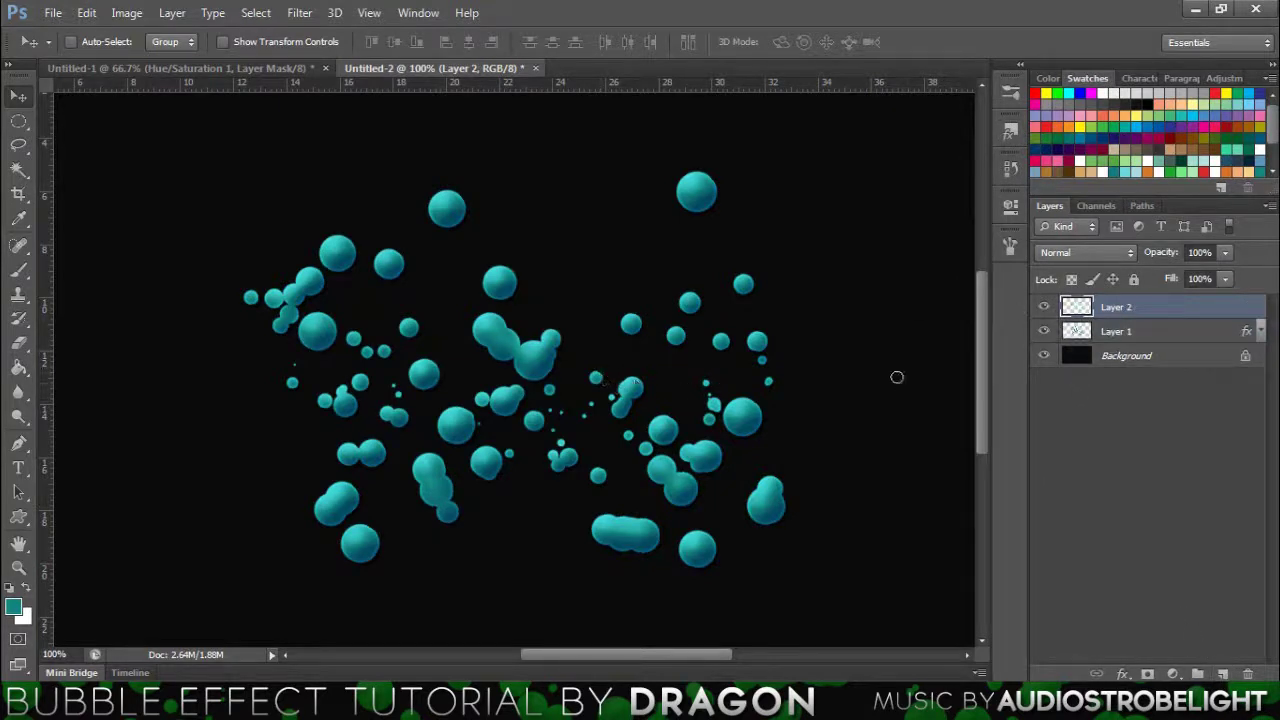
key(b)
mouse_move(905, 280)
mouse_down()
mouse_move(851, 345)
mouse_move(720, 320)
mouse_up()
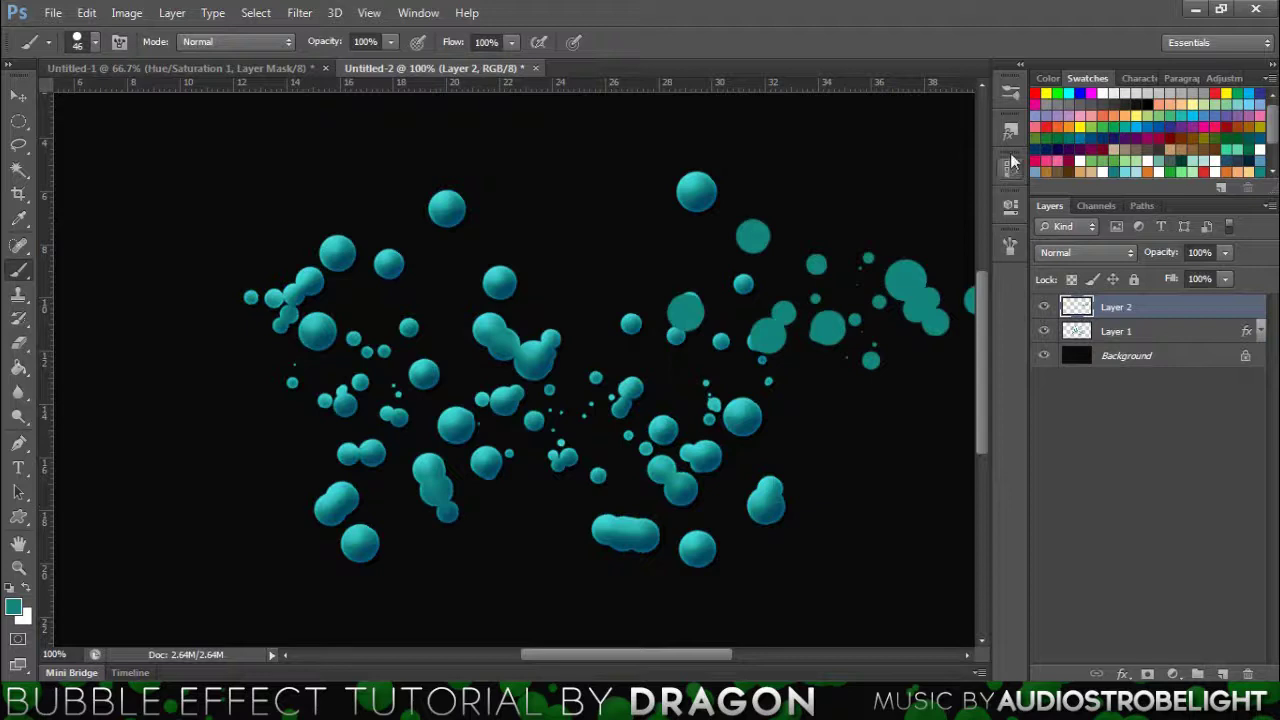
click(1009, 132)
click(900, 202)
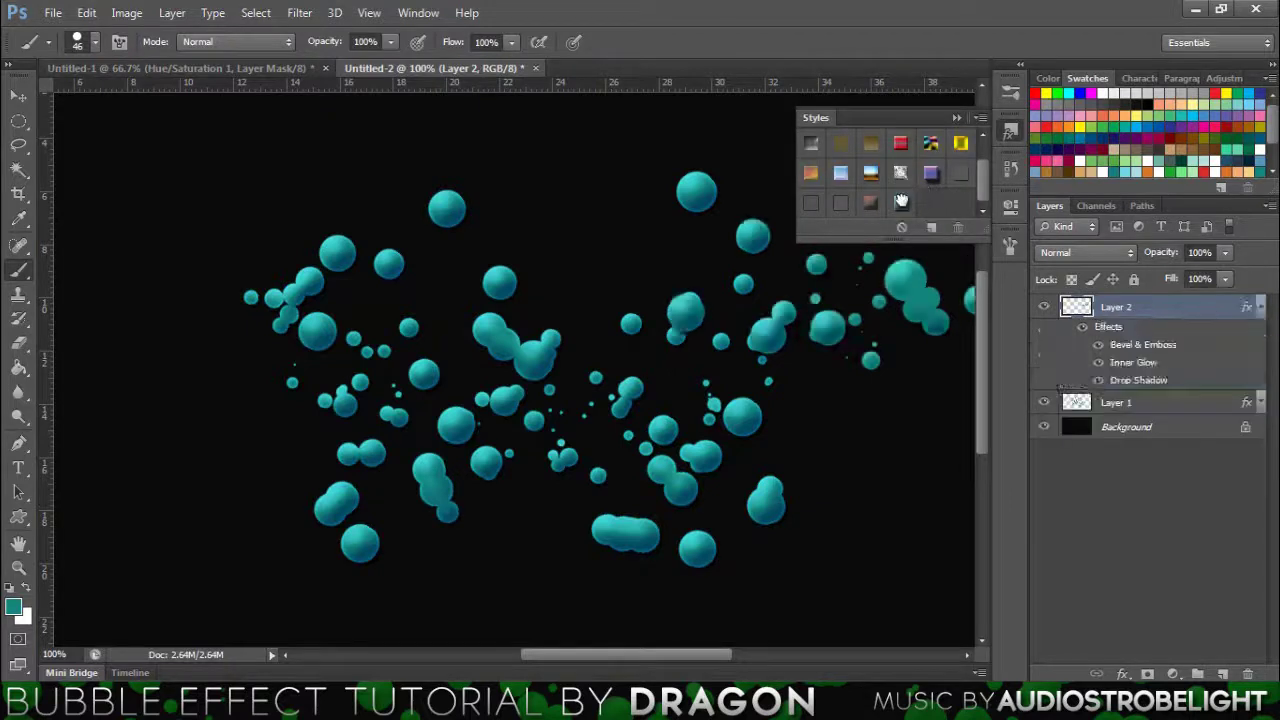
click(1010, 134)
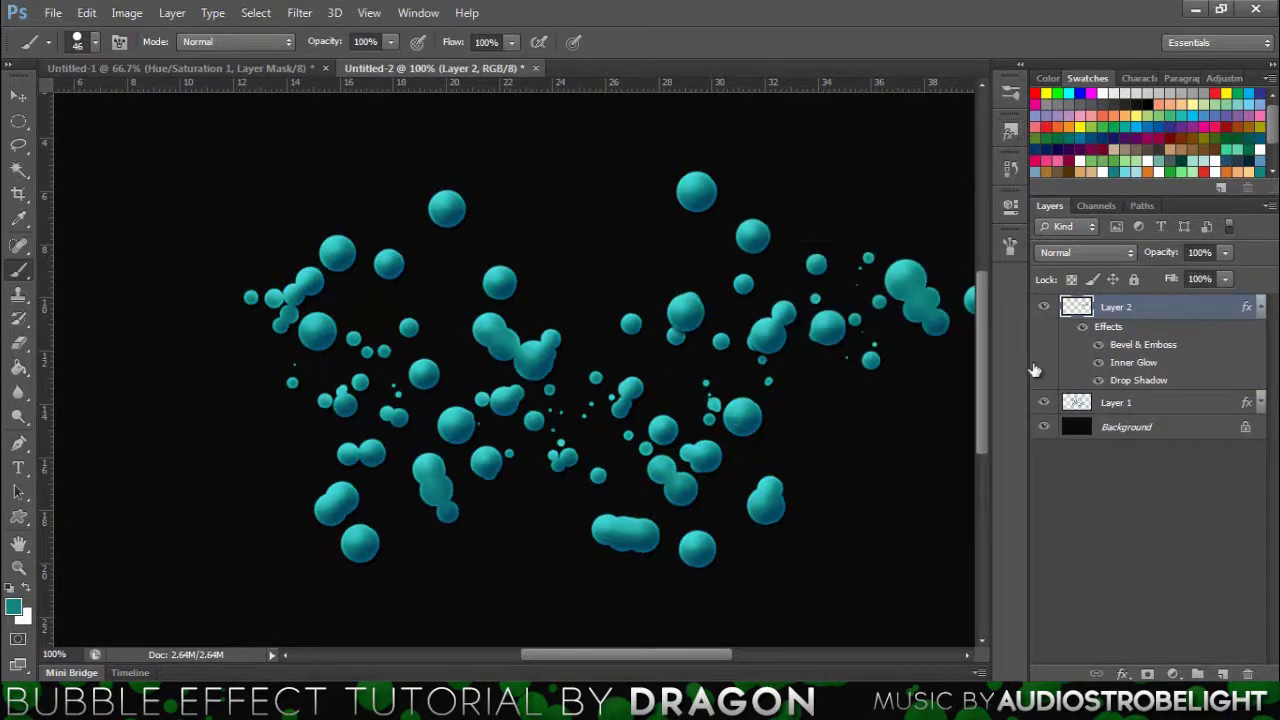
key(ctrl+e)
key(ctrl+z)
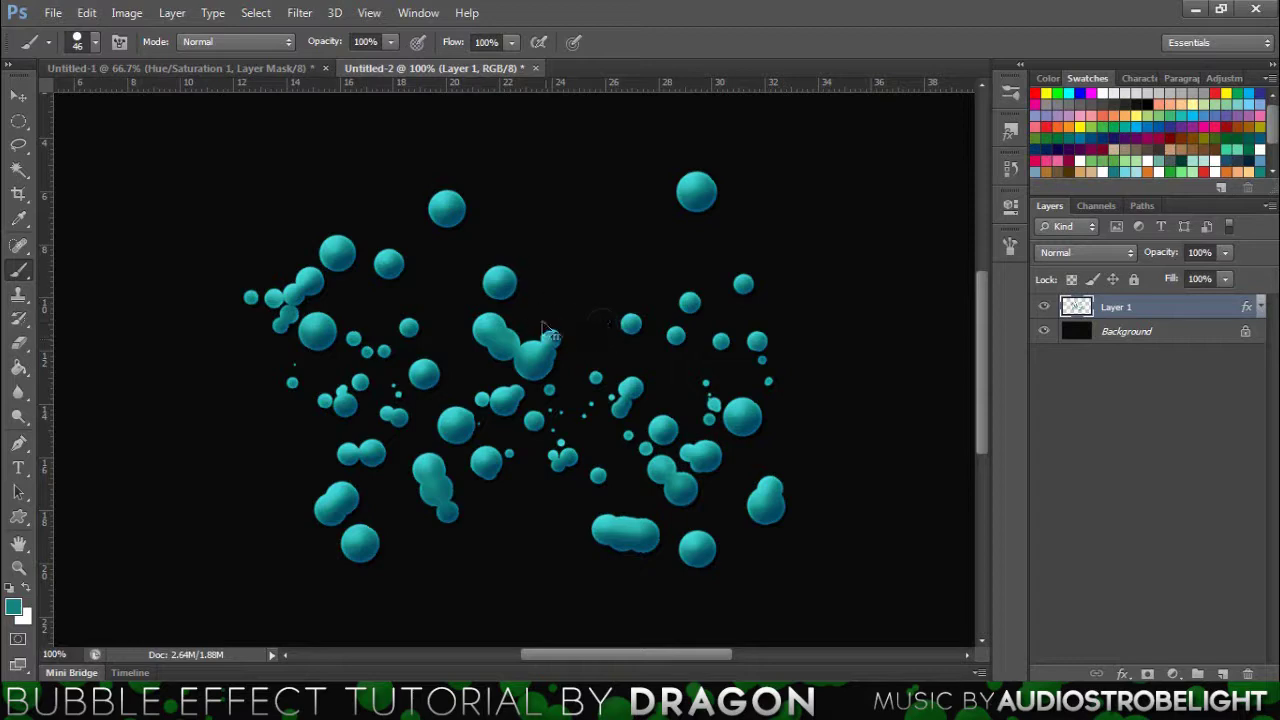
key(v)
key(ctrl+minus)
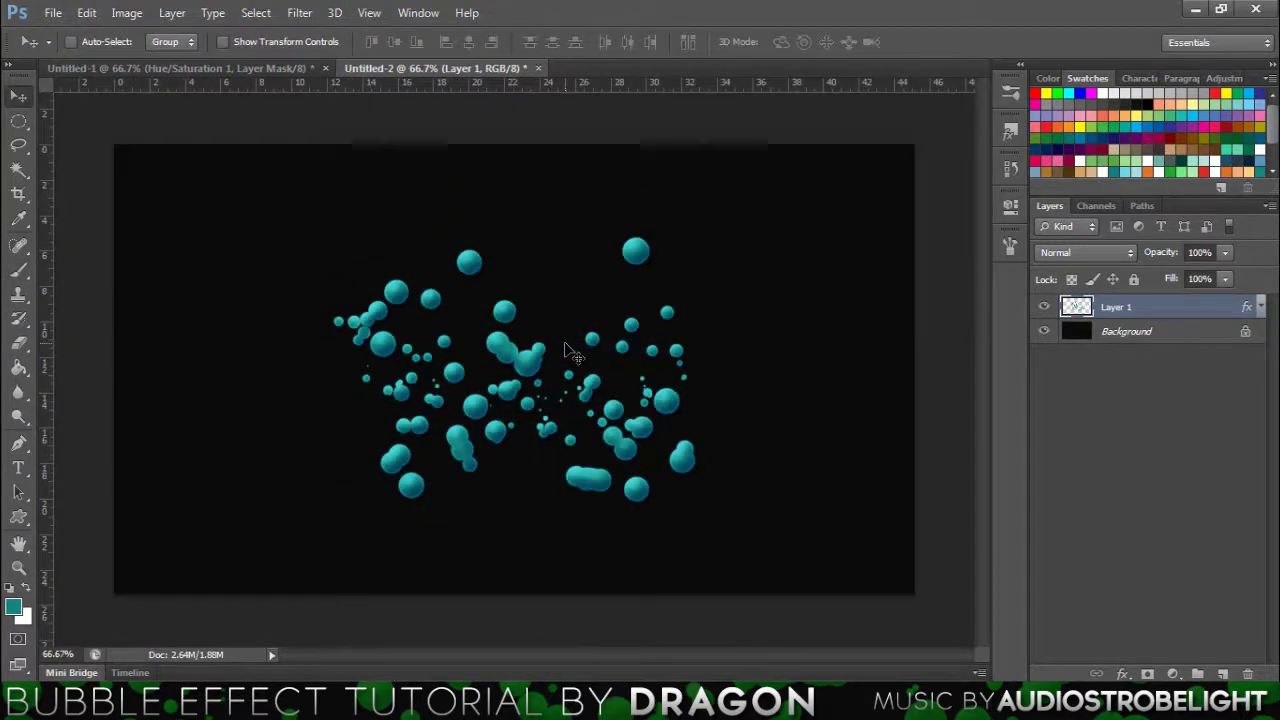
key(ctrl+plus)
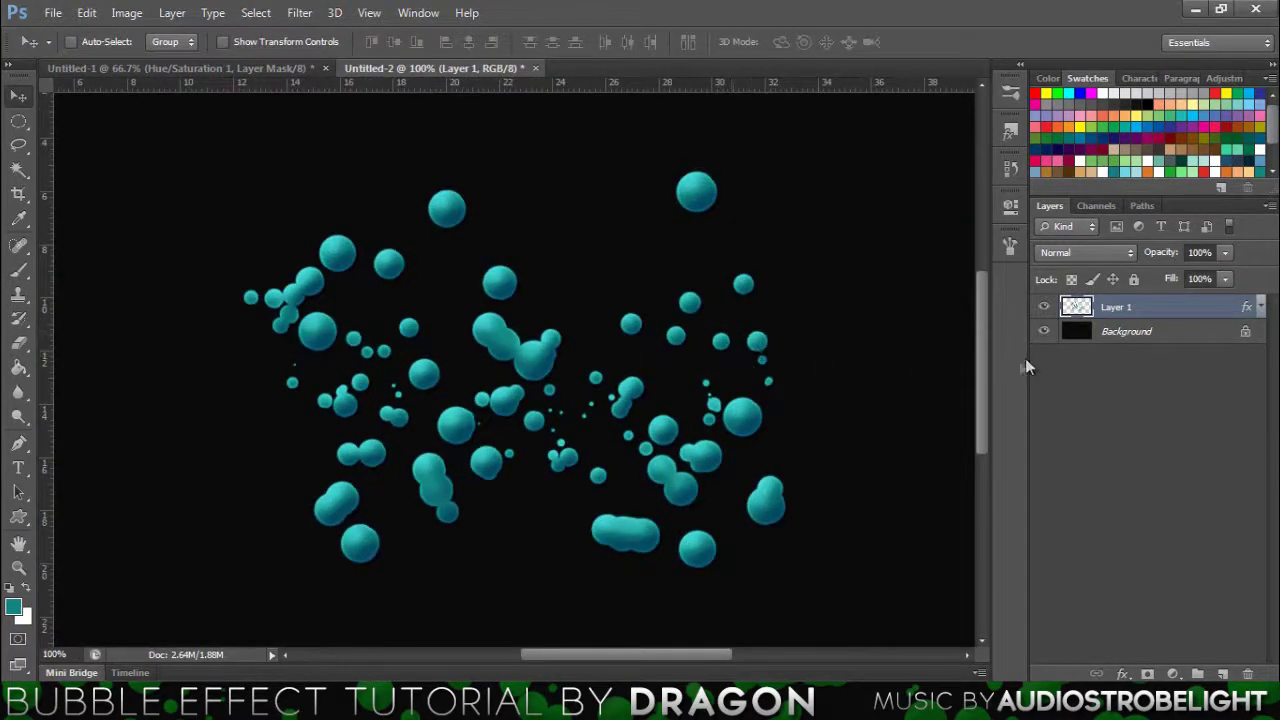
Add a Hue/Saturation adjustment layer with Hue at -56 to turn the bubbles green
click(1175, 674)
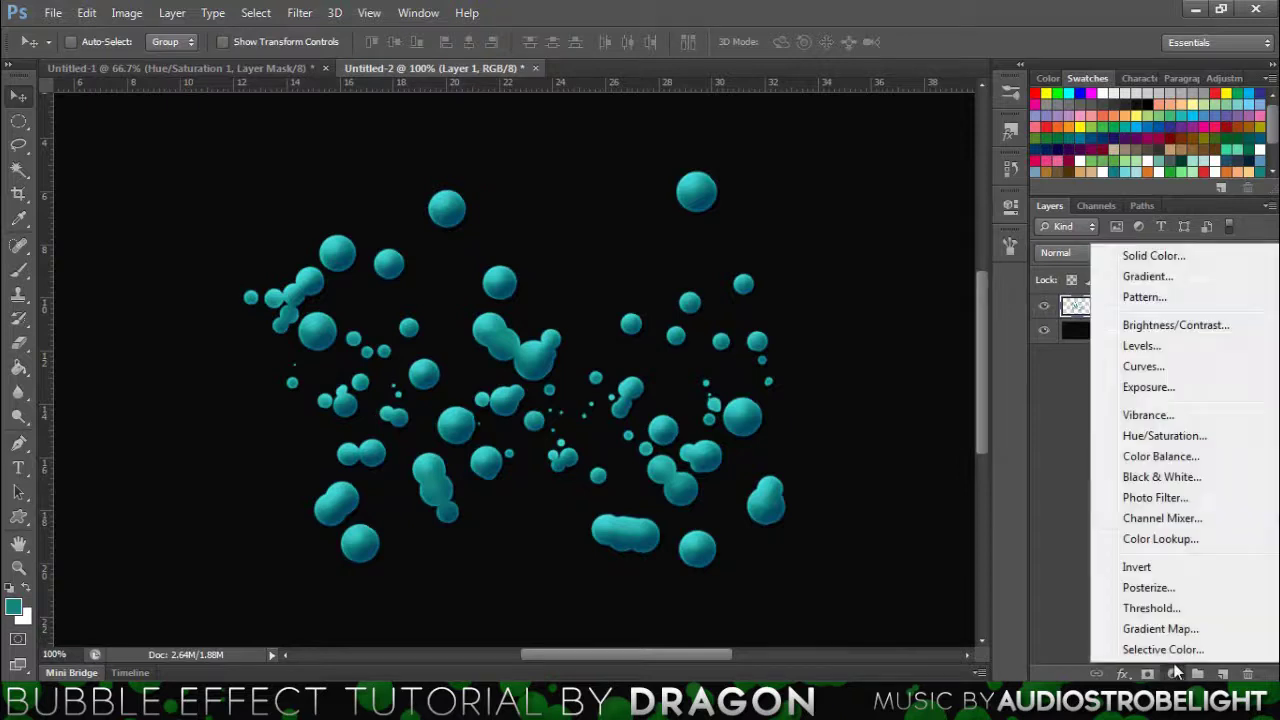
click(1137, 438)
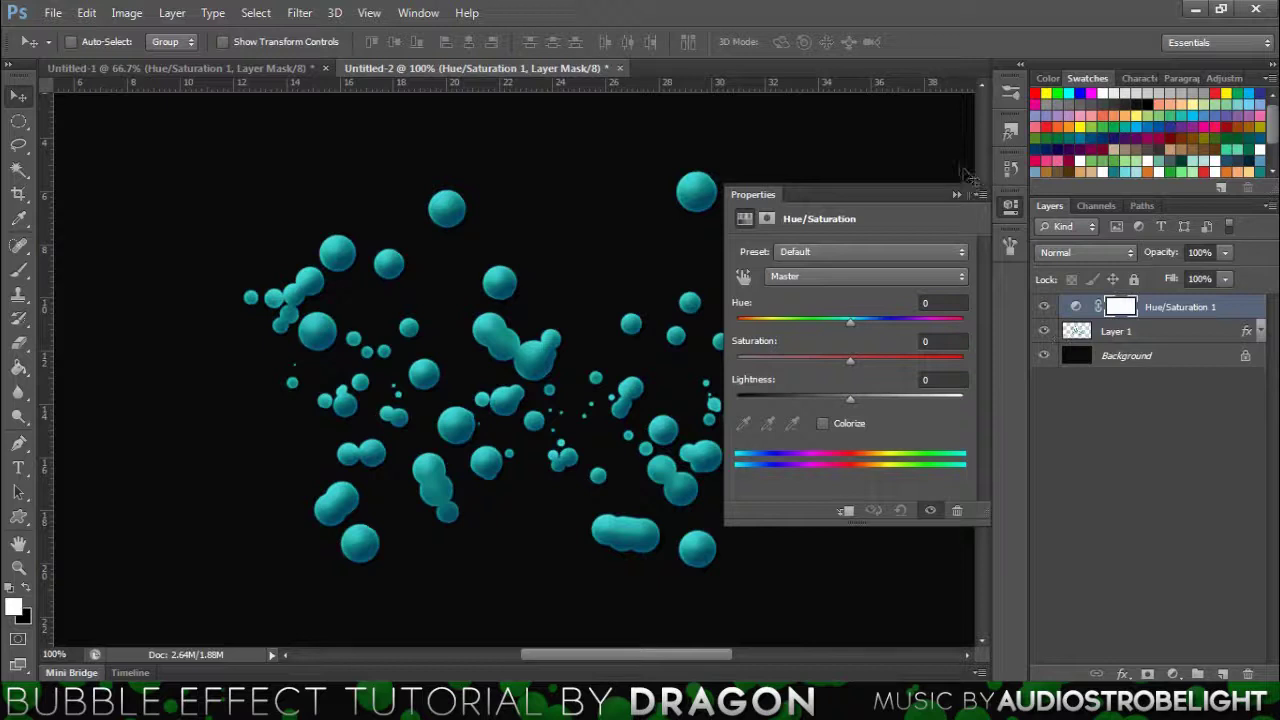
key(ctrl+z)
click(1175, 674)
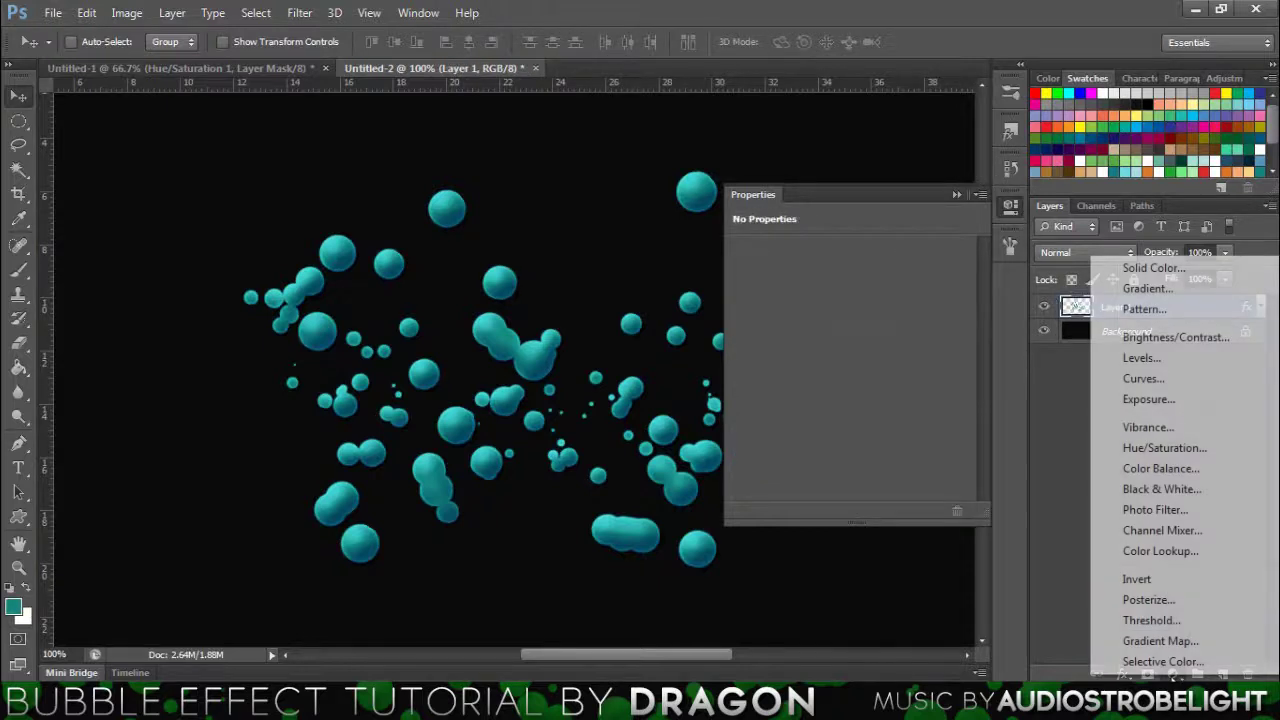
click(1173, 674)
click(1173, 674)
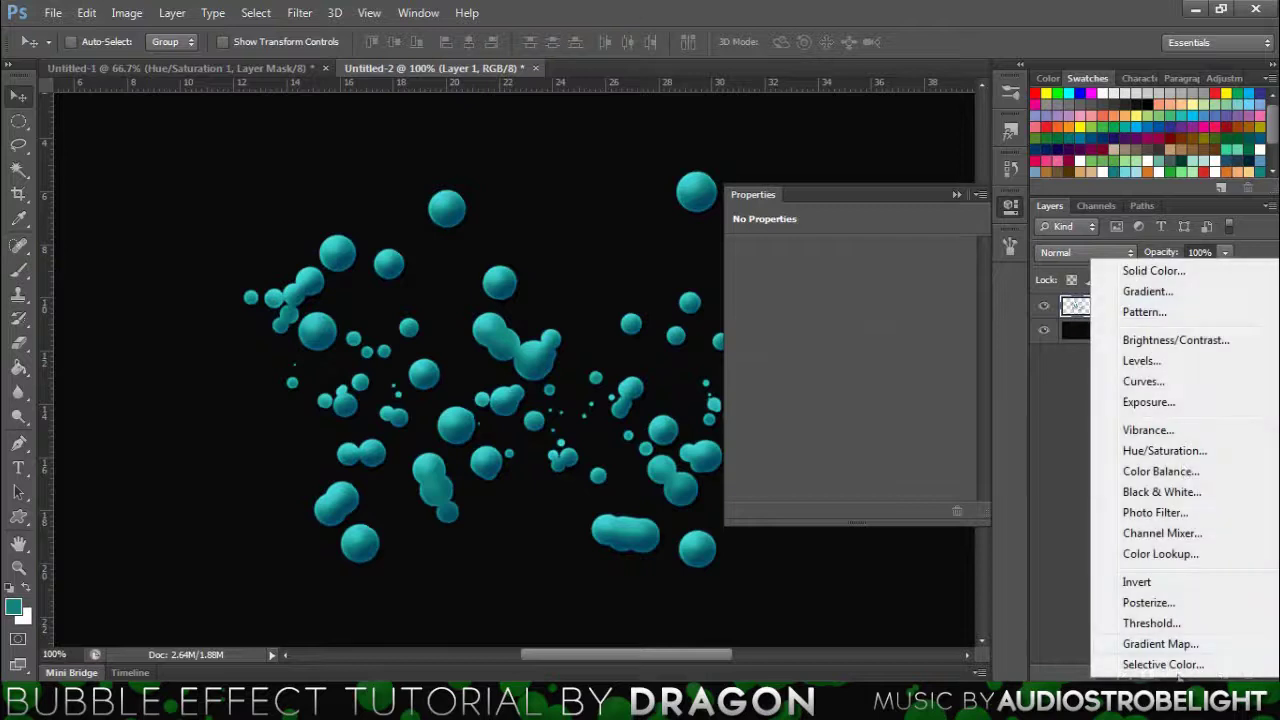
click(1180, 452)
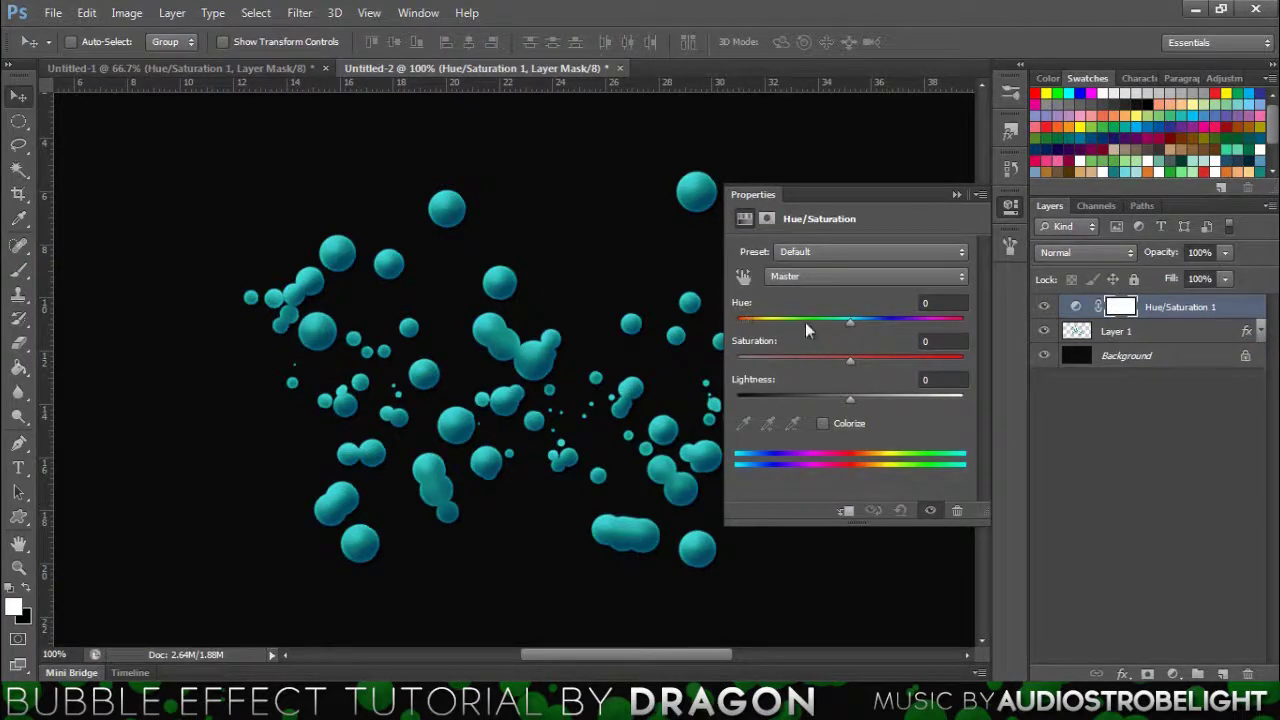
drag(805, 322, 951, 328)
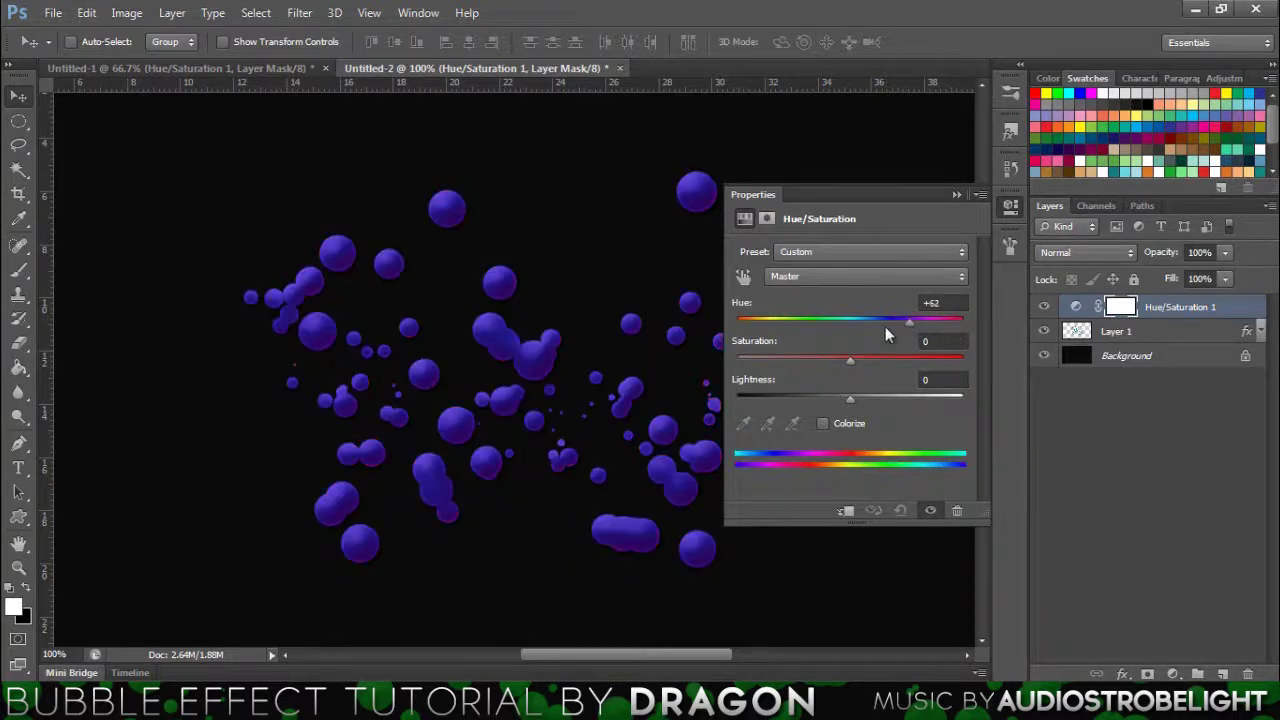
drag(885, 326, 794, 335)
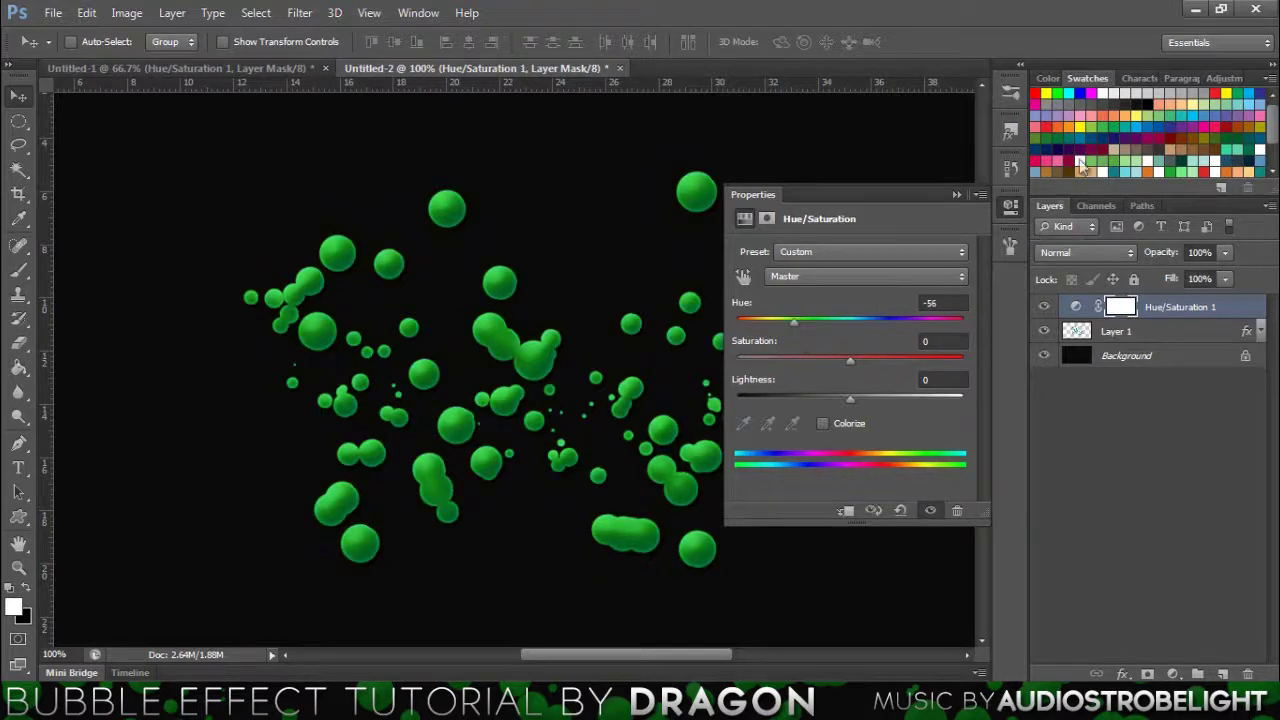
Collapse the Properties panel, zoom out and switch to the Untitled-1 document
click(1001, 218)
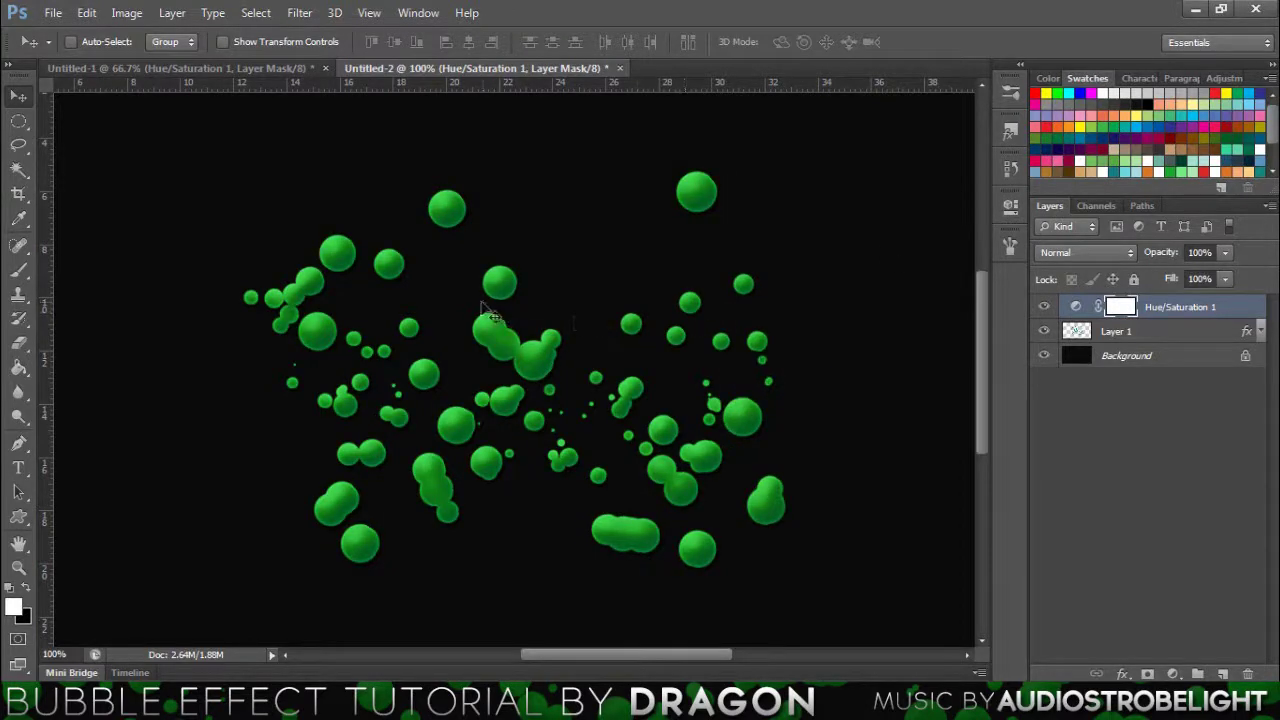
key(ctrl+minus)
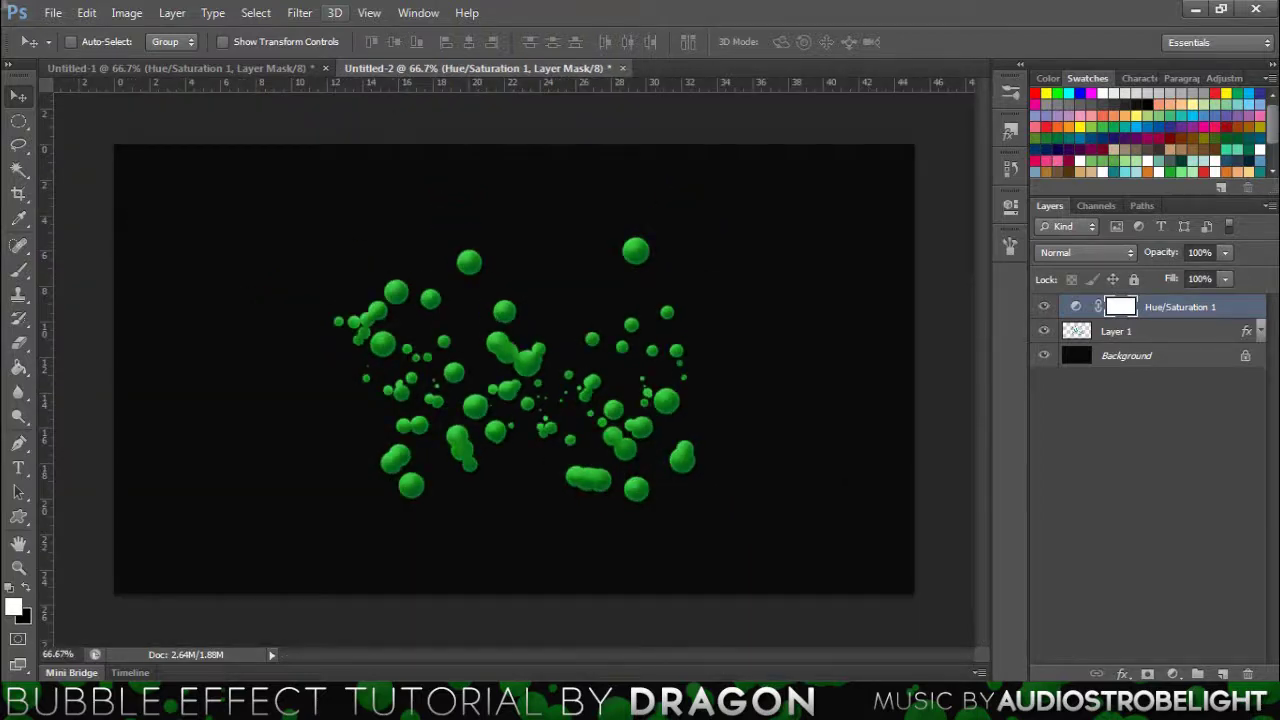
click(110, 68)
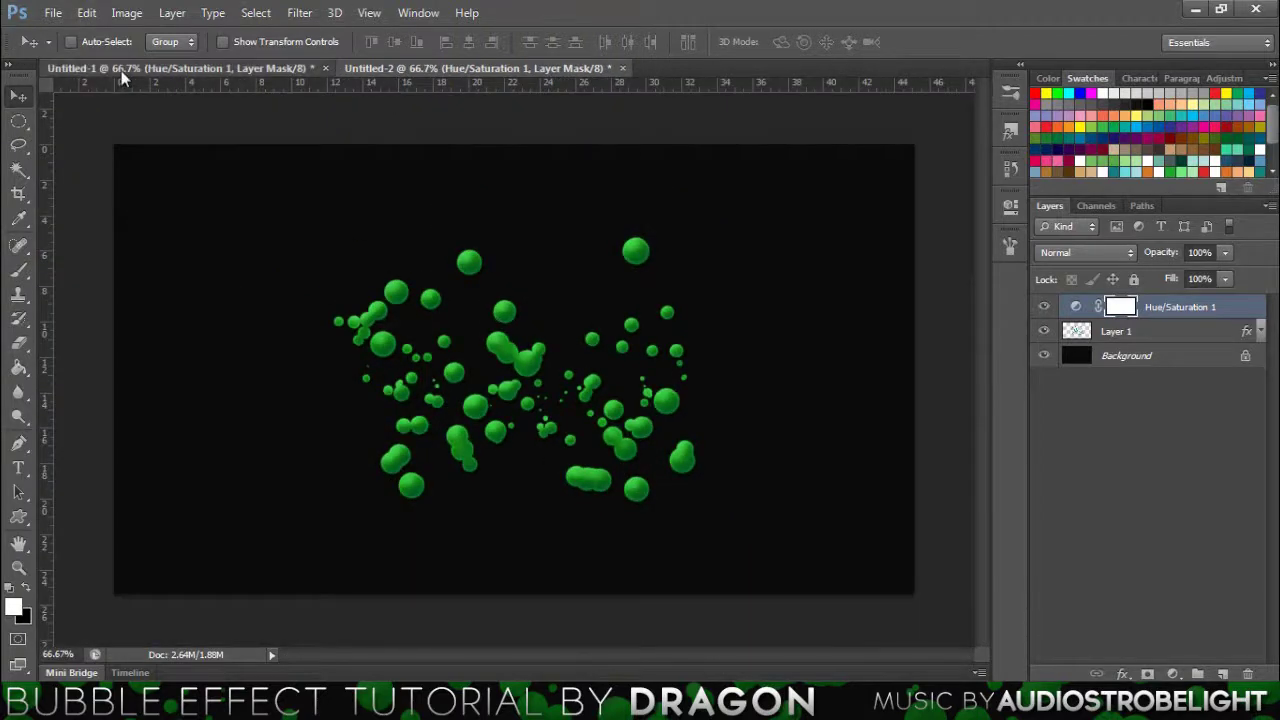
Return to Untitled-2 at actual size and pan over the green bubbles, briefly comparing with Untitled-1
click(477, 73)
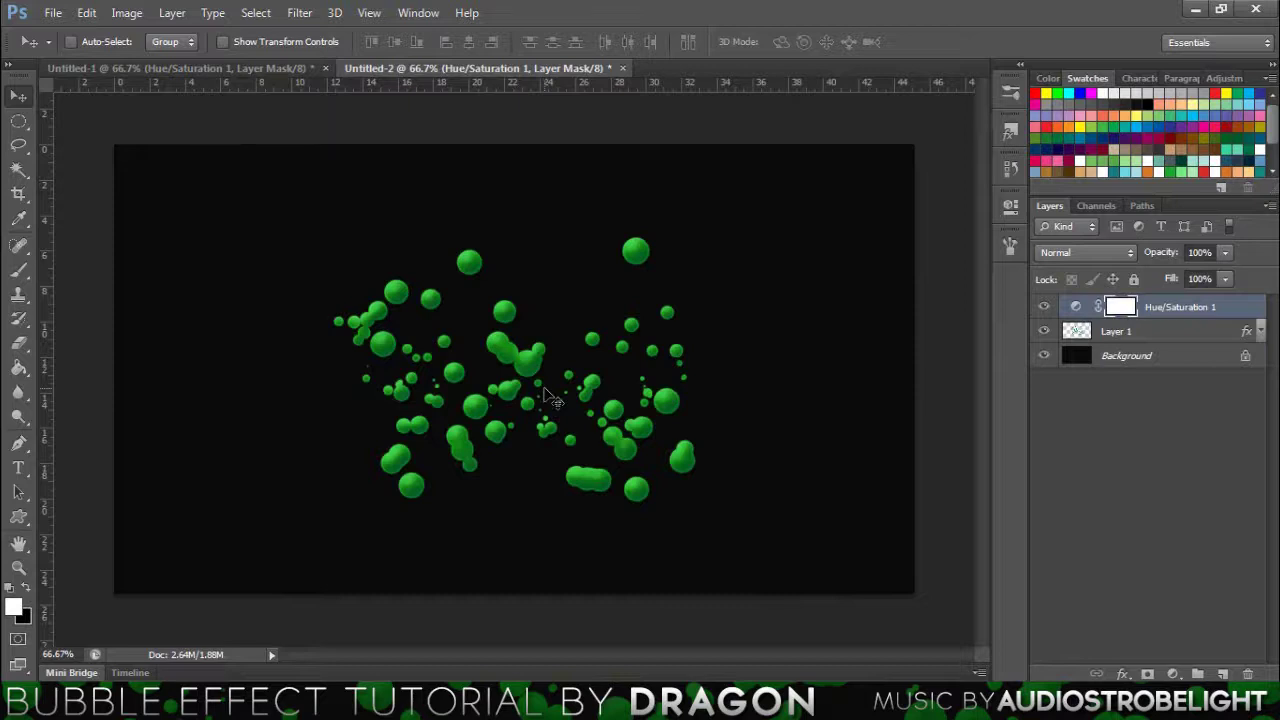
key(ctrl+plus)
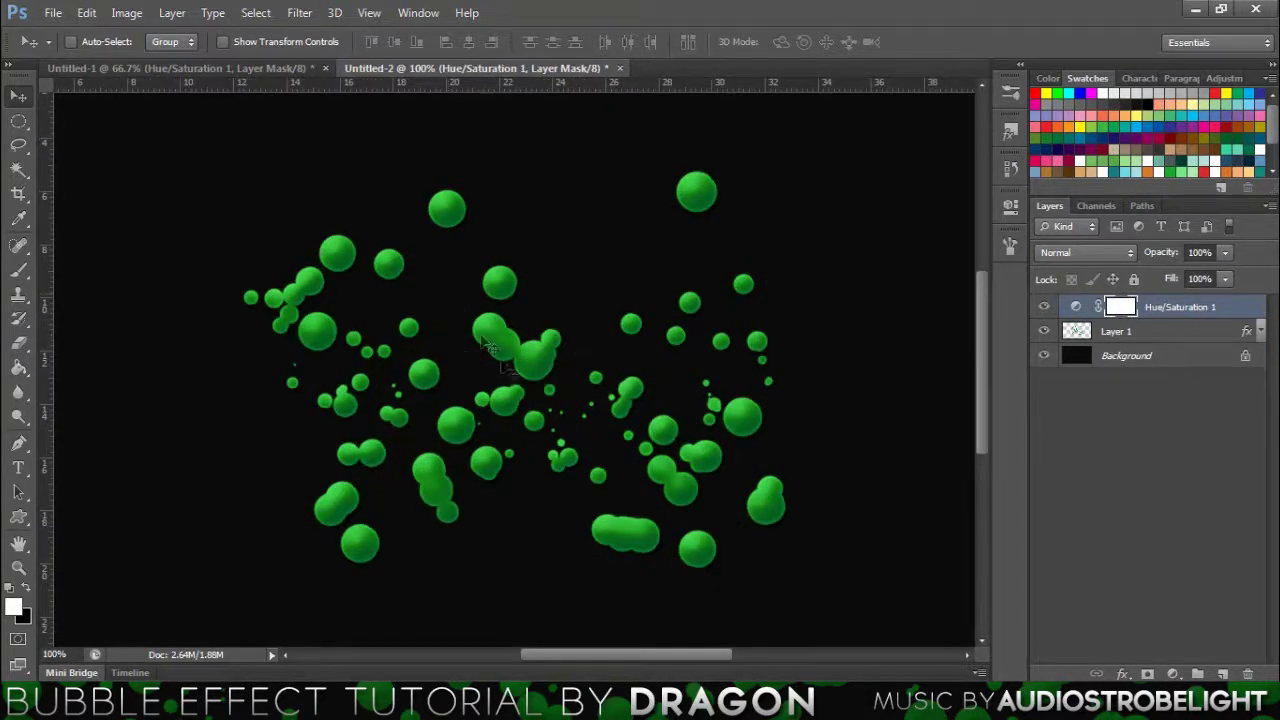
mouse_move(612, 466)
mouse_down()
mouse_move(723, 489)
mouse_move(611, 446)
mouse_up()
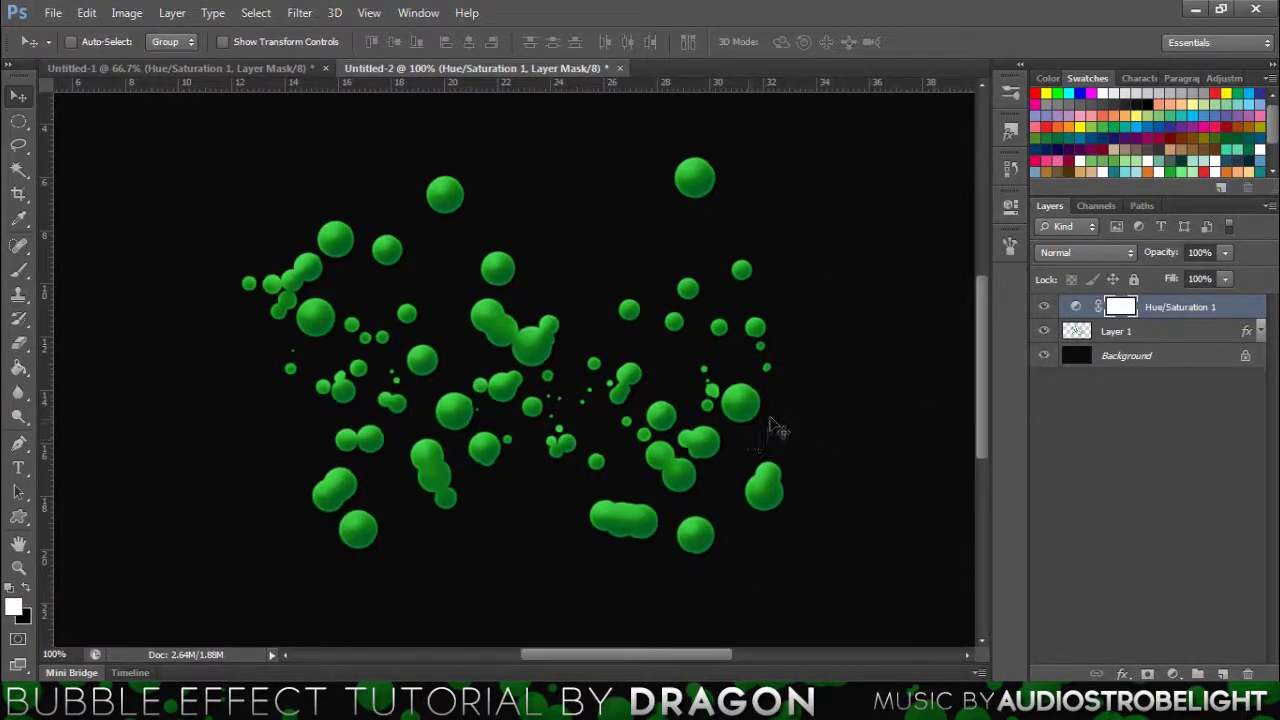
mouse_move(663, 414)
mouse_down()
mouse_move(623, 406)
mouse_move(646, 423)
mouse_up()
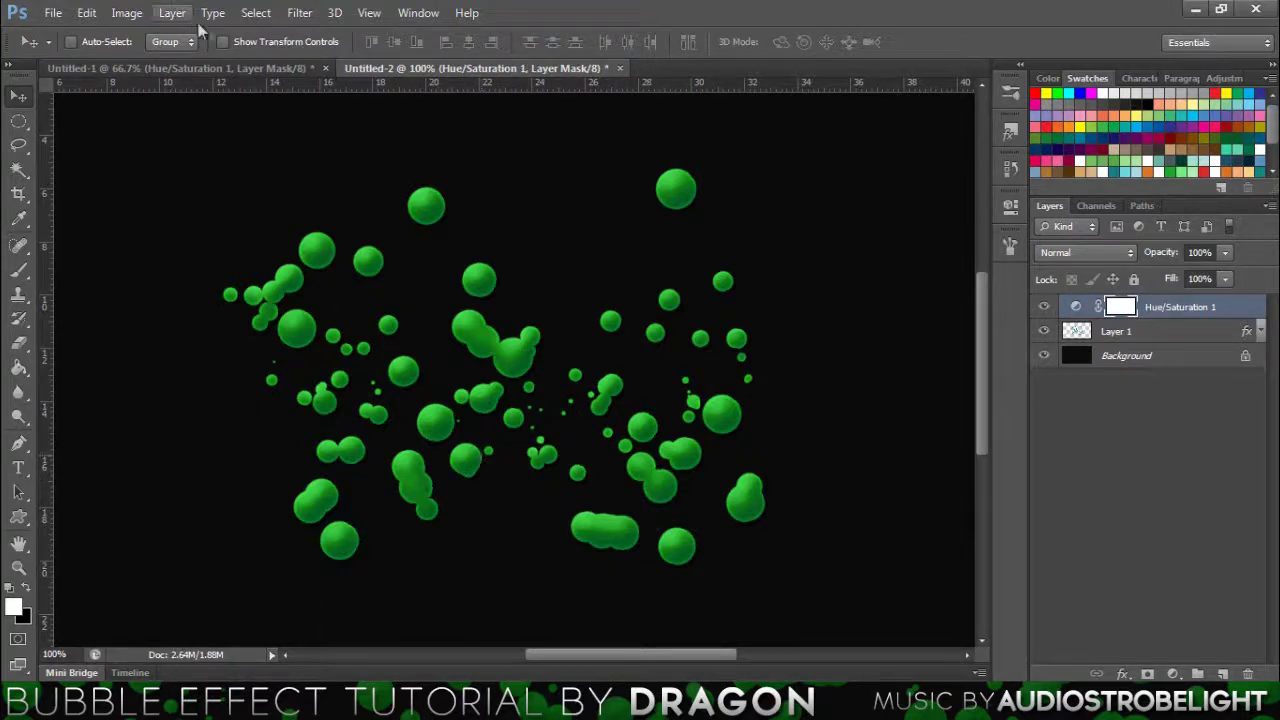
click(230, 68)
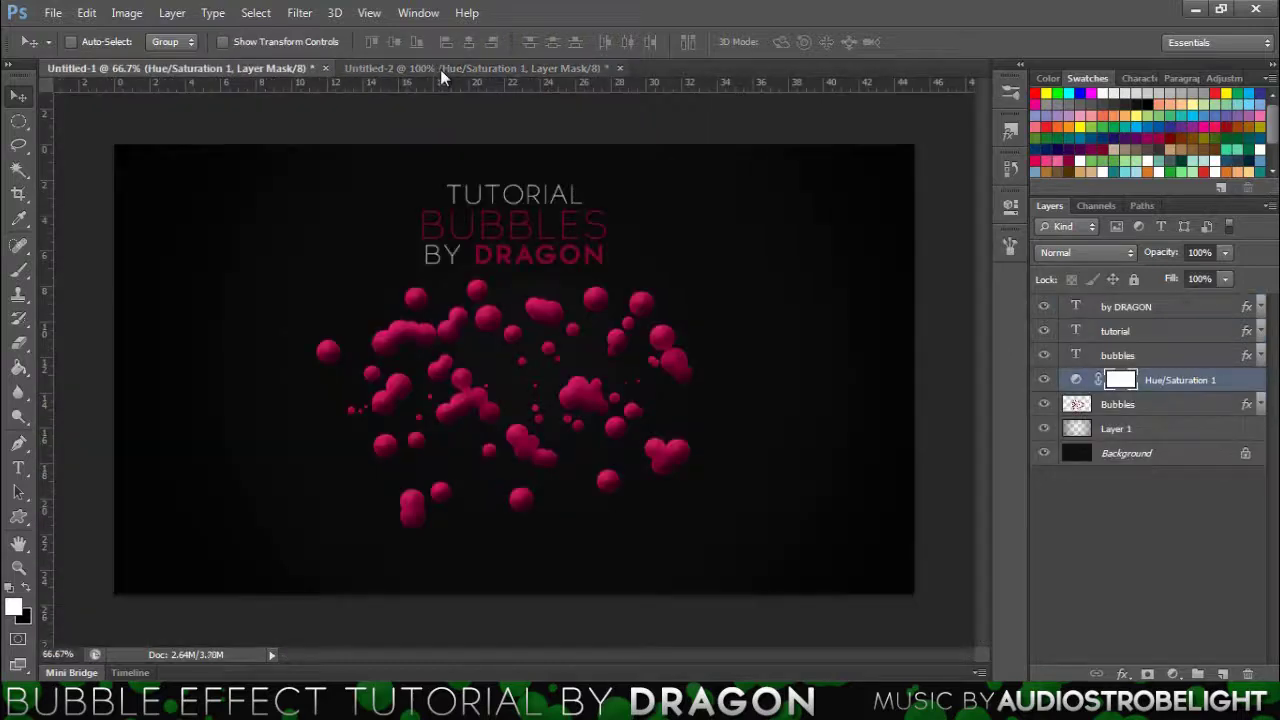
click(440, 69)
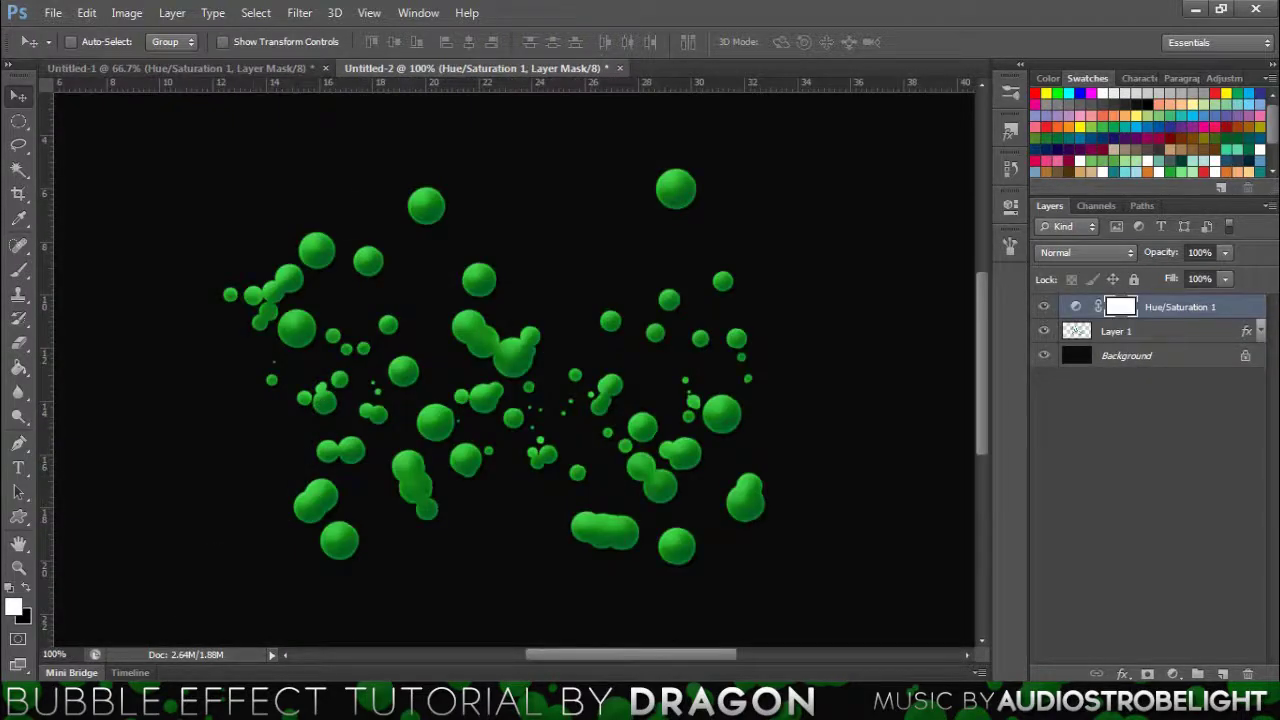
drag(461, 532, 825, 418)
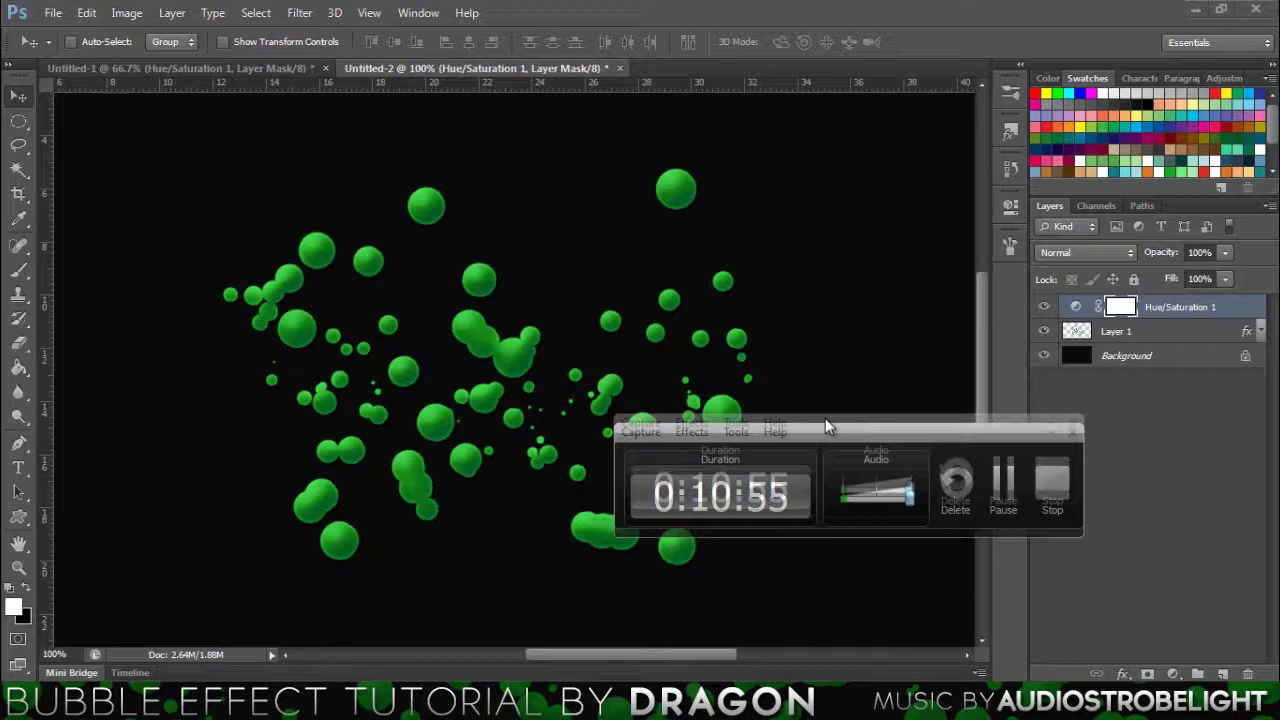